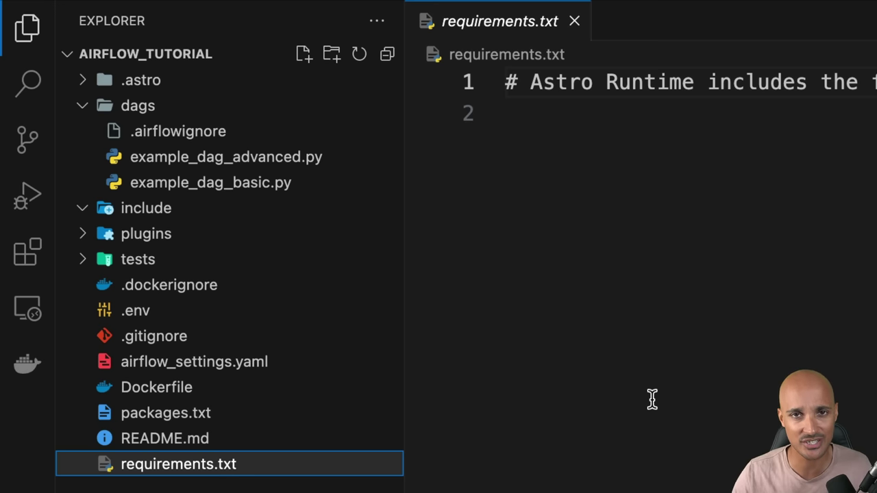
# - Run astro dev start in the integrated terminal to launch the local Airflow environment
pyautogui.click(701, 417)
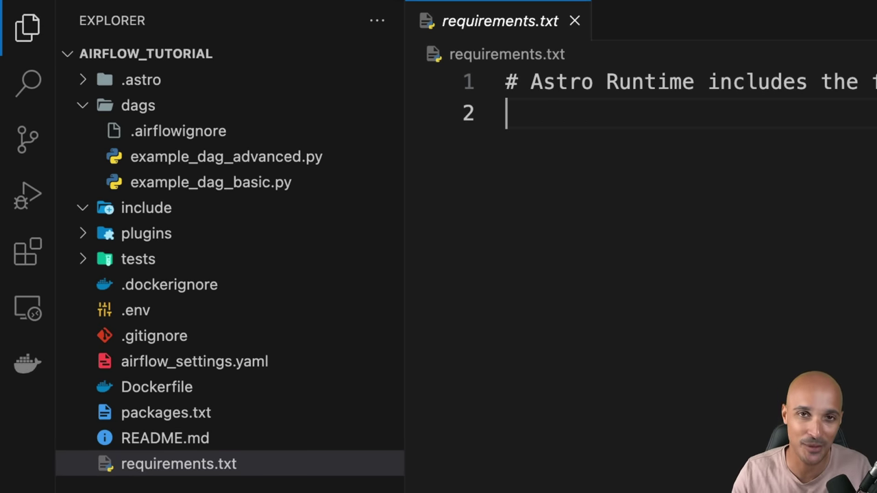
pyautogui.hotkey('ctrl', '`')
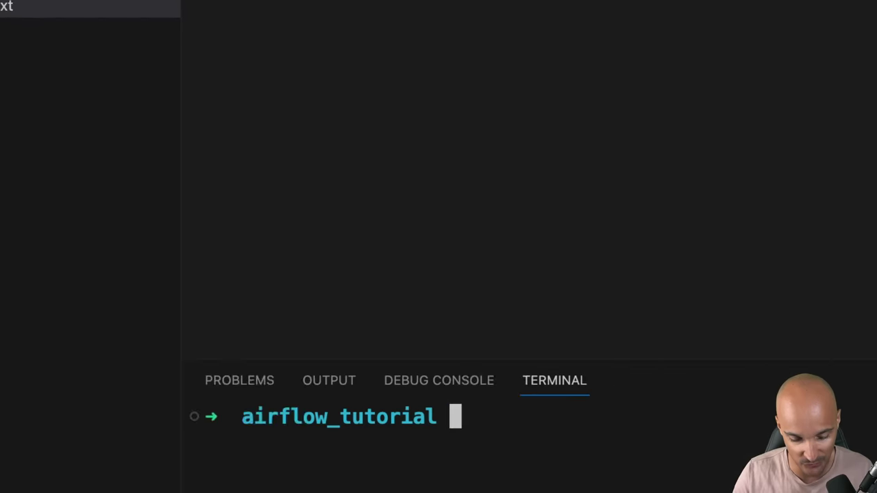
pyautogui.write('astro dev start')
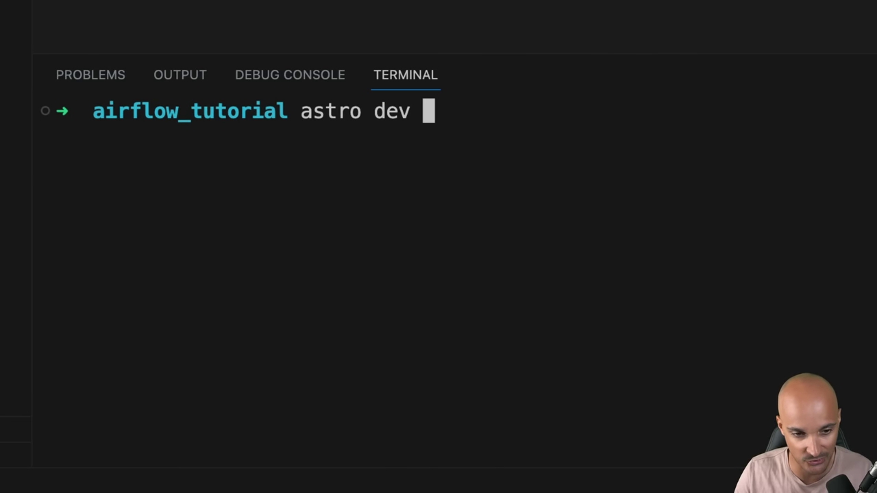
pyautogui.press('Return')
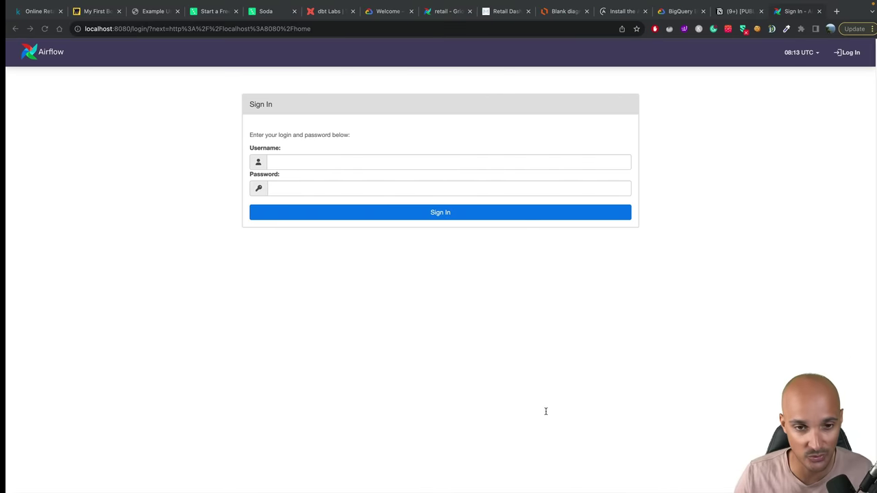
# - Sign in to Airflow at localhost:8080 with the admin credentials, then return to the Notion notes
pyautogui.click(180, 32)
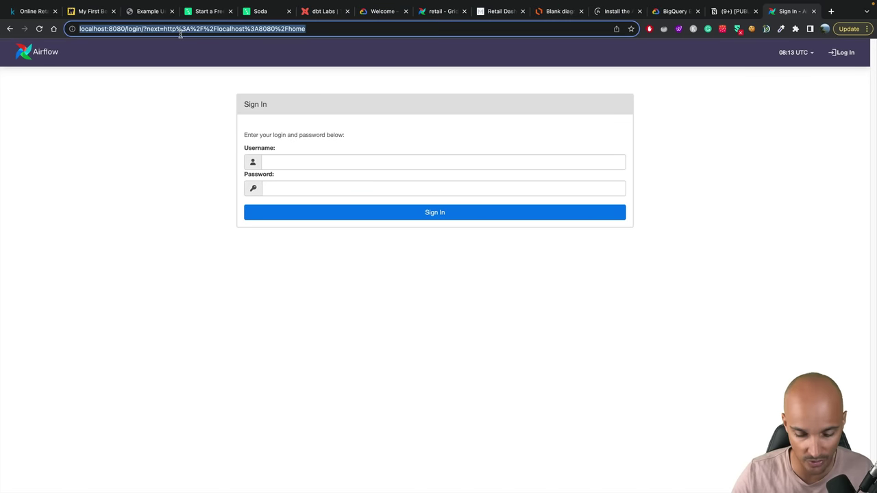
pyautogui.write('local')
pyautogui.press('Return')
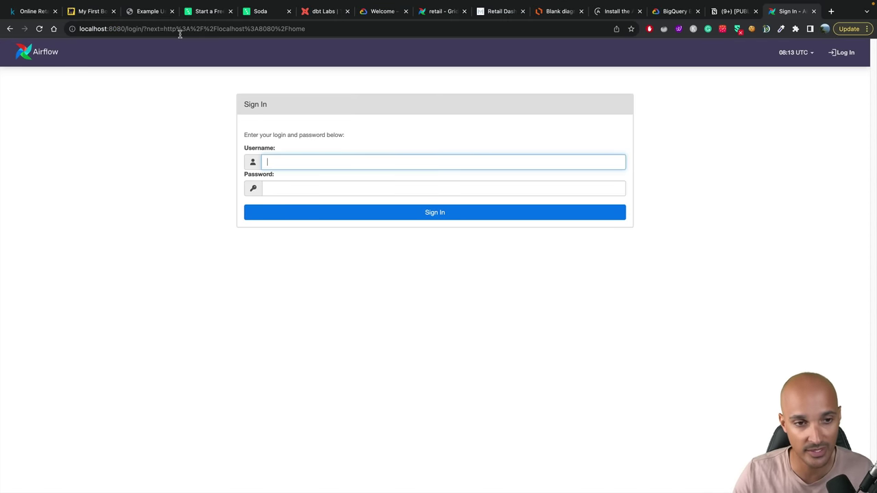
pyautogui.write('admin')
pyautogui.press('Tab')
pyautogui.write('a')
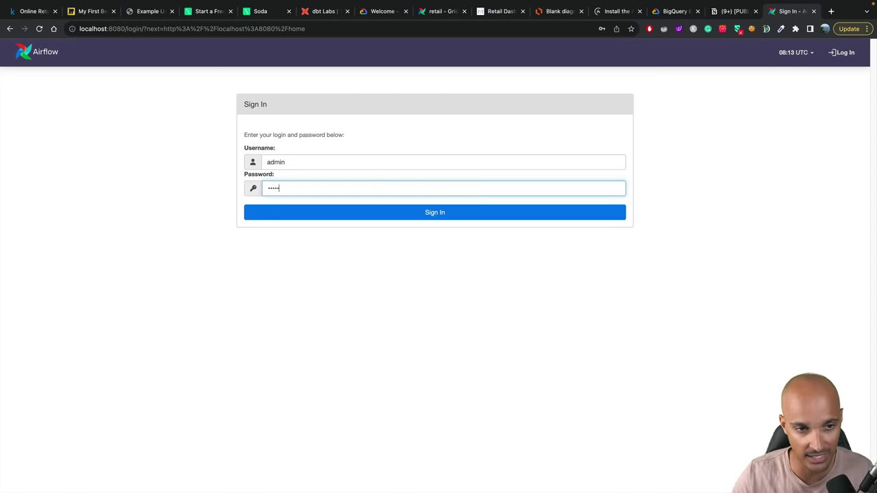
pyautogui.write('dmin')
pyautogui.press('Return')
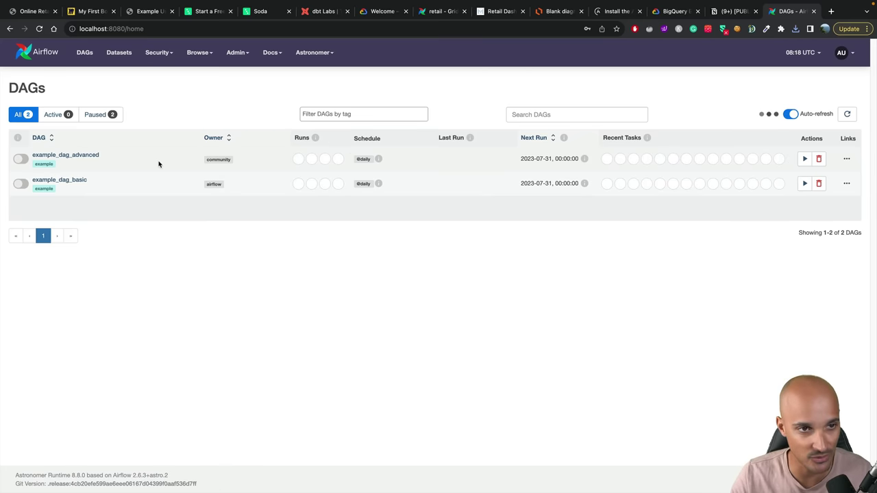
pyautogui.click(727, 12)
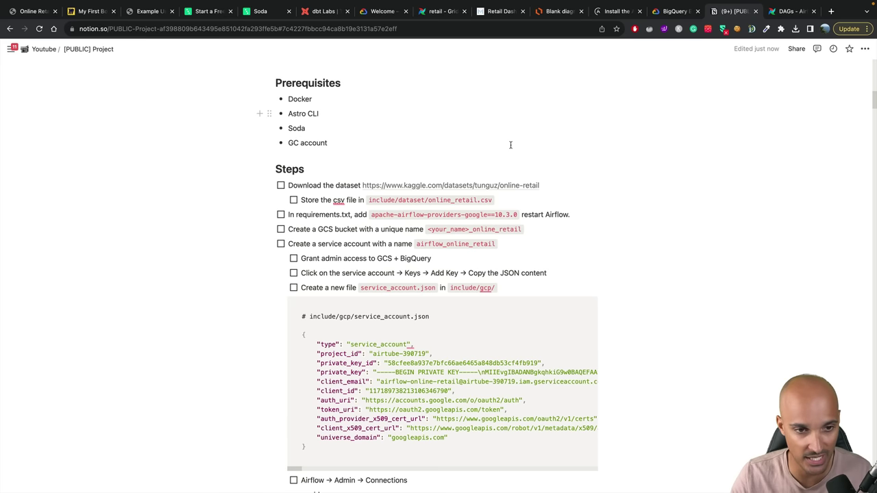
# - Follow the notes' Kaggle link and download the 7 MB Online Retail dataset archive
pyautogui.click(415, 187)
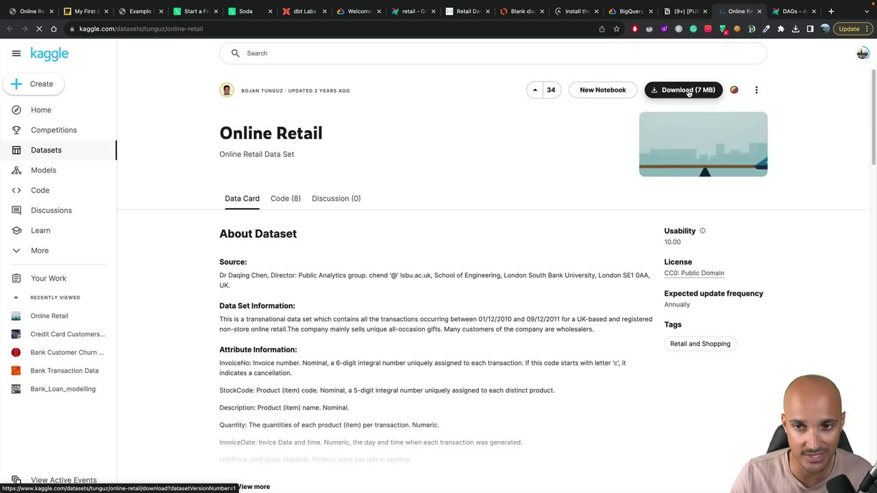
pyautogui.click(689, 90)
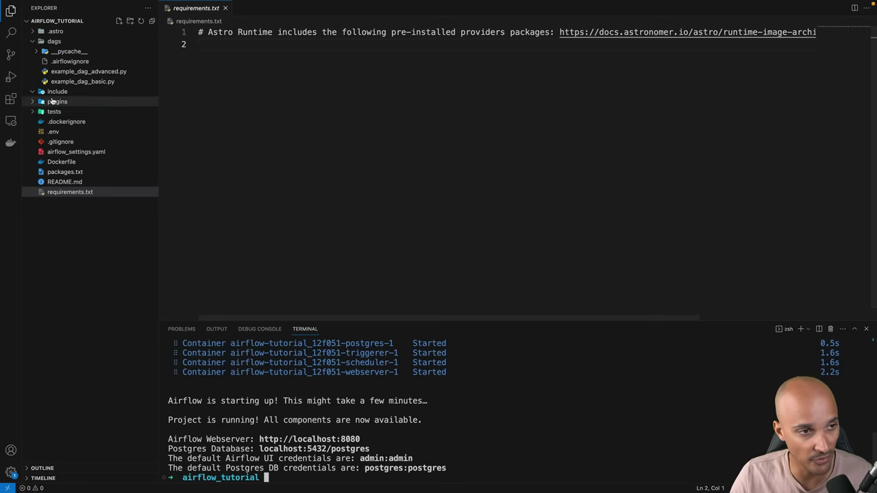
# - Create an include/dataset folder and move the Online_Retail 2.csv file into it
pyautogui.rightClick(51, 101)
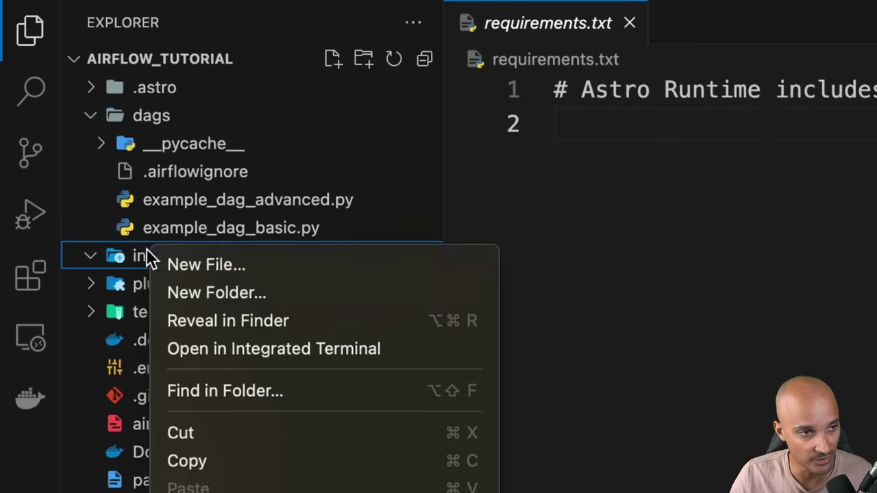
pyautogui.click(278, 306)
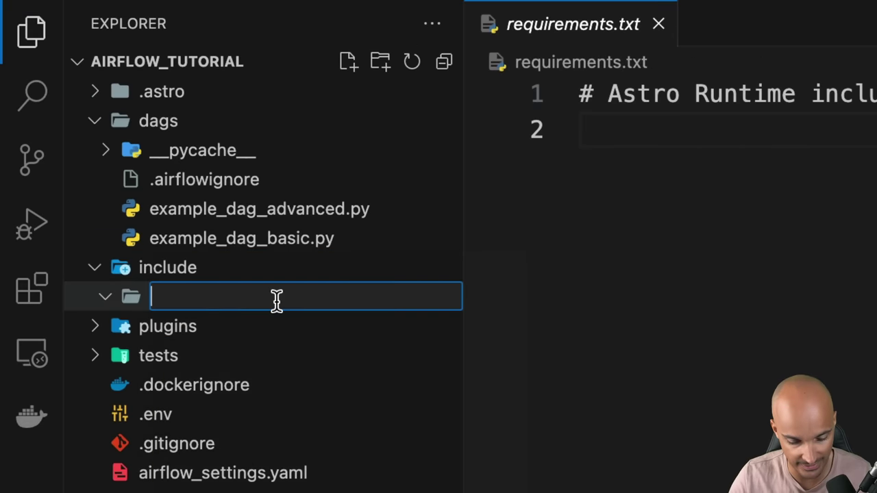
pyautogui.write('dataset')
pyautogui.press('Return')
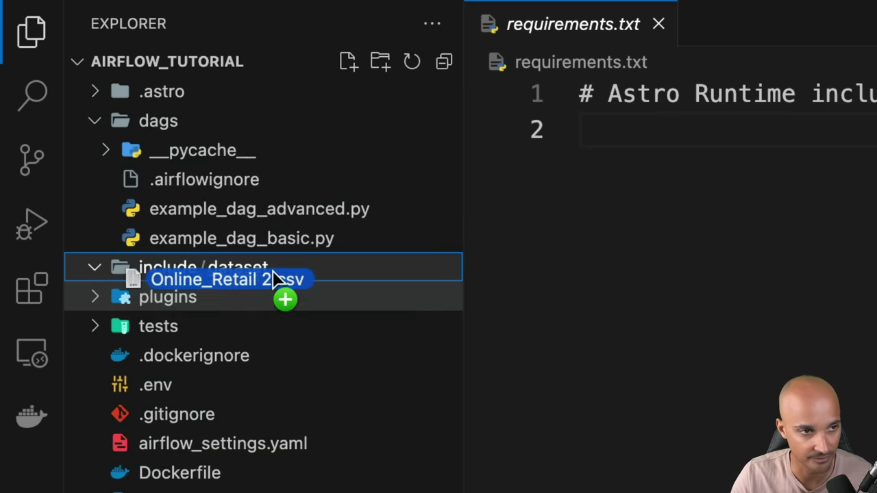
pyautogui.moveTo(278, 286)
pyautogui.mouseDown()
pyautogui.moveTo(268, 282)
pyautogui.moveTo(276, 298)
pyautogui.mouseUp()
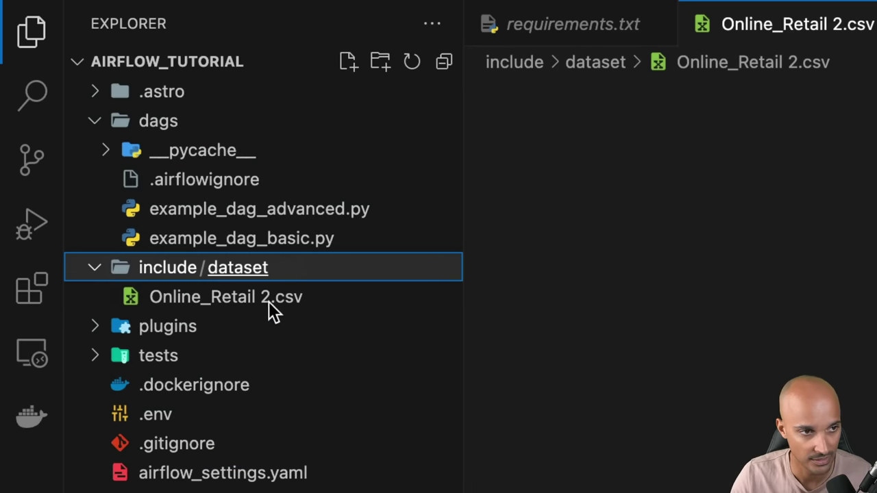
# - Rename the CSV to online_retail.csv and select its header row and first invoice number
pyautogui.rightClick(245, 300)
pyautogui.press('Return')
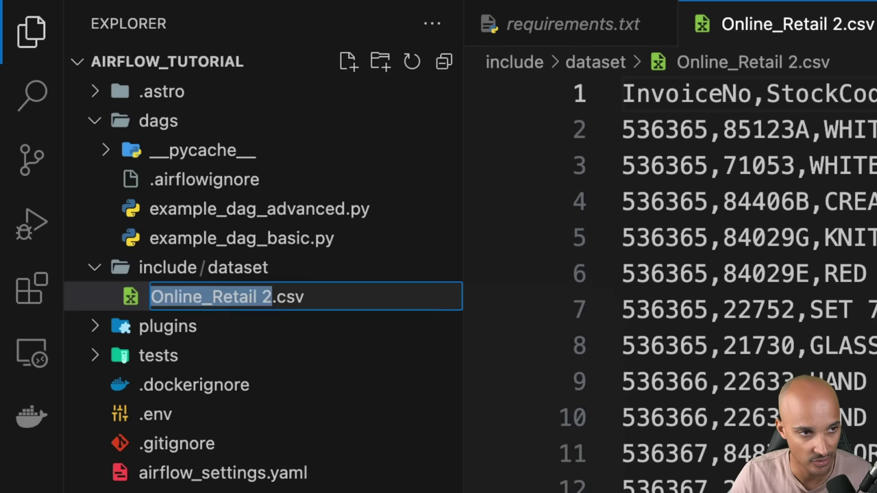
pyautogui.write('online_re')
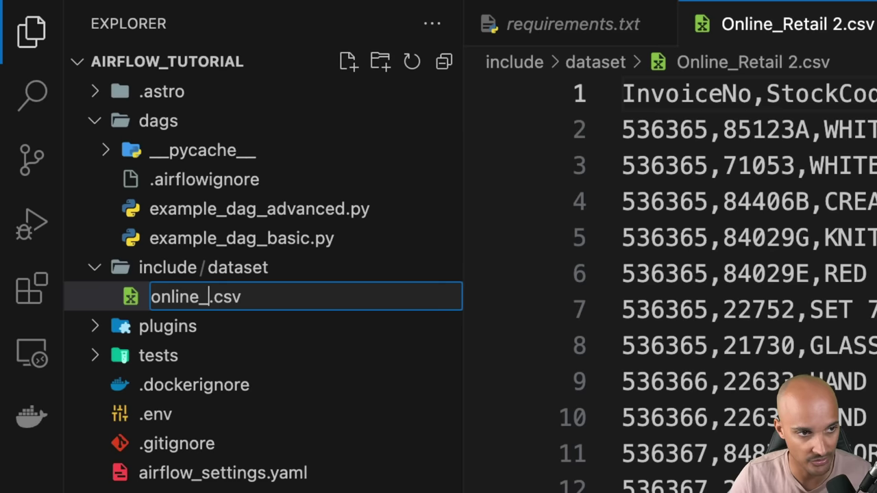
pyautogui.write('tail')
pyautogui.press('Return')
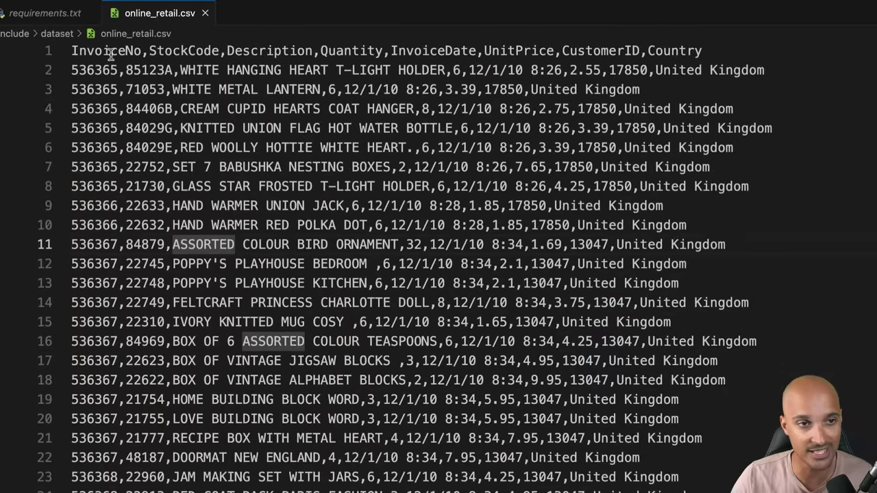
pyautogui.tripleClick(114, 54)
pyautogui.doubleClick(114, 71)
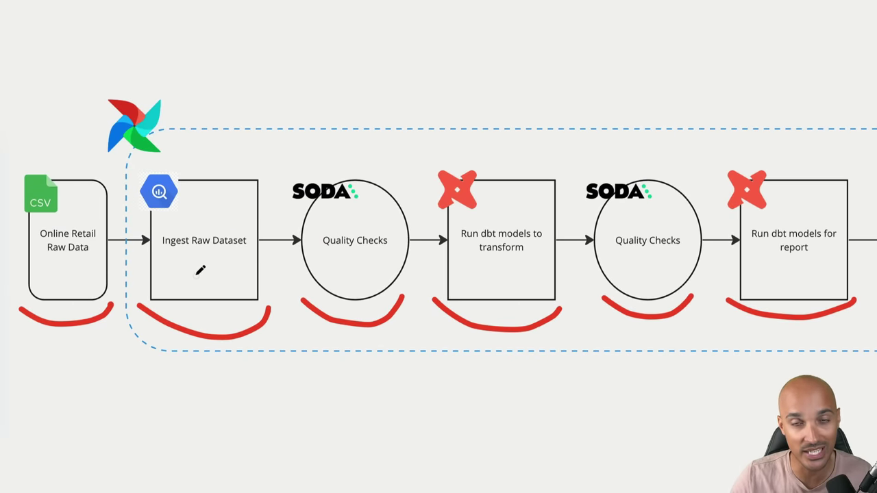
# - Draw a red freehand underline beneath the Online Retail Raw Data box
pyautogui.moveTo(26, 302)
pyautogui.mouseDown()
pyautogui.moveTo(63, 320)
pyautogui.moveTo(111, 307)
pyautogui.moveTo(250, 319)
pyautogui.mouseUp()
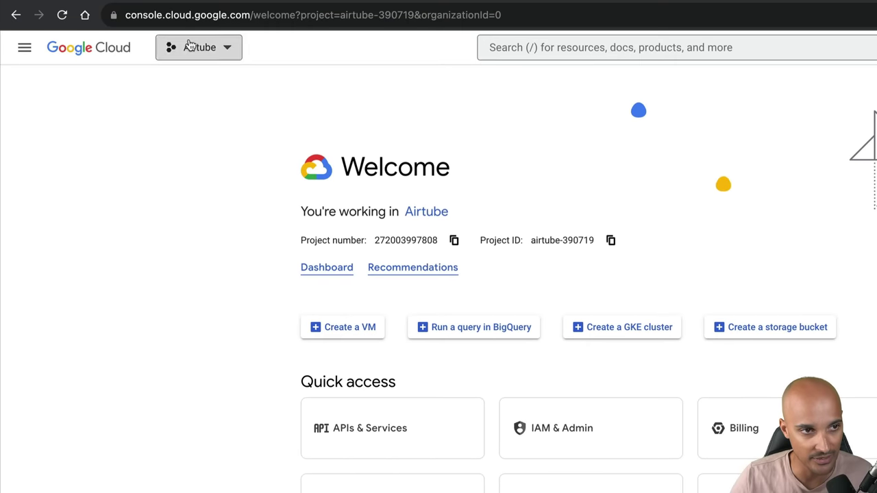
# - Create a new Google Cloud project named airflow tutorial
pyautogui.click(127, 19)
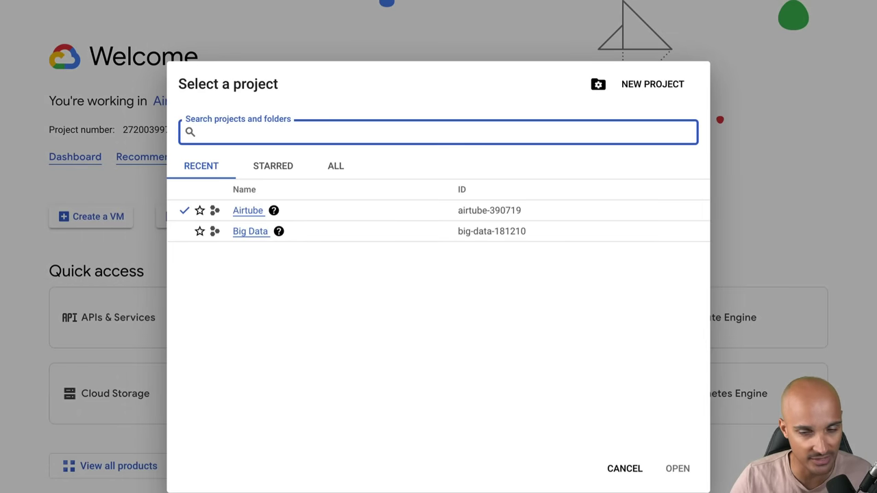
pyautogui.click(670, 89)
pyautogui.tripleClick(165, 216)
pyautogui.write('airflo')
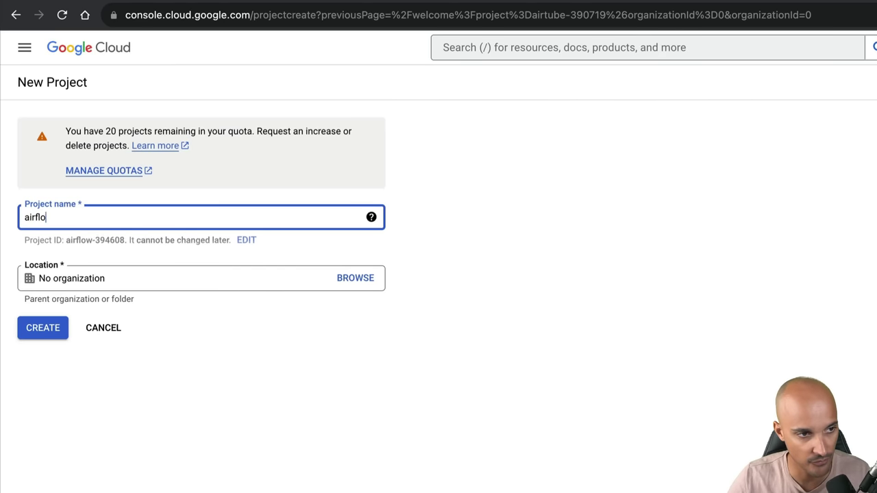
pyautogui.write('w tur')
pyautogui.write('oe')
pyautogui.press('BackSpace')
pyautogui.press('BackSpace')
pyautogui.press('BackSpace')
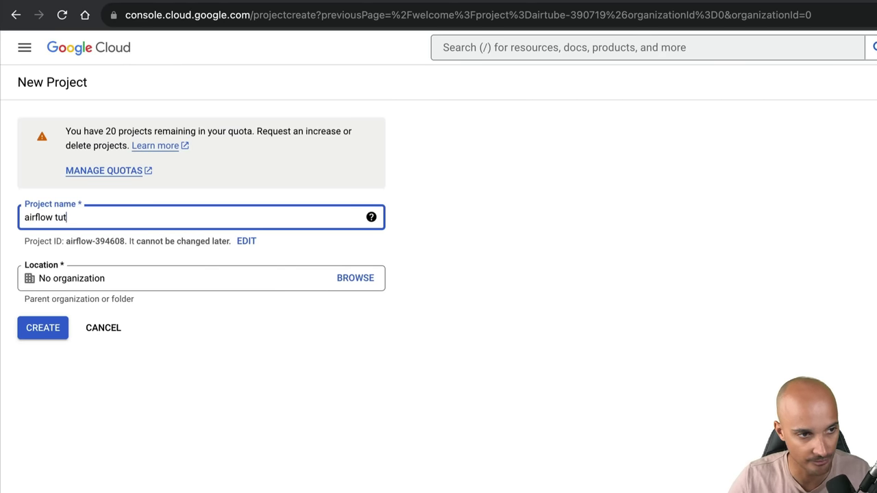
pyautogui.write('torial')
pyautogui.click(38, 335)
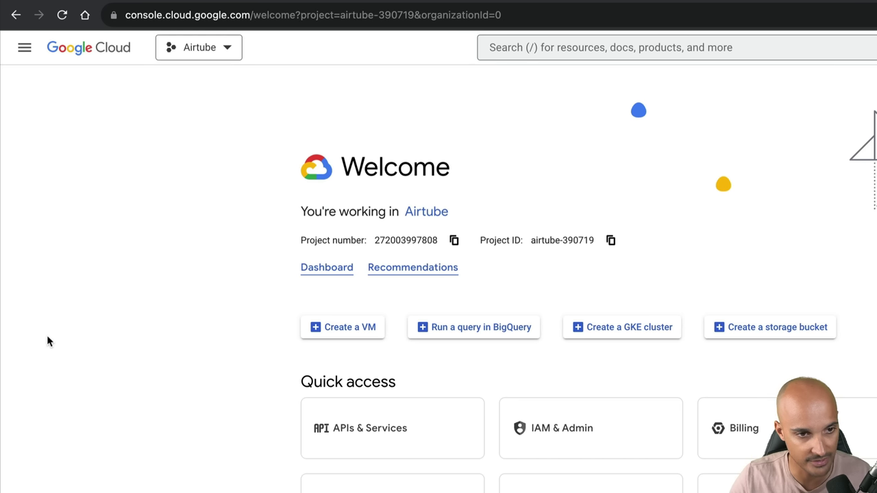
# - Switch to the airflow tutorial project and go to Cloud Storage Buckets
pyautogui.click(221, 52)
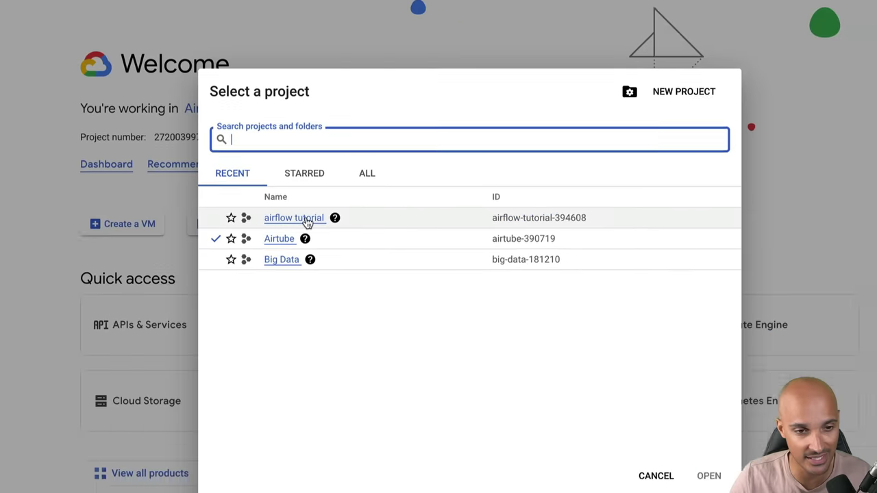
pyautogui.click(521, 320)
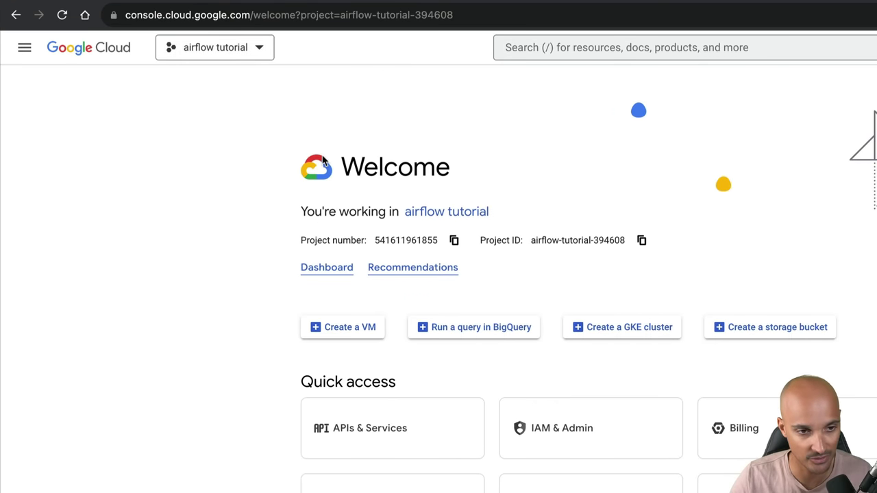
pyautogui.click(25, 48)
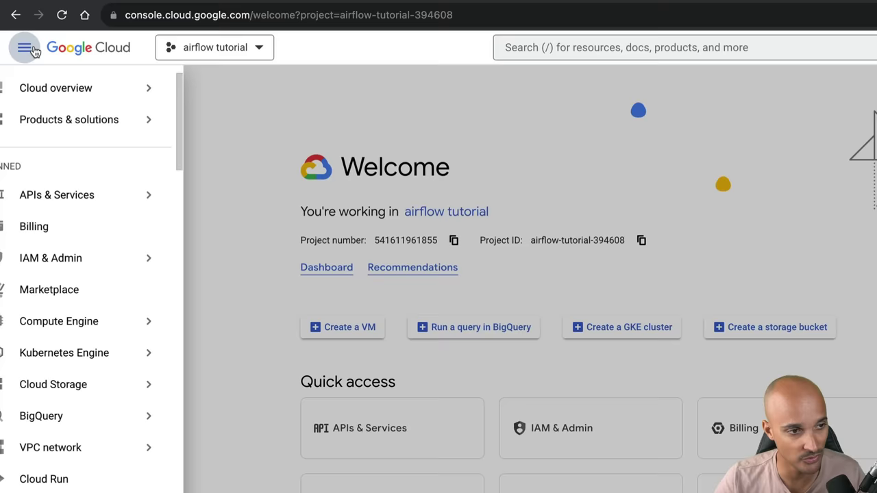
pyautogui.moveTo(121, 385)
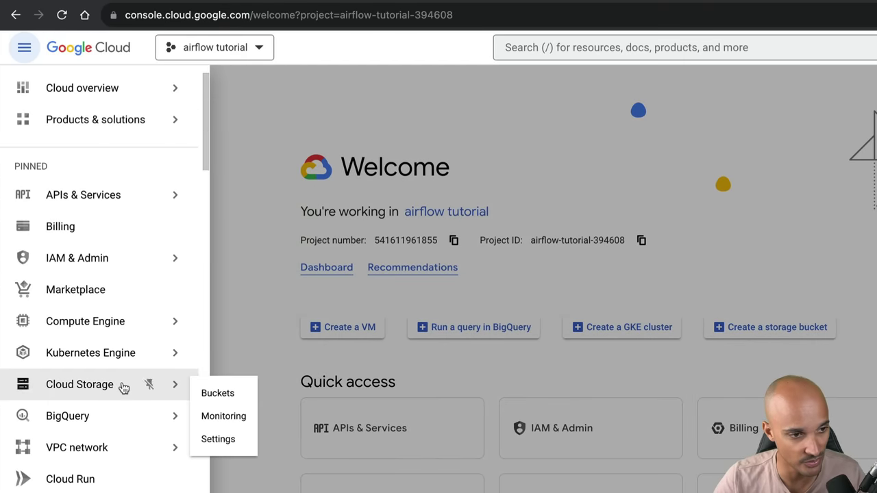
pyautogui.click(218, 393)
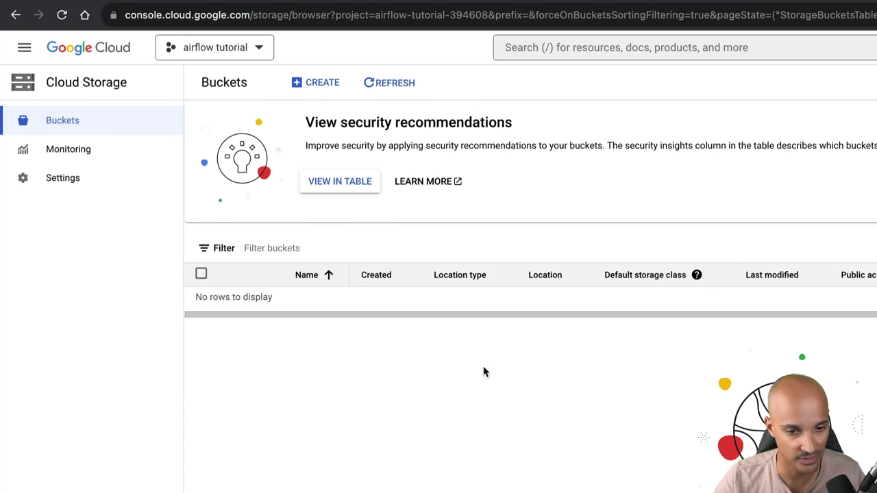
# - Start a new storage bucket and enter its name
pyautogui.click(315, 82)
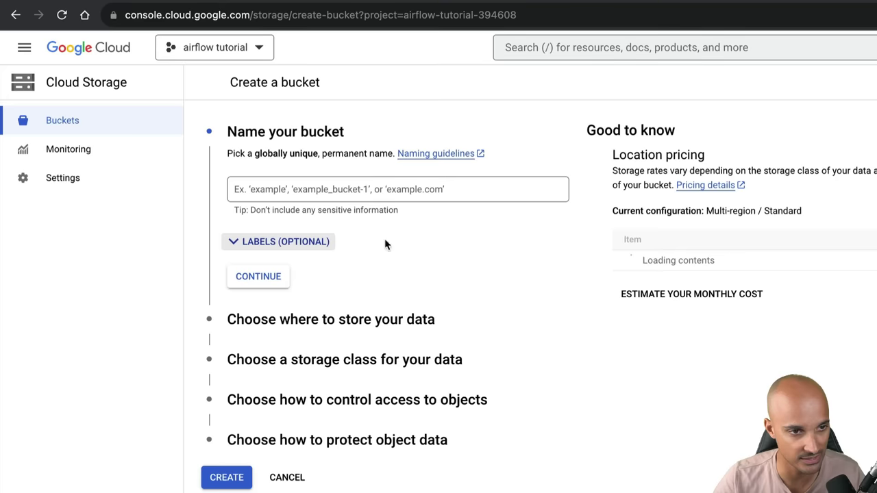
pyautogui.click(305, 189)
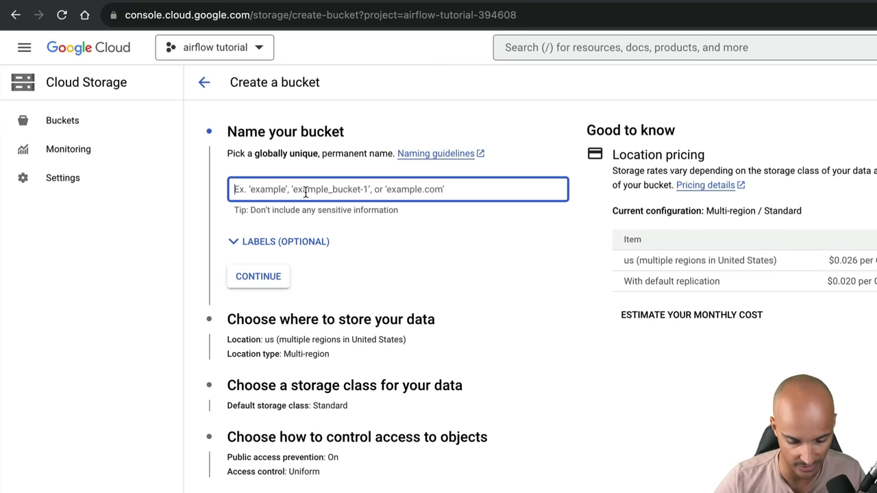
pyautogui.write('marclamberti_online_retail')
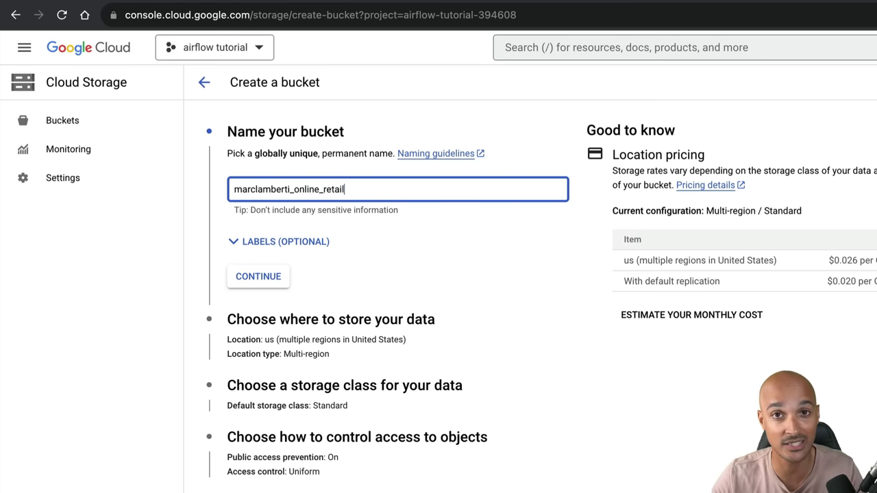
pyautogui.click(252, 278)
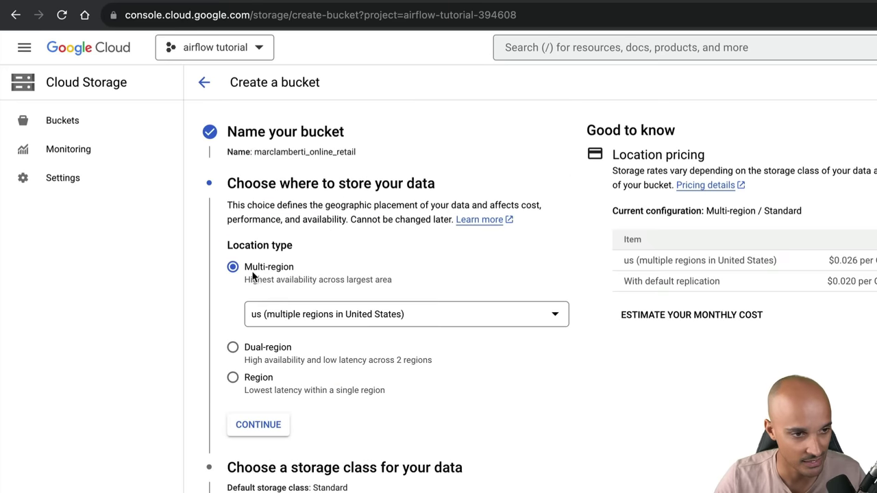
# - Create the bucket with default multi-region, Standard class and uniform access, then return to Buckets
pyautogui.click(273, 428)
pyautogui.scroll(-3, 277, 452)
pyautogui.click(277, 453)
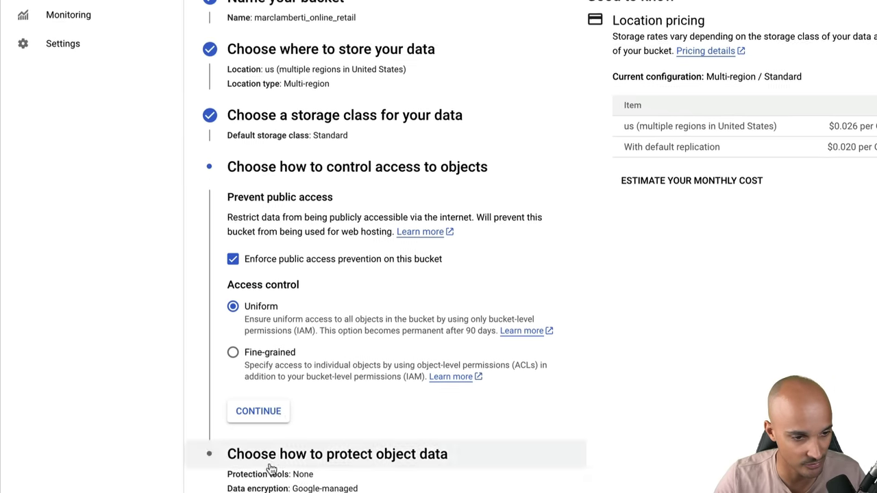
pyautogui.scroll(-2, 270, 274)
pyautogui.click(269, 239)
pyautogui.click(233, 397)
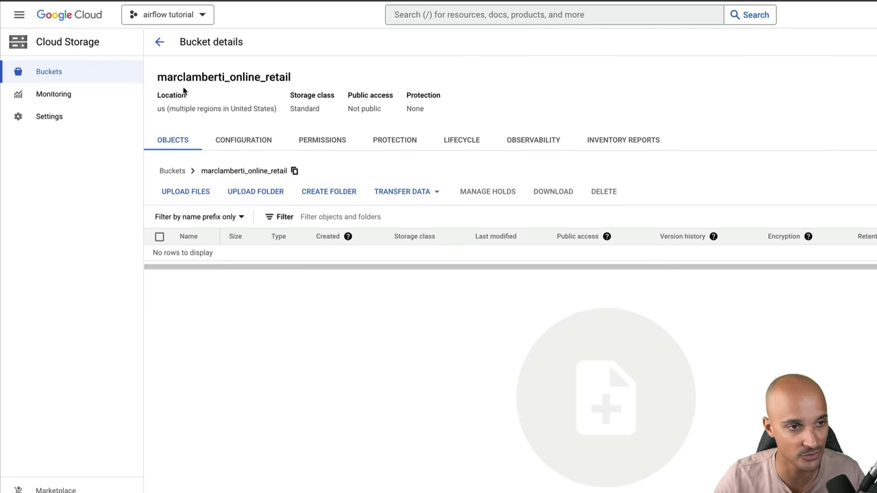
pyautogui.moveTo(157, 80); pyautogui.dragTo(317, 92)
pyautogui.click(314, 79)
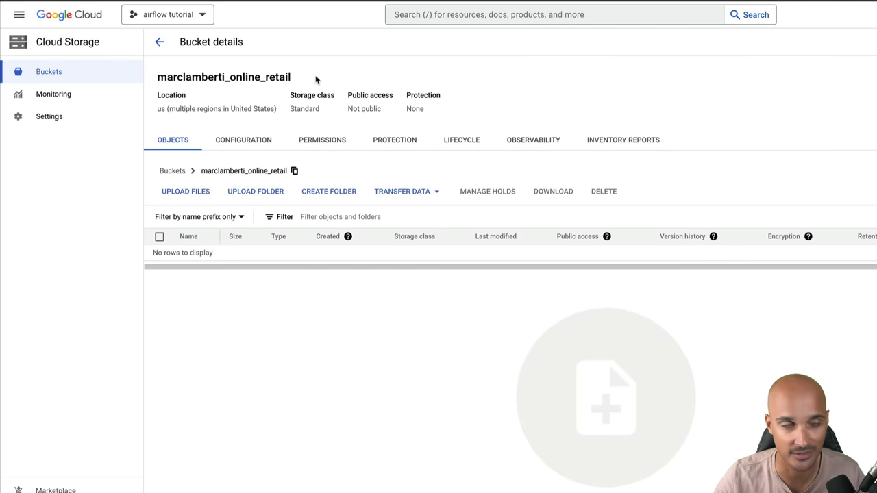
pyautogui.click(104, 70)
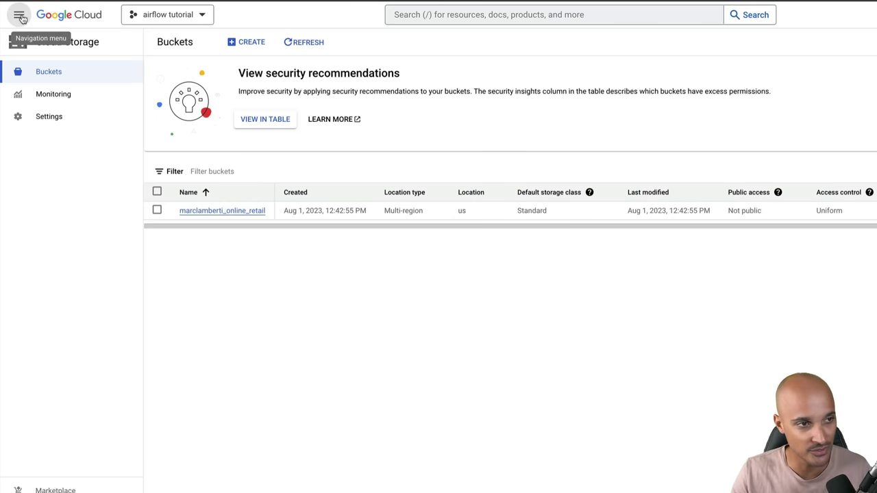
# - Create a service account named airflow-online-retail from IAM & Admin > Service Accounts
pyautogui.click(20, 15)
pyautogui.moveTo(95, 183)
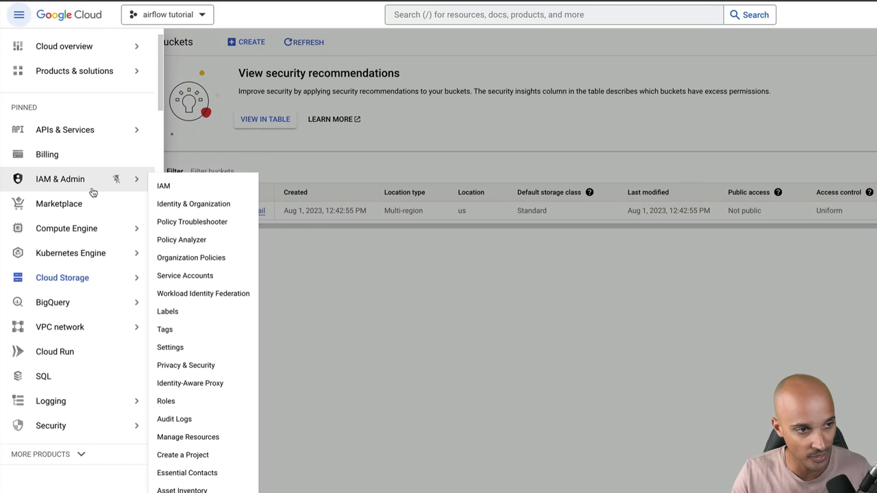
pyautogui.click(197, 277)
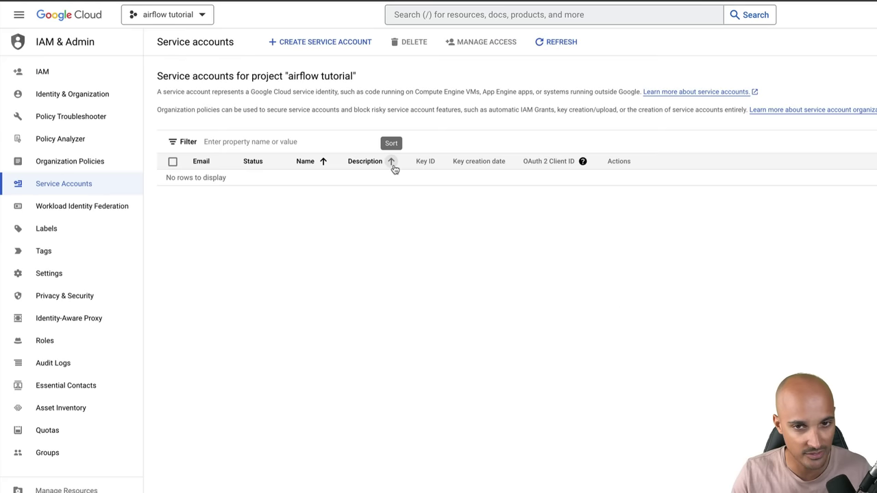
pyautogui.click(317, 44)
pyautogui.click(299, 105)
pyautogui.write('airflow-online-retail')
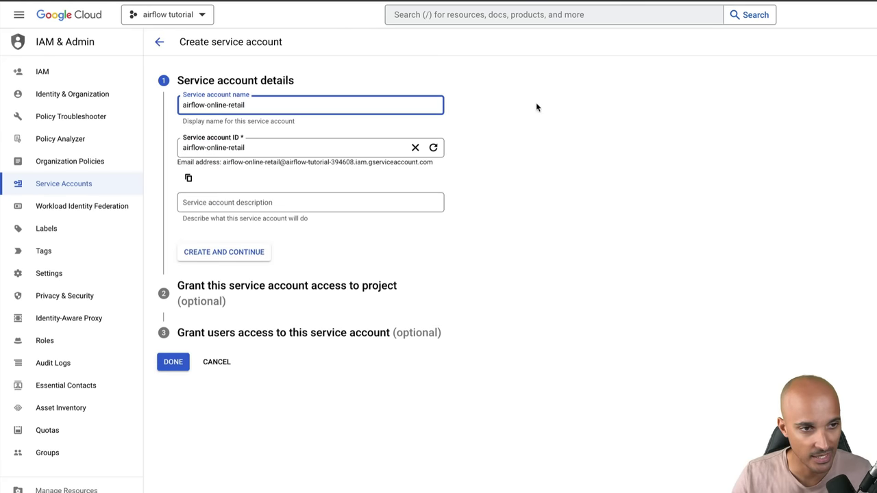
pyautogui.click(230, 258)
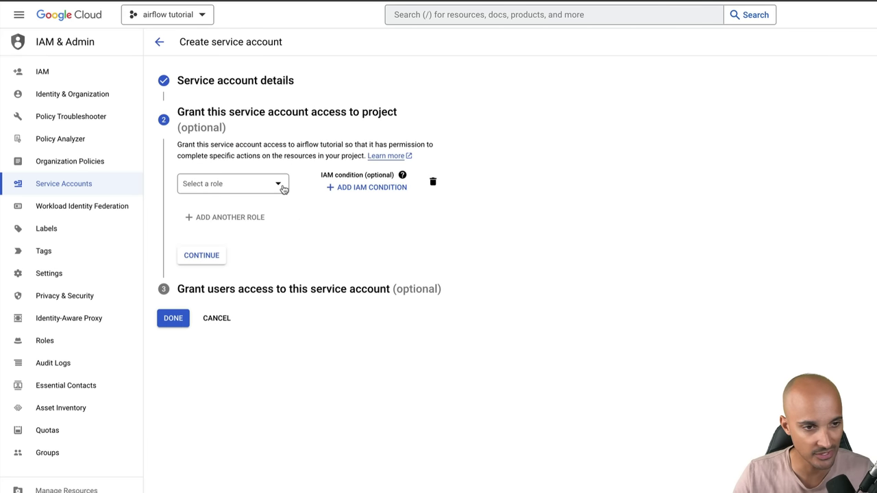
# - Grant the service account the Storage Admin role
pyautogui.click(280, 185)
pyautogui.scroll(3, 248, 295)
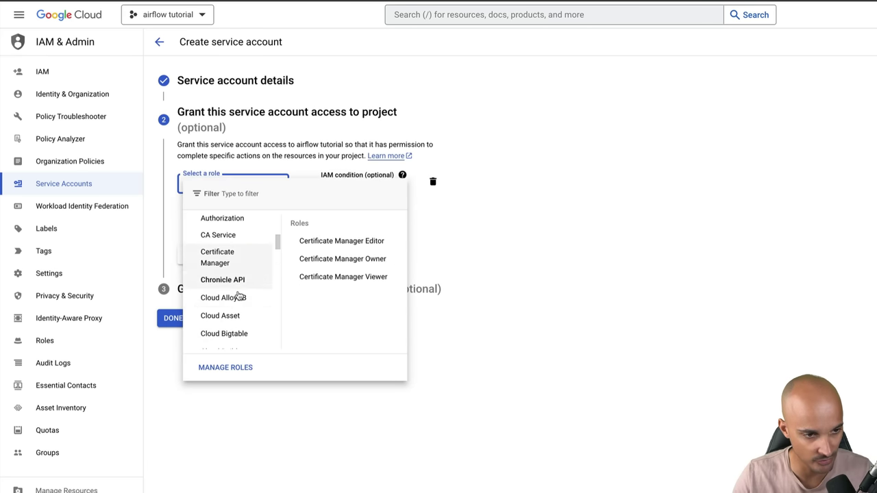
pyautogui.scroll(-7, 250, 301)
pyautogui.scroll(-8, 240, 308)
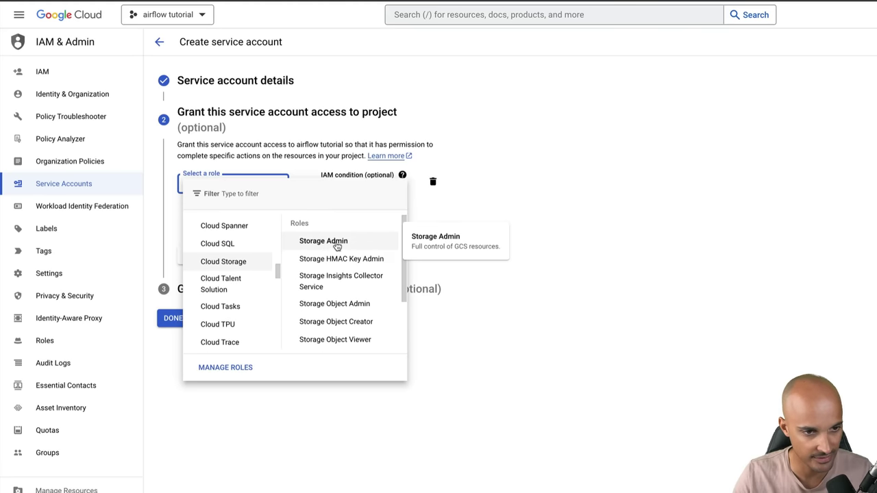
pyautogui.click(339, 242)
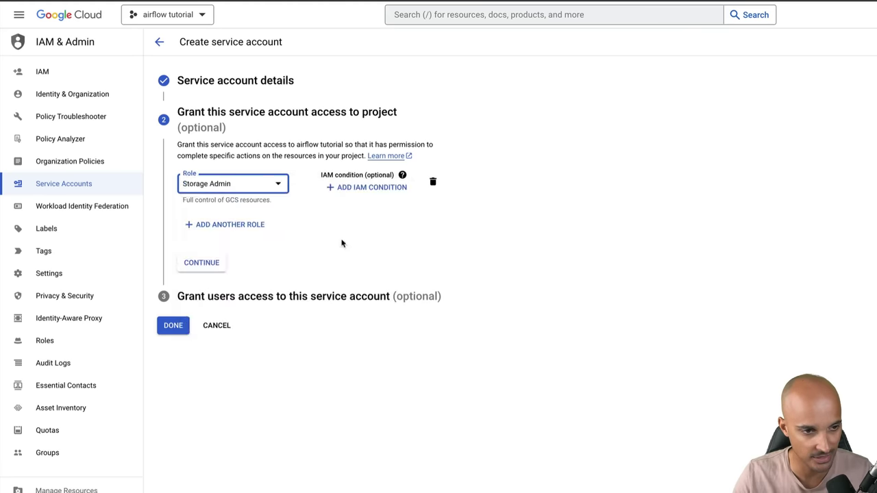
# - Add the BigQuery Admin role as a second role and finish creating the account
pyautogui.click(248, 225)
pyautogui.click(281, 230)
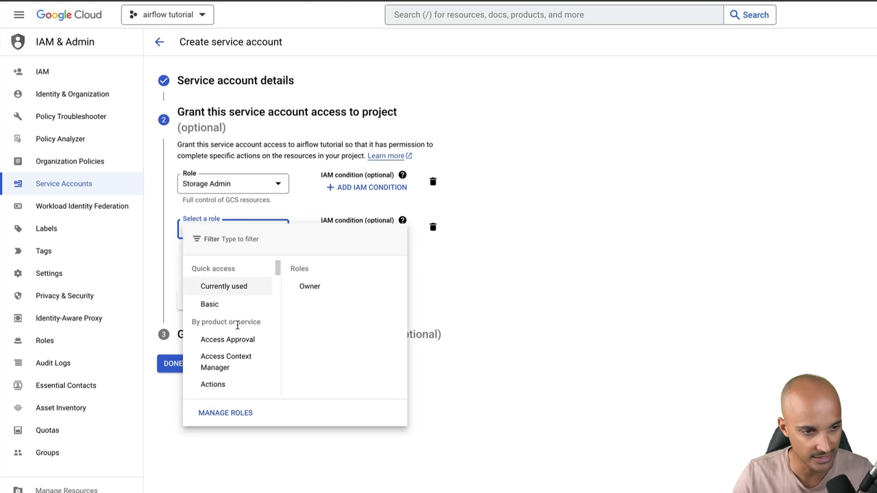
pyautogui.scroll(-5, 235, 337)
pyautogui.scroll(-8, 232, 361)
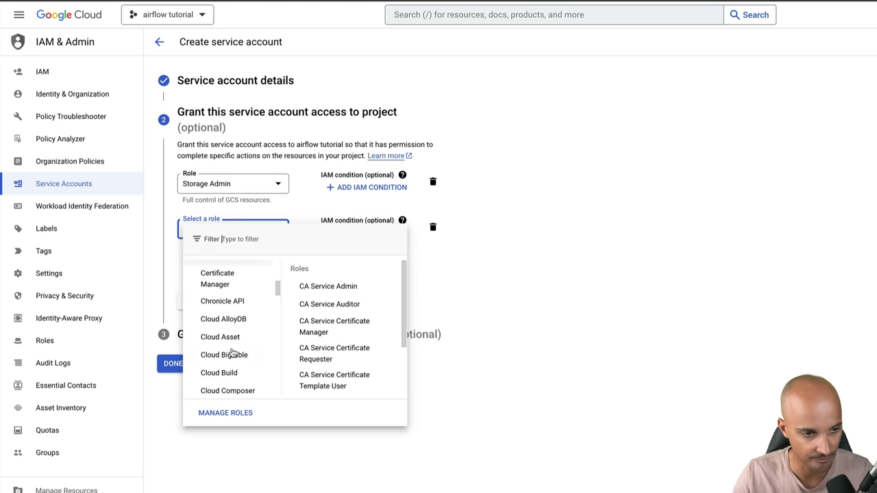
pyautogui.scroll(3, 230, 354)
pyautogui.scroll(-1, 230, 329)
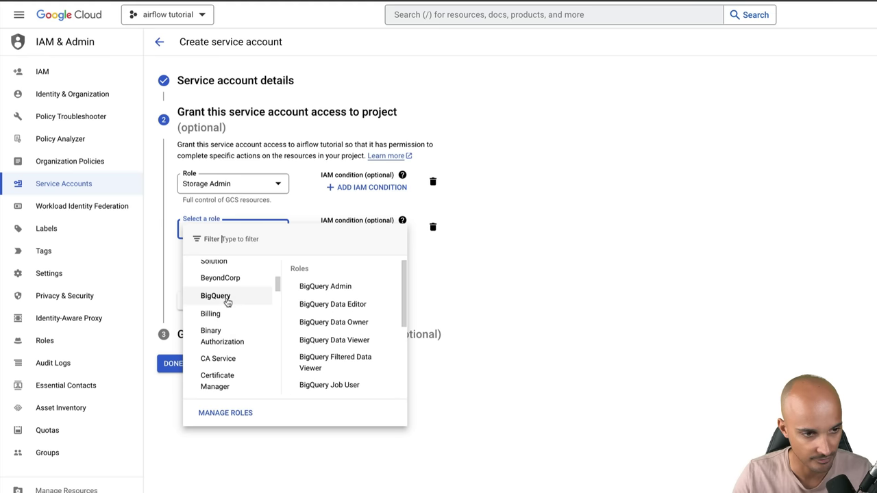
pyautogui.click(336, 291)
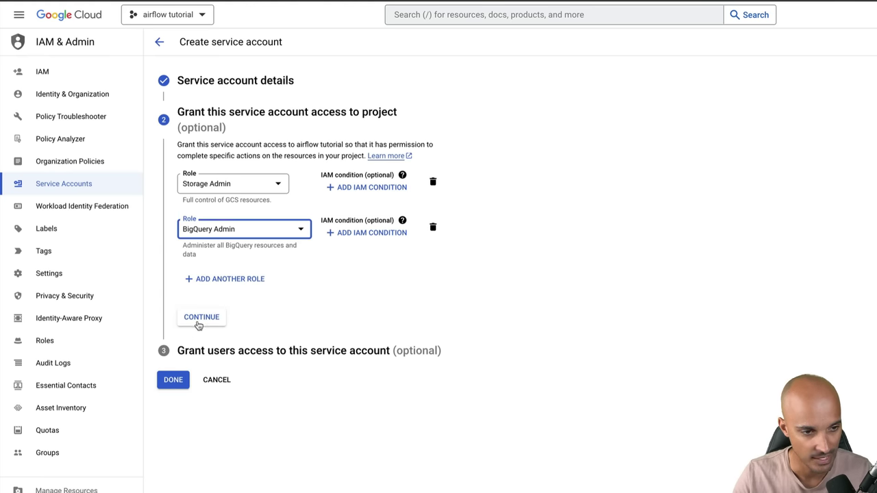
pyautogui.click(201, 319)
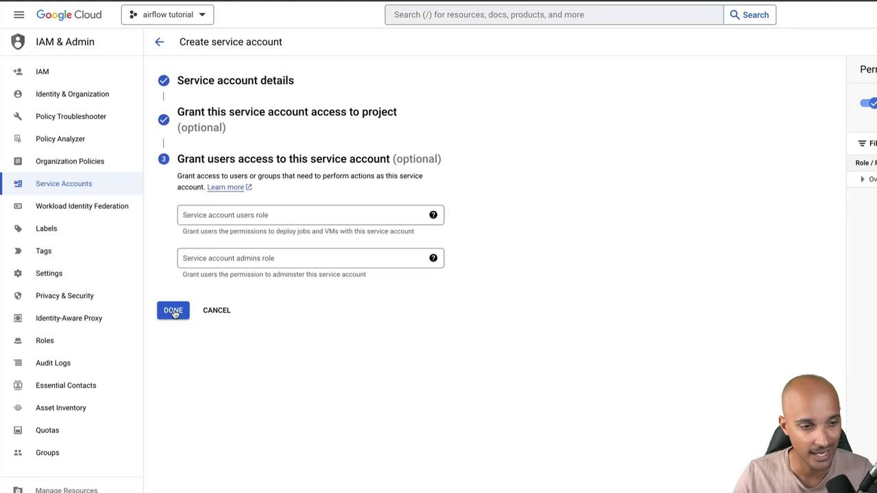
pyautogui.click(175, 313)
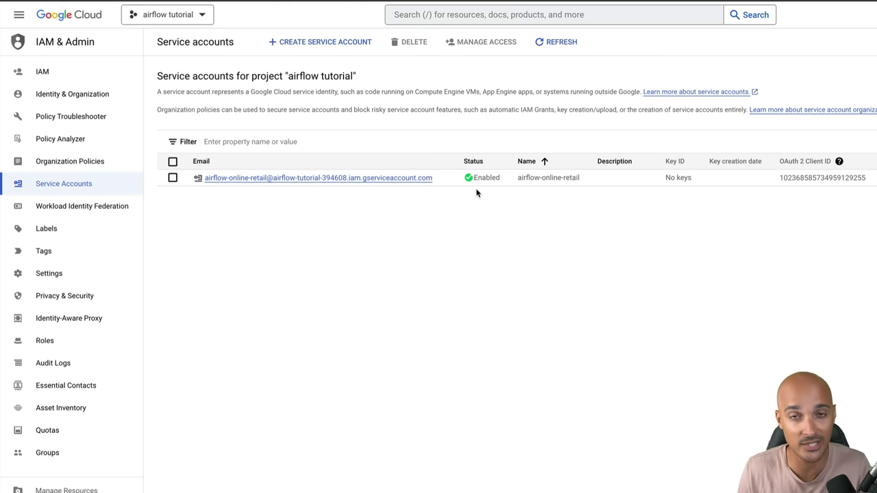
# - Create a new JSON private key for airflow-online-retail under its Keys tab, downloading the file
pyautogui.click(372, 179)
pyautogui.click(296, 69)
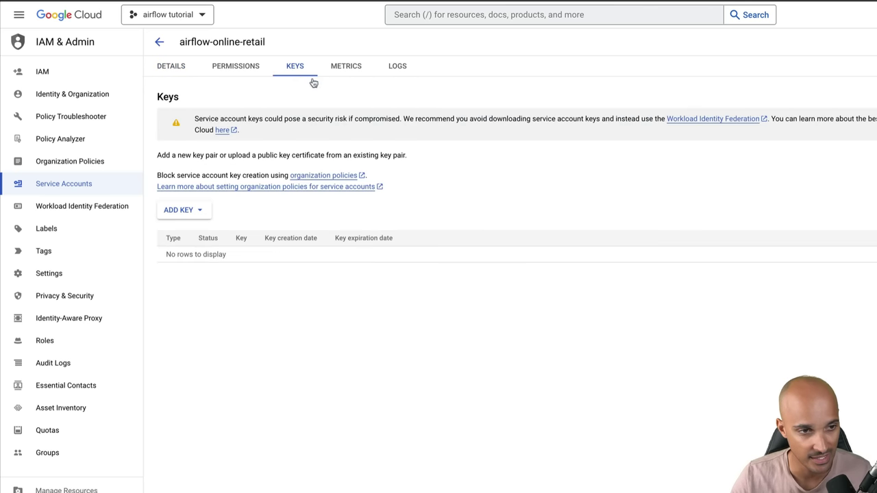
pyautogui.click(194, 211)
pyautogui.click(216, 232)
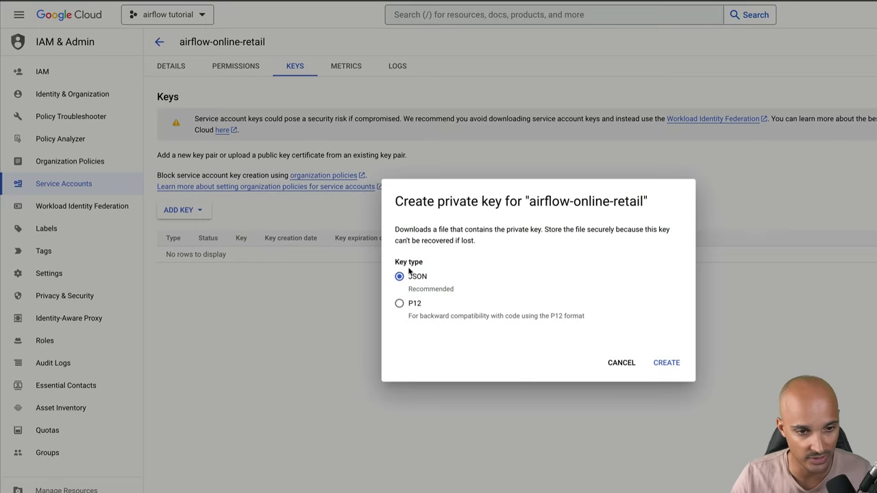
pyautogui.click(666, 363)
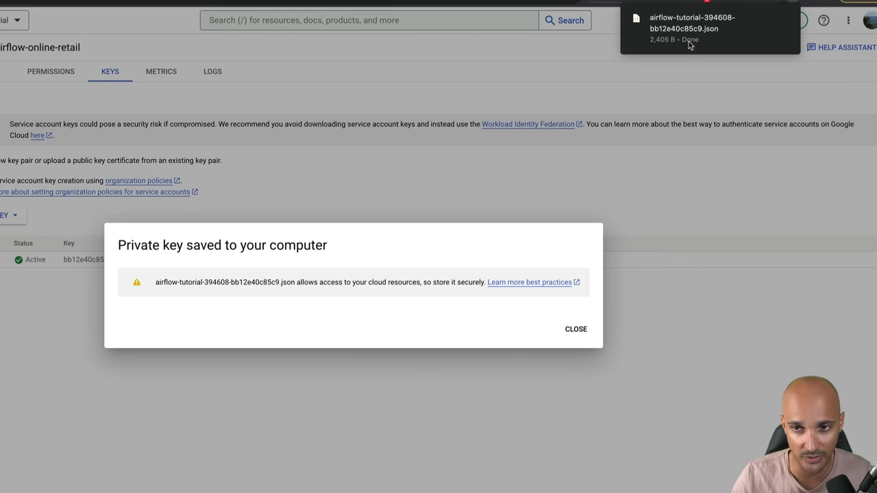
pyautogui.moveTo(704, 31)
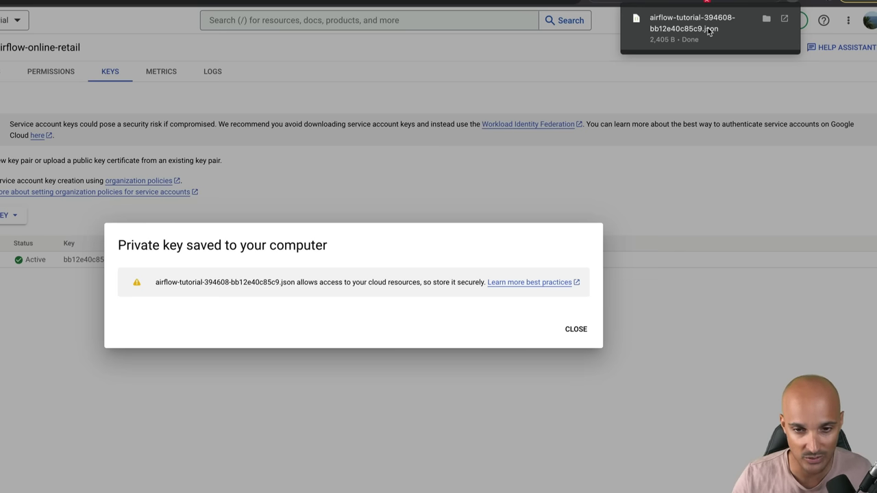
# - Create an include/gcp folder and move the downloaded JSON key into it
pyautogui.press('super+Tab')
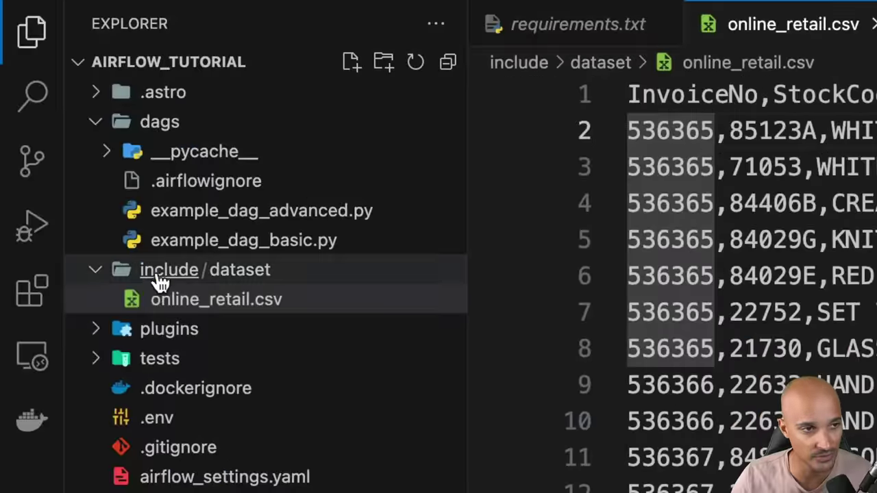
pyautogui.rightClick(159, 274)
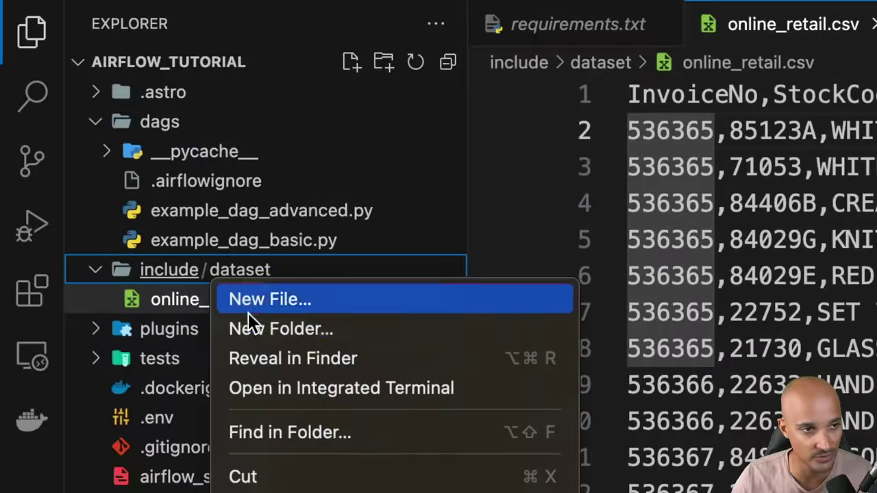
pyautogui.click(267, 330)
pyautogui.write('gcp')
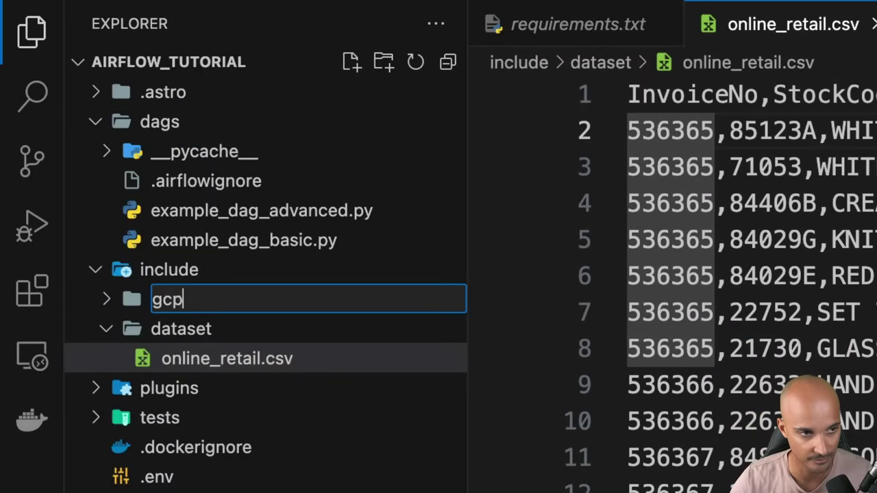
pyautogui.press('Return')
pyautogui.moveTo(617, 356); pyautogui.dragTo(229, 363)
# - Rename the key file to service_account.json
pyautogui.rightClick(392, 395)
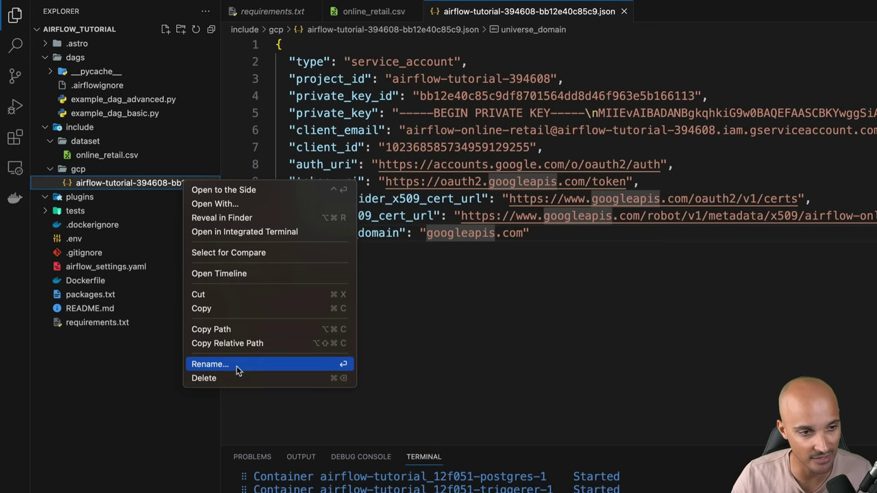
pyautogui.click(239, 367)
pyautogui.write('service_account.json')
pyautogui.press('Return')
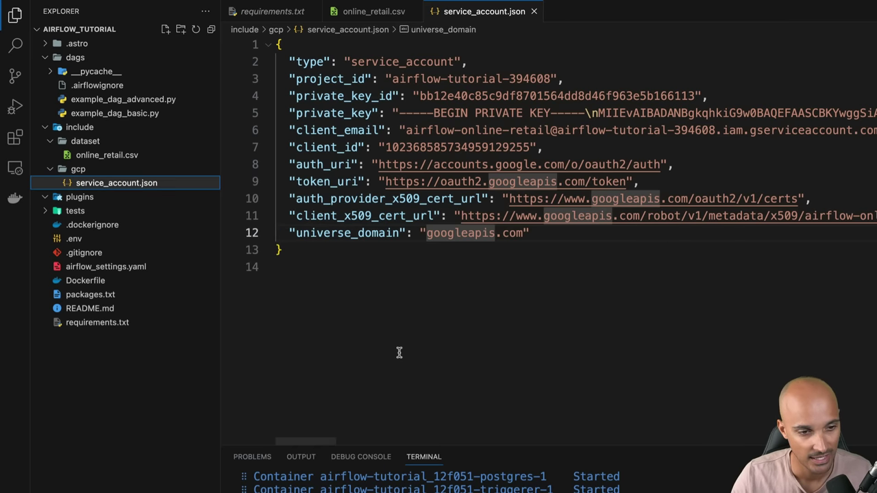
pyautogui.click(399, 353)
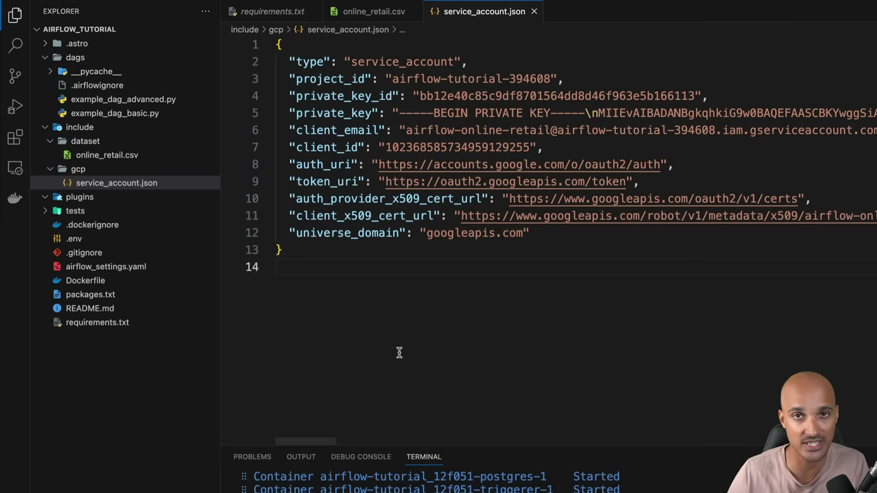
# - Add apache-airflow-providers-google==10.3.0 to requirements.txt and restart the environment with astro dev restart
pyautogui.click(121, 323)
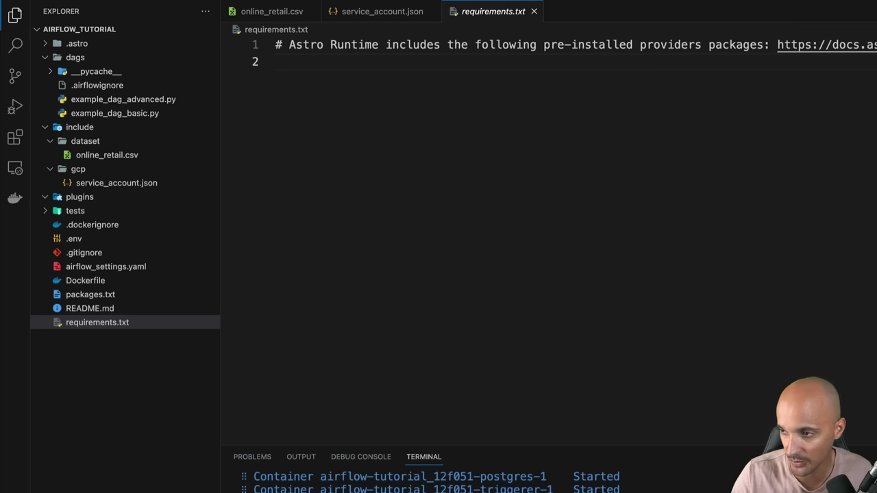
pyautogui.write('apache-airflow-providers-google==10.3.0')
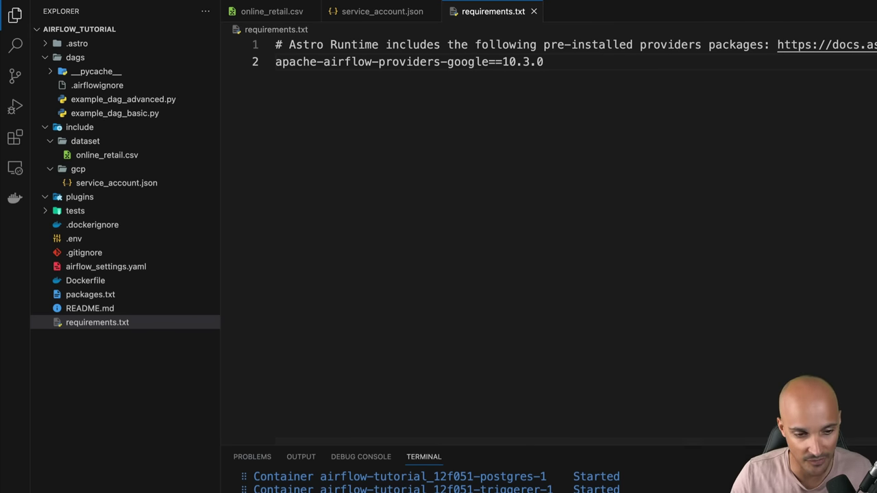
pyautogui.press('super+k')
pyautogui.write('airflow')
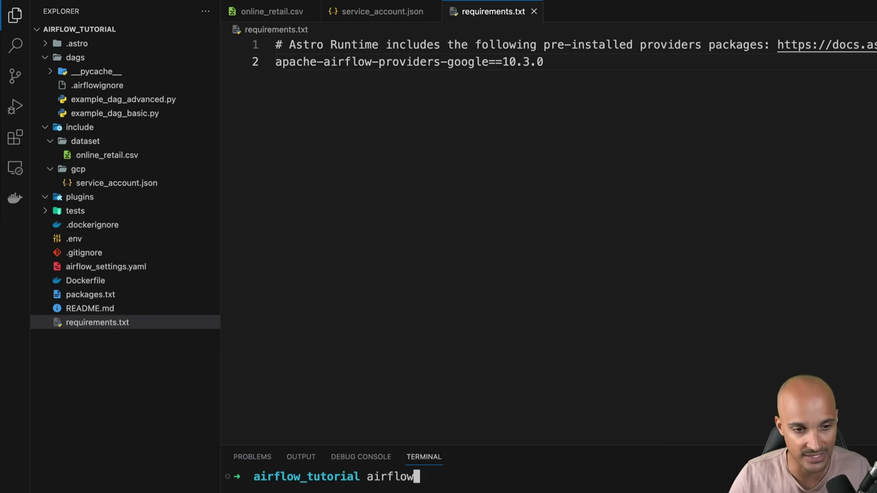
pyautogui.press('BackSpace')
pyautogui.press('BackSpace')
pyautogui.press('BackSpace')
pyautogui.press('BackSpace')
pyautogui.press('BackSpace')
pyautogui.press('BackSpace')
pyautogui.press('BackSpace')
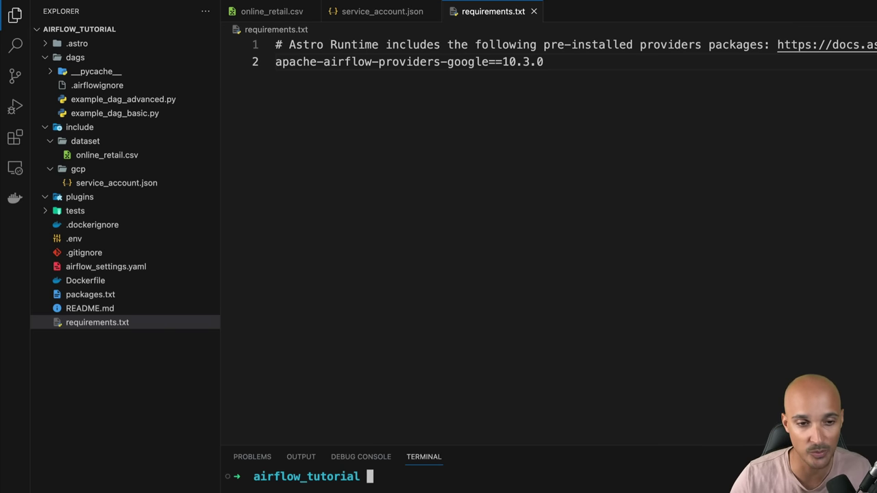
pyautogui.write('astro dev res')
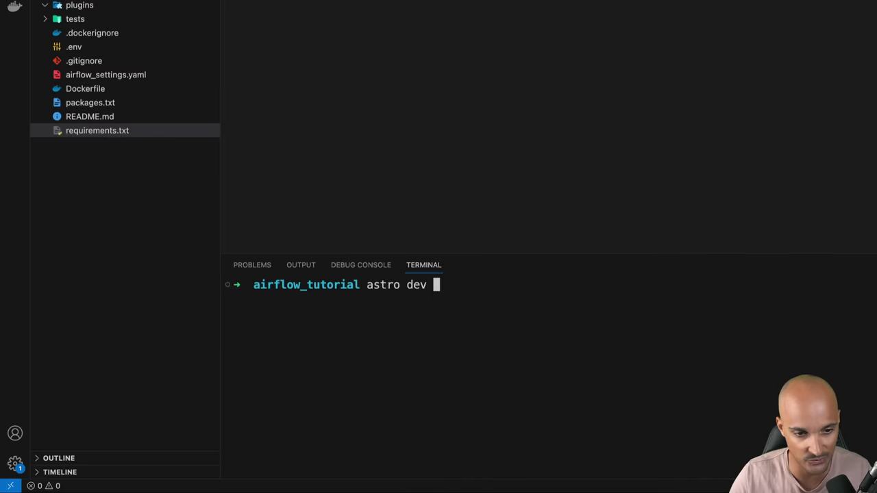
pyautogui.write('tart')
pyautogui.press('Return')
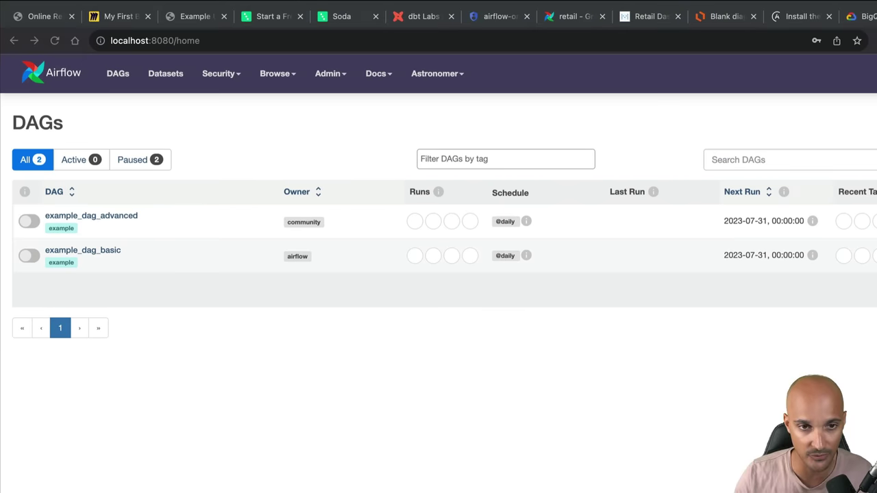
# - Start a new Airflow connection under Admin > Connections with Connection Id gcp
pyautogui.click(336, 76)
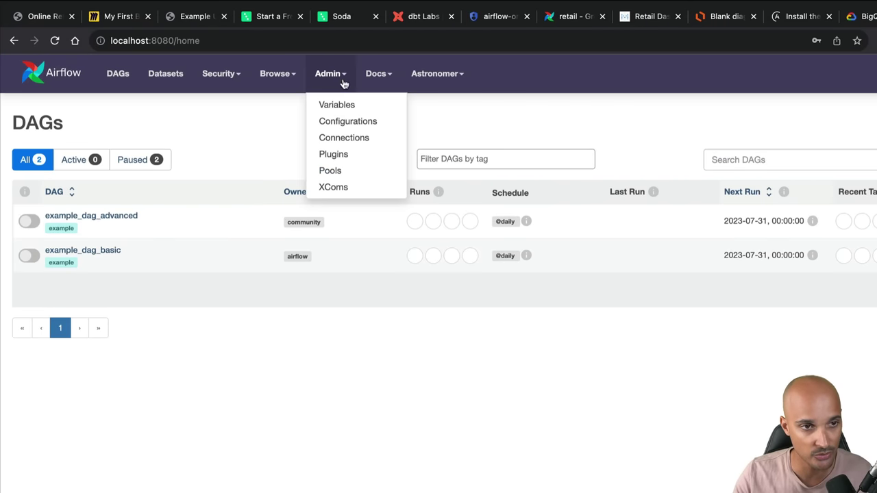
pyautogui.click(354, 137)
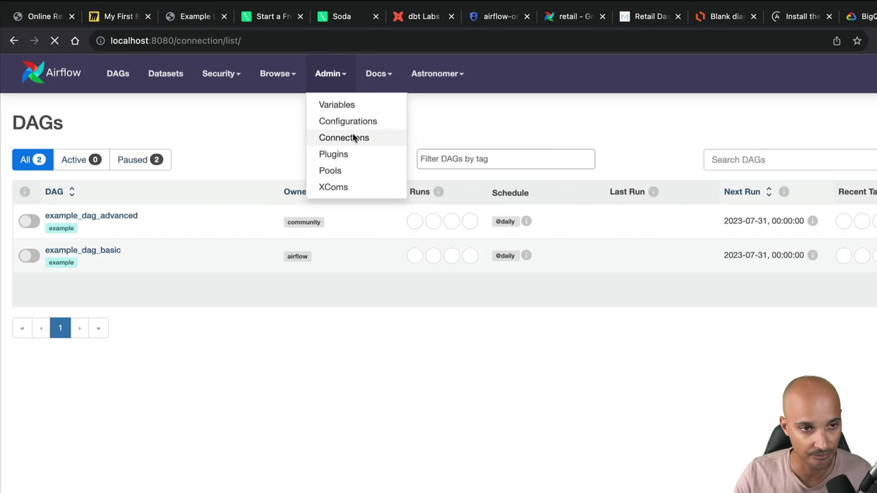
pyautogui.click(39, 187)
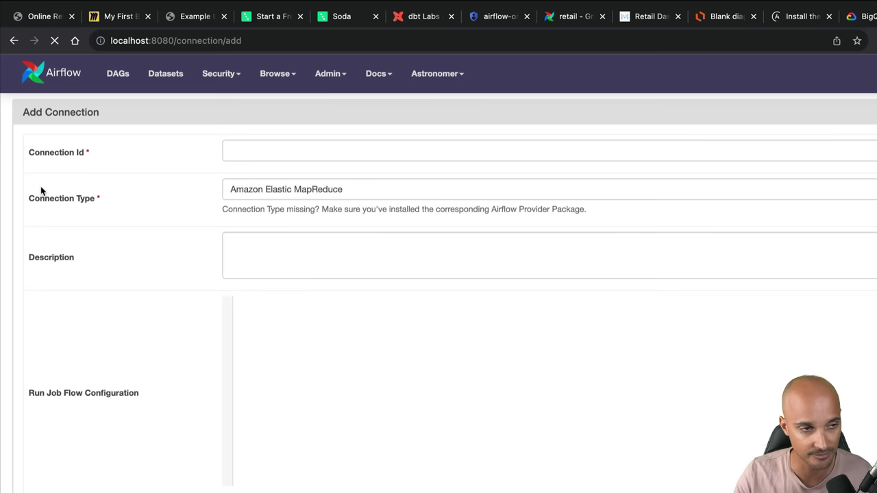
pyautogui.click(255, 154)
pyautogui.write('gcp')
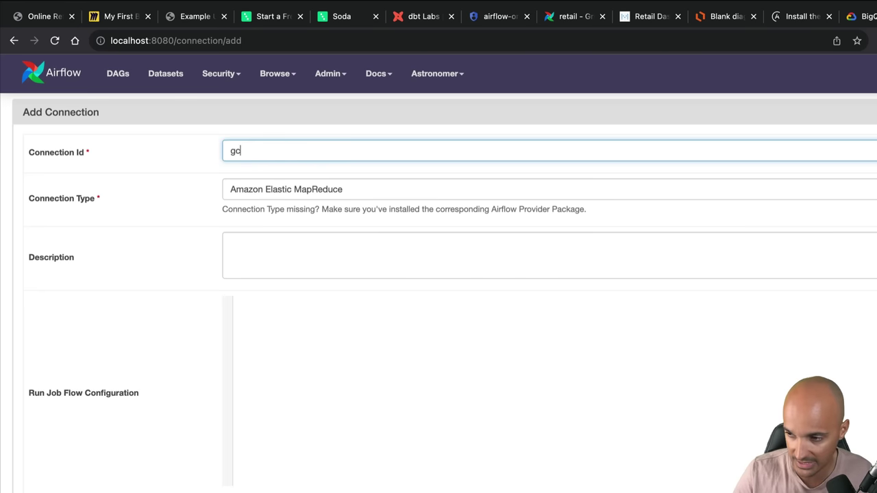
# - Set the connection type to Google Cloud and move to the Keyfile Path field
pyautogui.click(289, 189)
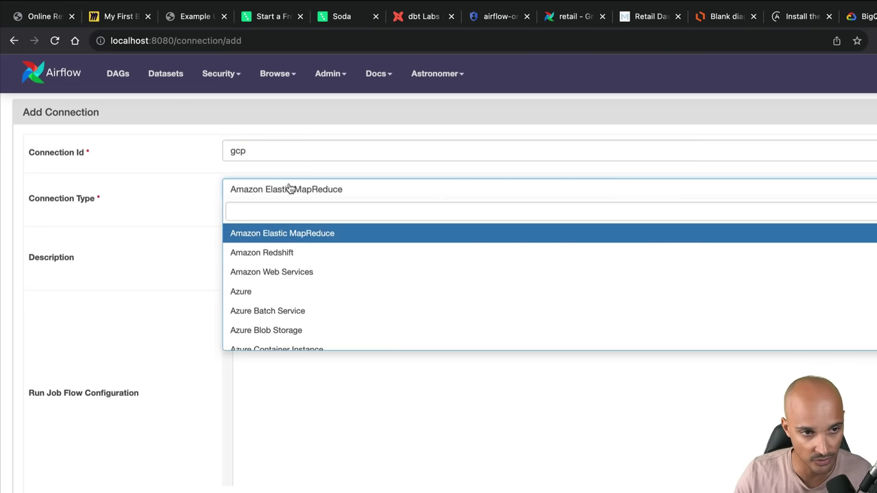
pyautogui.write('google')
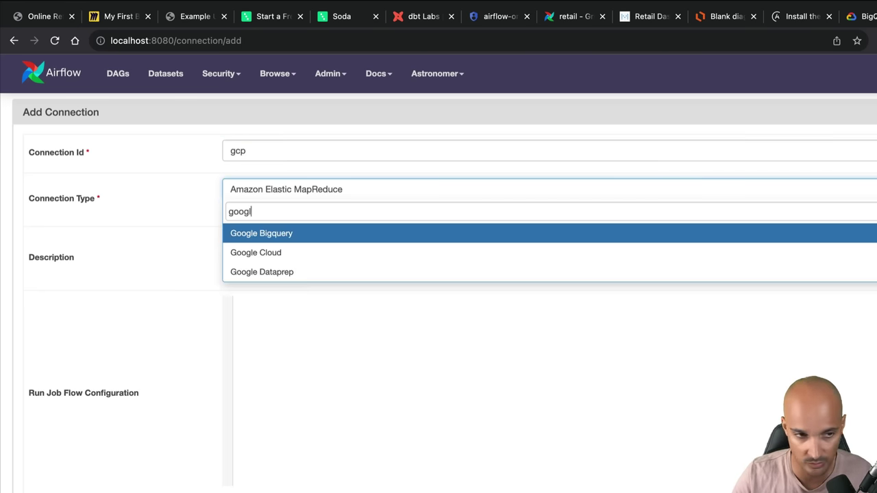
pyautogui.click(272, 251)
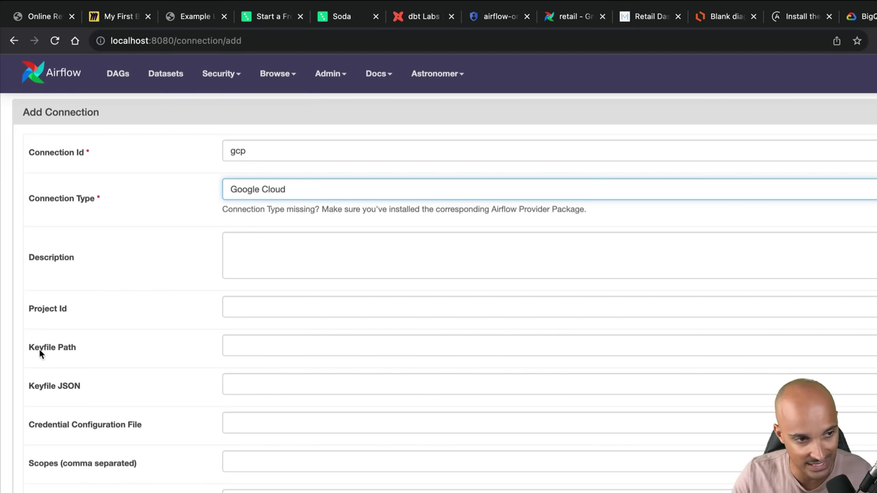
pyautogui.moveTo(31, 348); pyautogui.dragTo(89, 348)
pyautogui.click(250, 346)
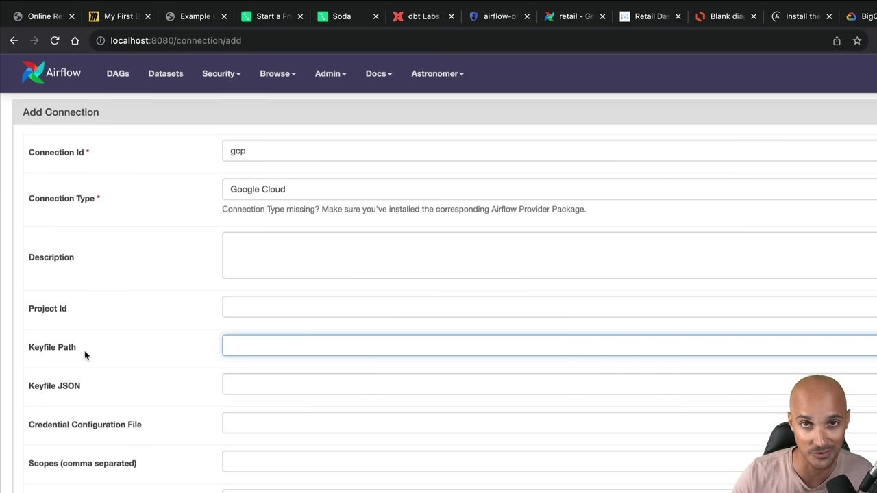
pyautogui.press('super+Tab')
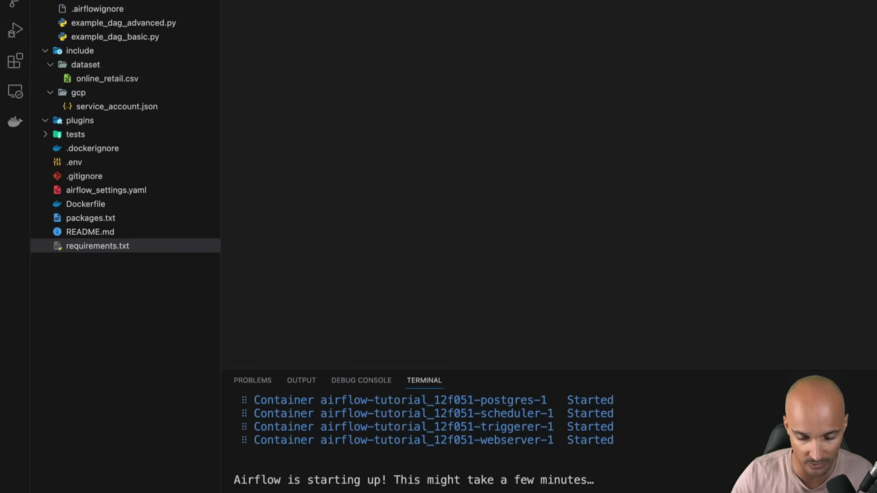
# - Open a shell in the scheduler container with astro dev bash and list its files
pyautogui.press('super+k')
pyautogui.write('astr')
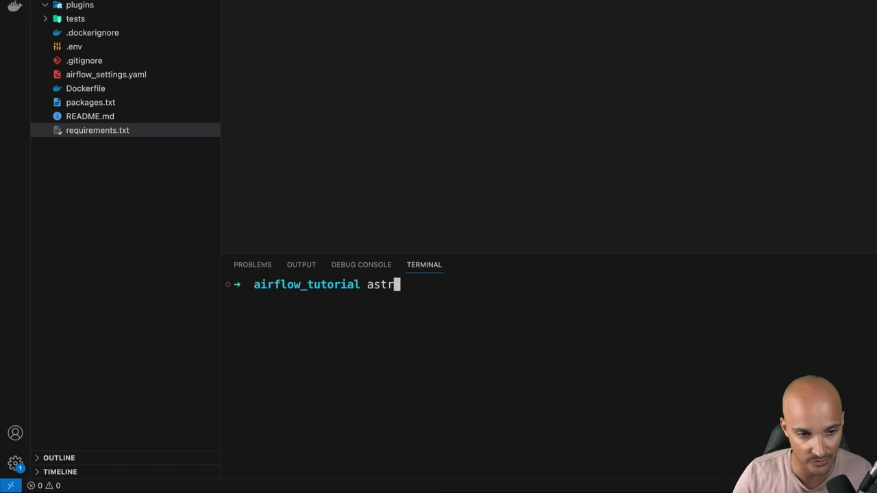
pyautogui.write('o dev bash')
pyautogui.press('Return')
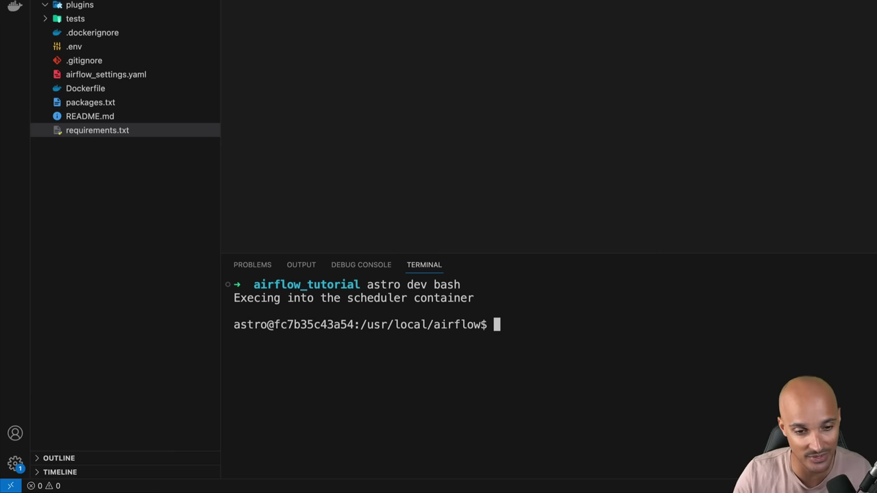
pyautogui.write('ls')
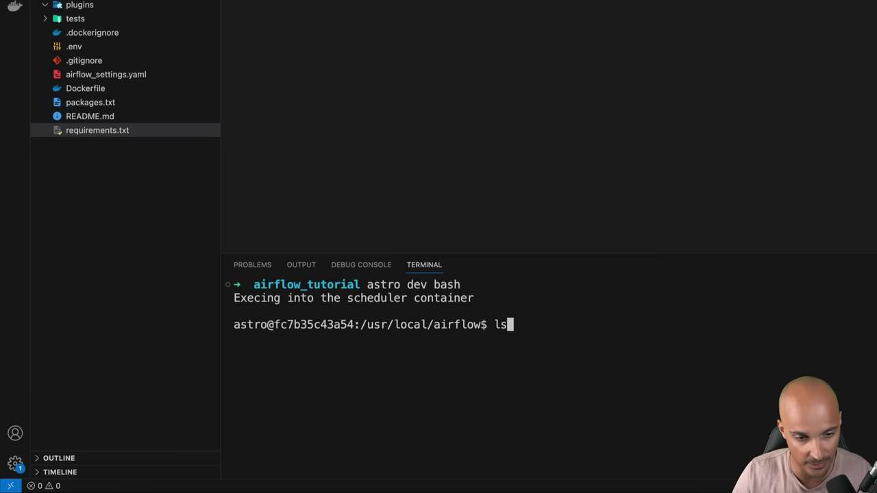
pyautogui.press('Return')
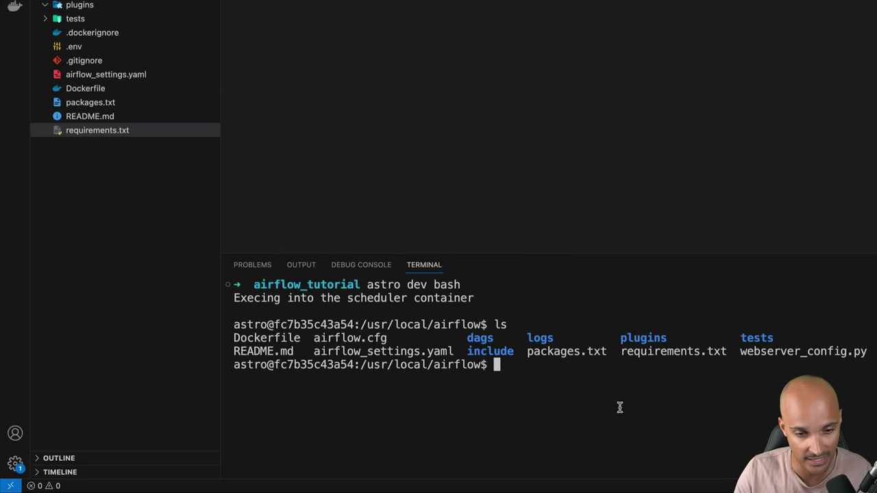
# - Enter include/gcp and print and copy its path /usr/local/airflow/include/gcp
pyautogui.write('cd include/gc')
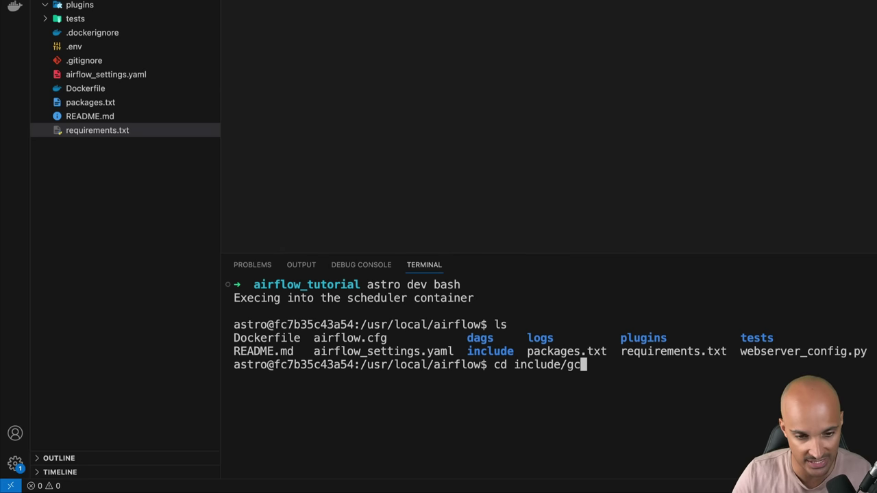
pyautogui.press('Tab')
pyautogui.press('Return')
pyautogui.hotkey('ctrl', 'l')
pyautogui.write('pwd')
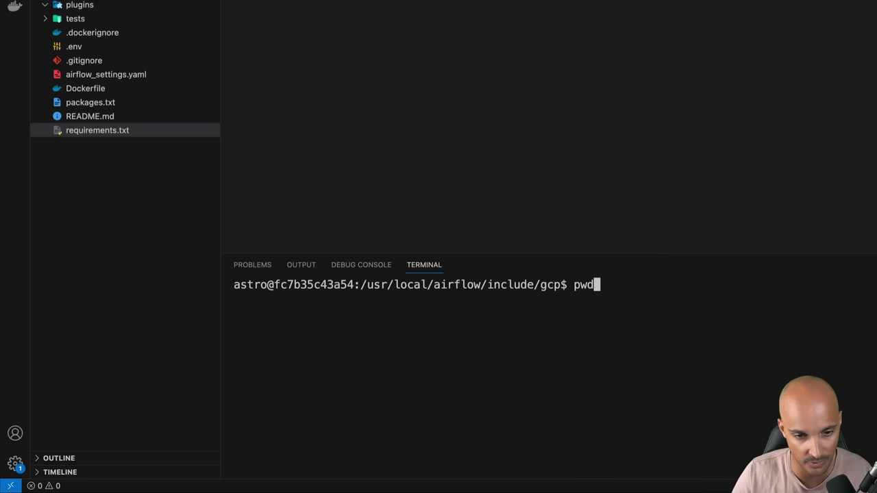
pyautogui.press('Return')
pyautogui.moveTo(434, 298); pyautogui.dragTo(233, 298)
pyautogui.press('super+c')
pyautogui.click(615, 319)
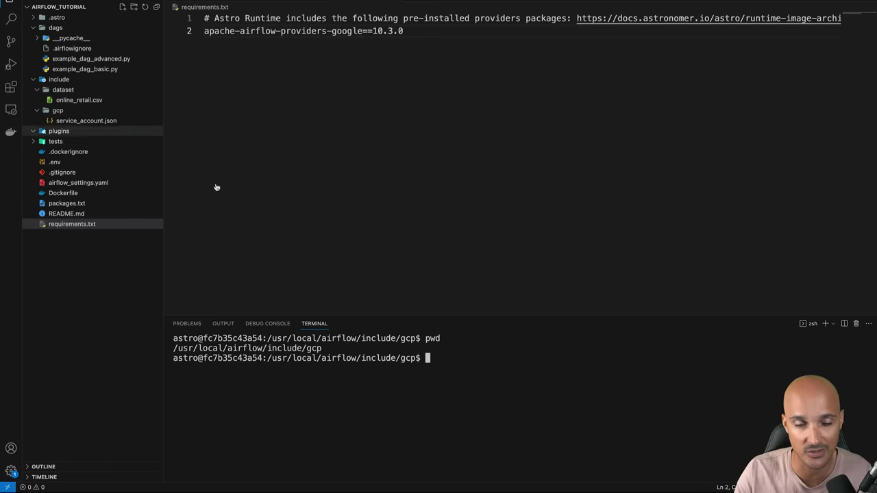
pyautogui.press('super+Tab')
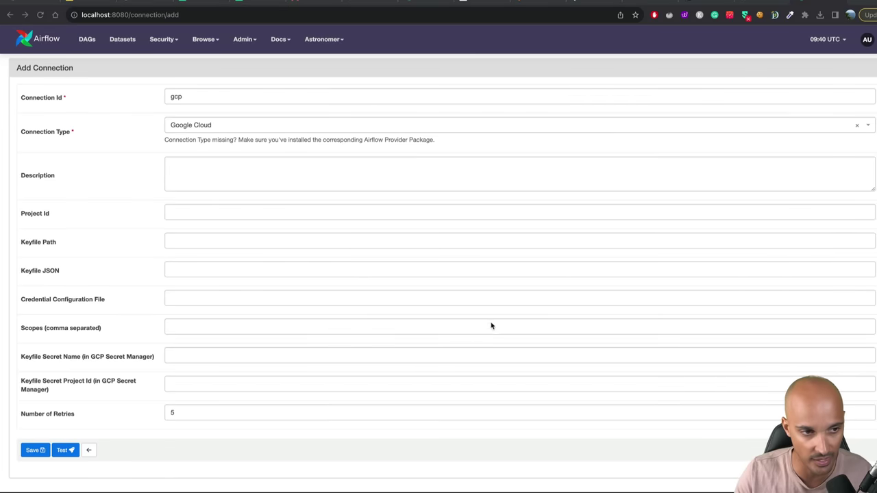
# - Set Keyfile Path to /usr/local/airflow/include/gcp/service_account.json and test the connection successfully
pyautogui.click(204, 242)
pyautogui.press('super+v')
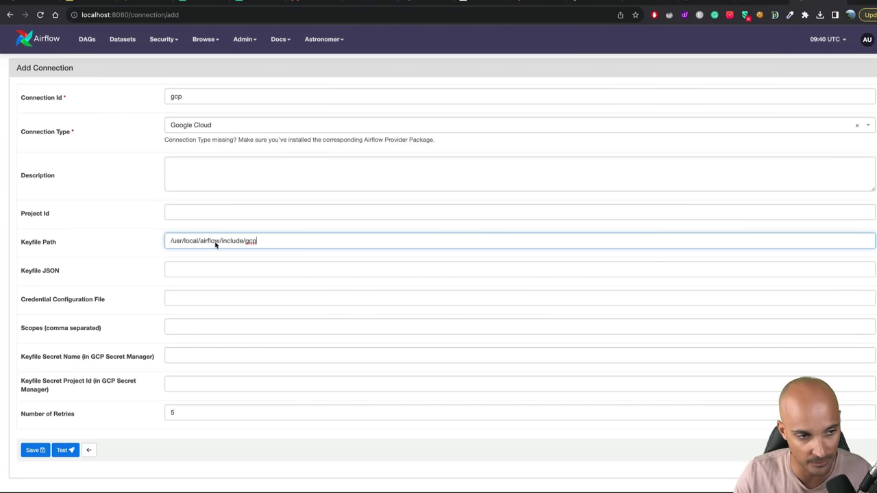
pyautogui.write('/')
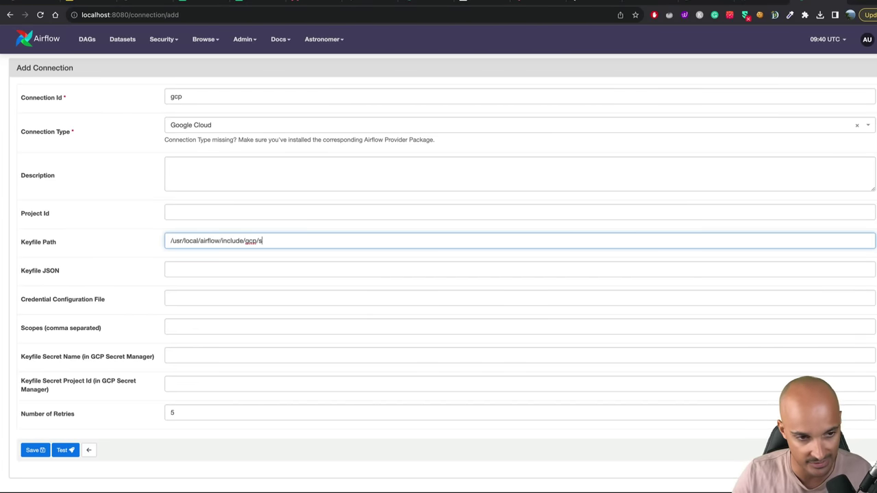
pyautogui.write('service_account.json')
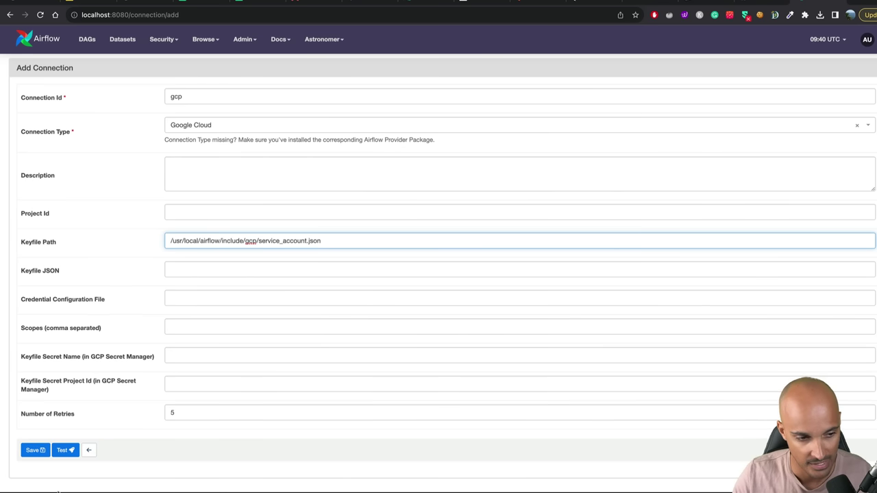
pyautogui.click(65, 450)
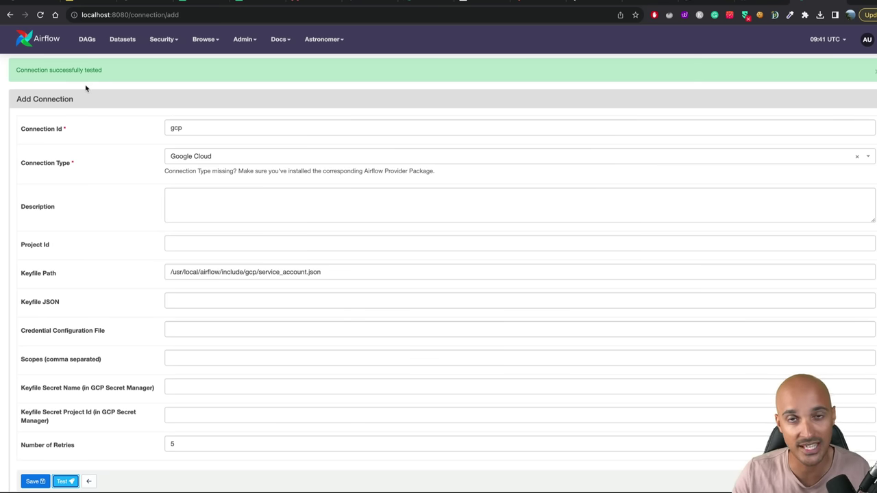
pyautogui.scroll(-1, 96, 397)
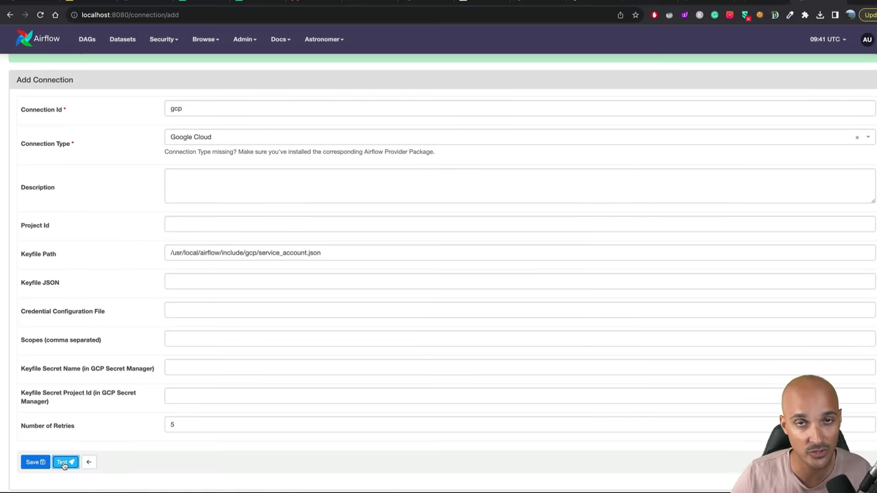
pyautogui.hotkey('ctrl', 'Left')
# - Paste AIRFLOW__CORE__TEST_CONNECTION=enabled into .env, undo it, then open example_dag_advanced.py
pyautogui.click(68, 163)
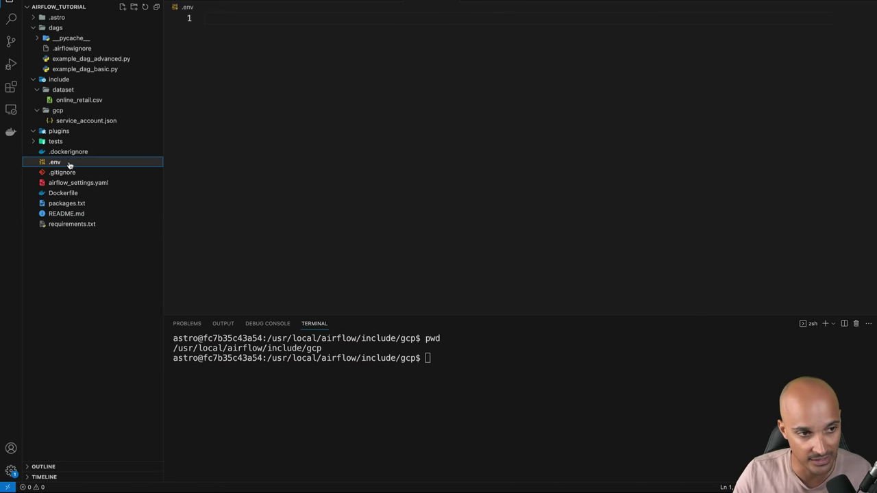
pyautogui.click(279, 81)
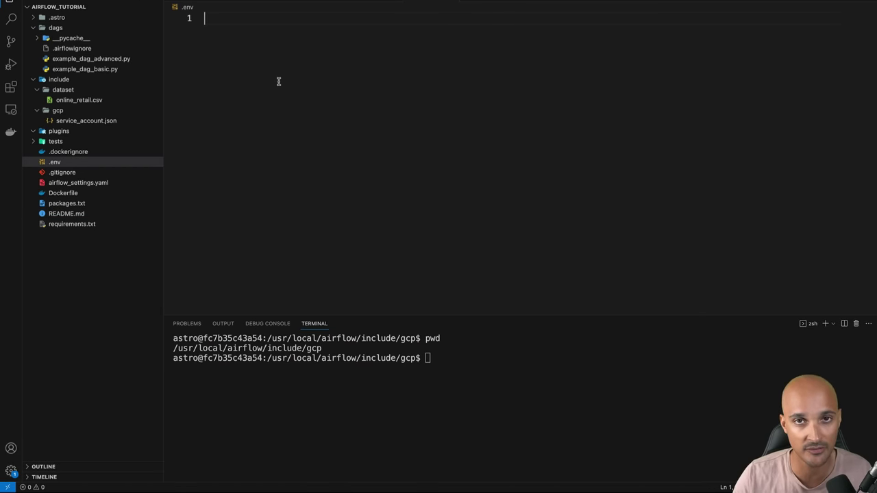
pyautogui.write('AIRFLOW__CORE__TEST_CONNECTION=enabled')
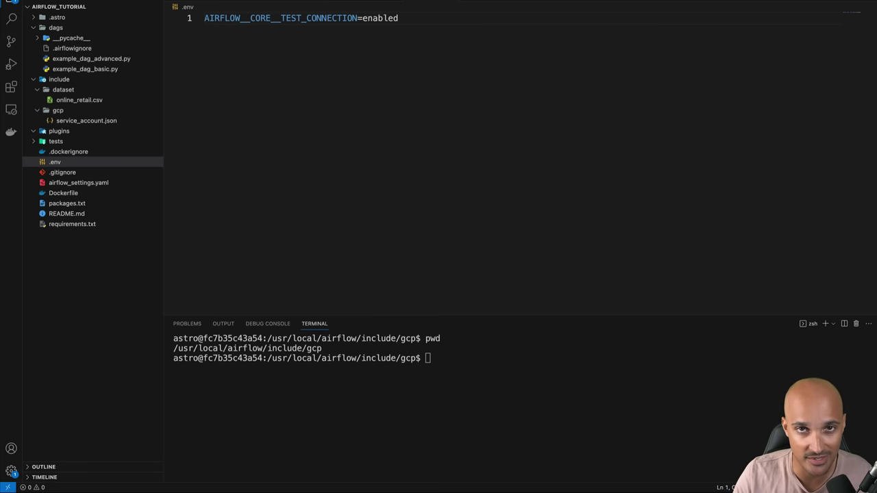
pyautogui.press('super+z')
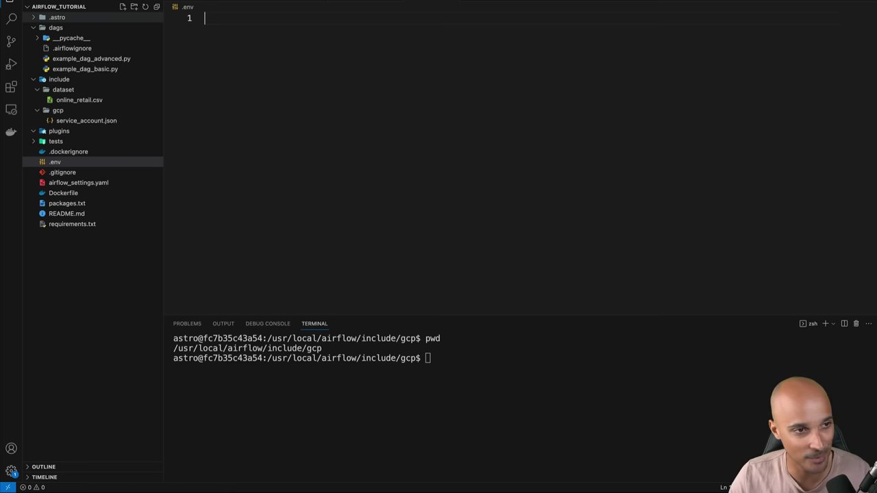
pyautogui.click(97, 61)
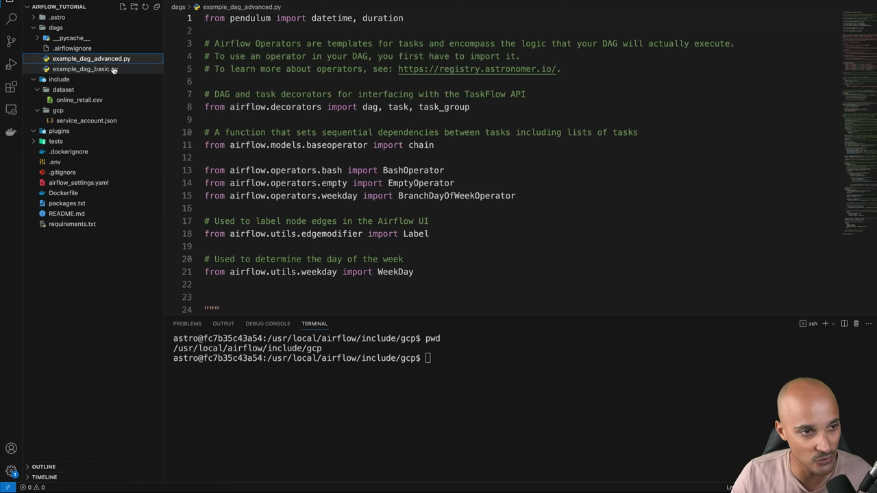
# - Delete example_dag_basic.py and example_dag_advanced.py from the dags folder
pyautogui.keyDown('super'); pyautogui.click(122, 71); pyautogui.keyUp('super')
pyautogui.rightClick(118, 66)
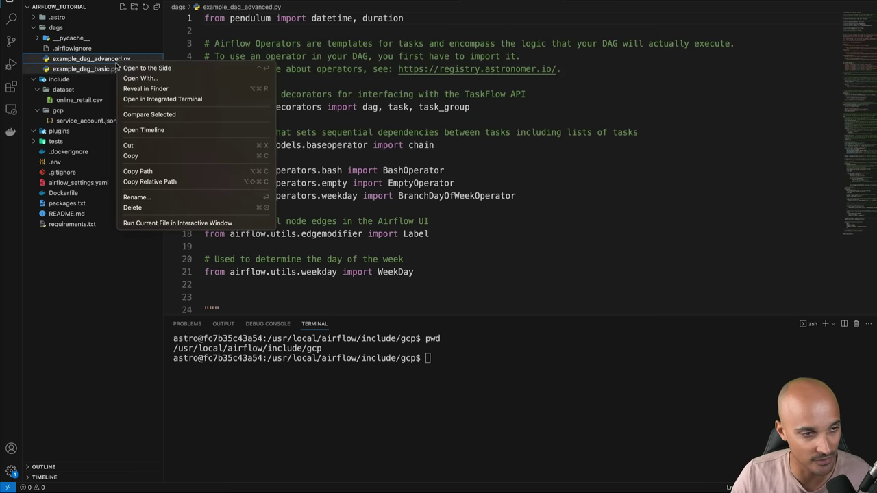
pyautogui.click(163, 208)
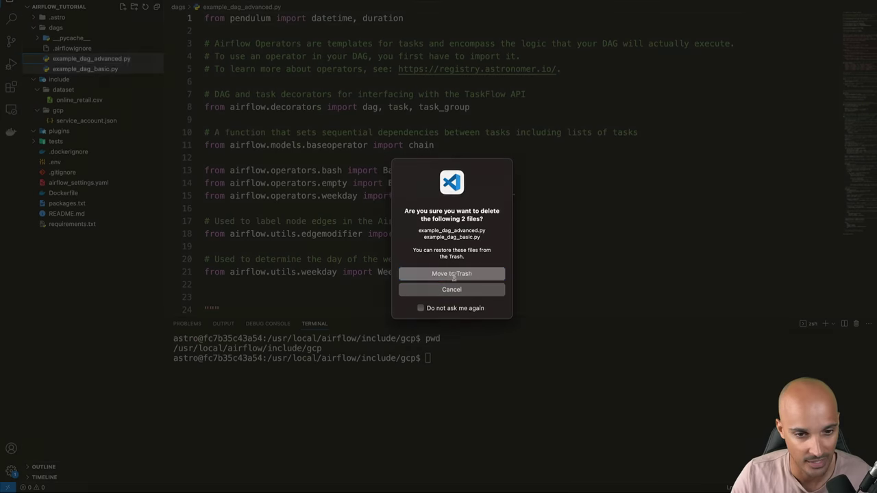
pyautogui.press('Escape')
# - Create a new file retail.py in the dags folder
pyautogui.rightClick(65, 28)
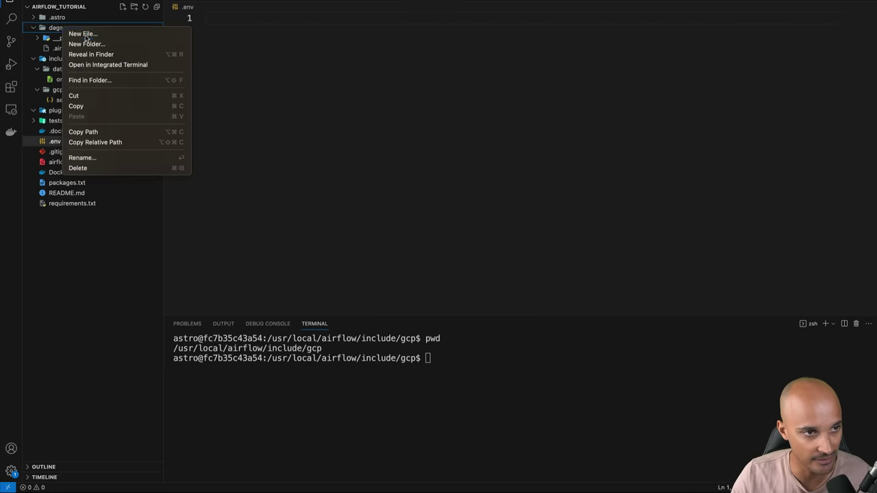
pyautogui.click(88, 36)
pyautogui.write('retail')
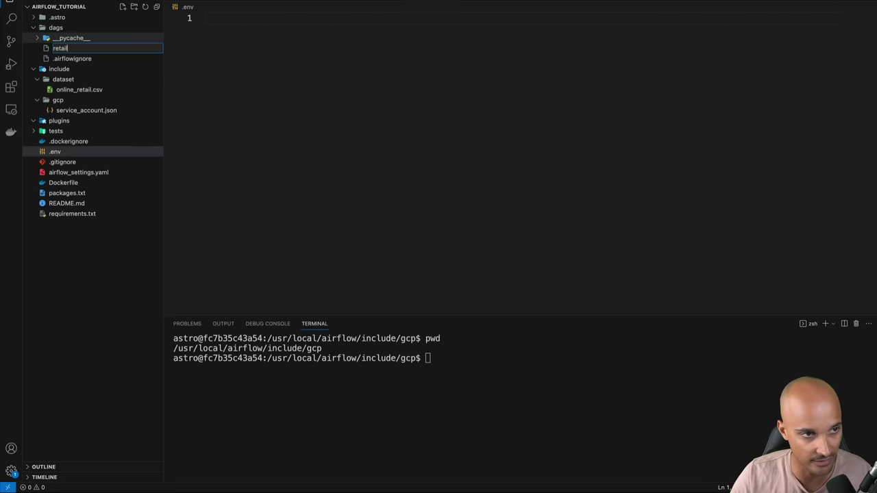
pyautogui.write('.py')
pyautogui.press('Return')
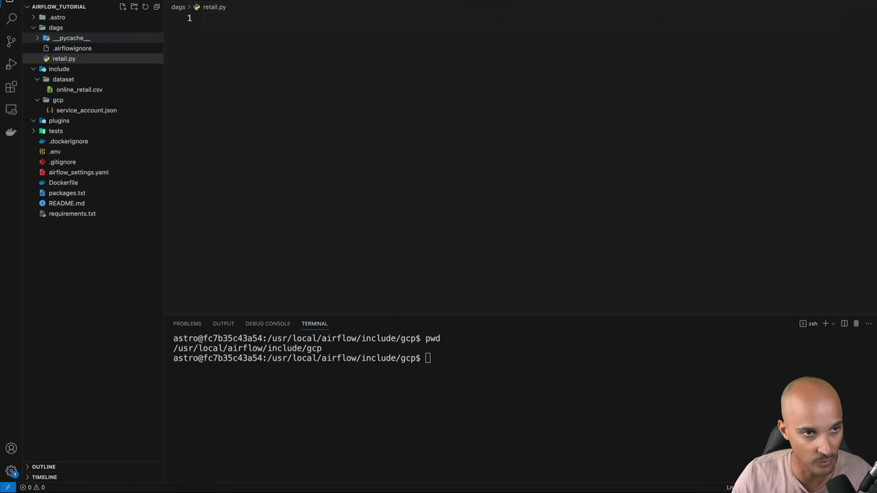
# - Write the first import line: from airflow.decorators import dag, task
pyautogui.write('from airflow.d')
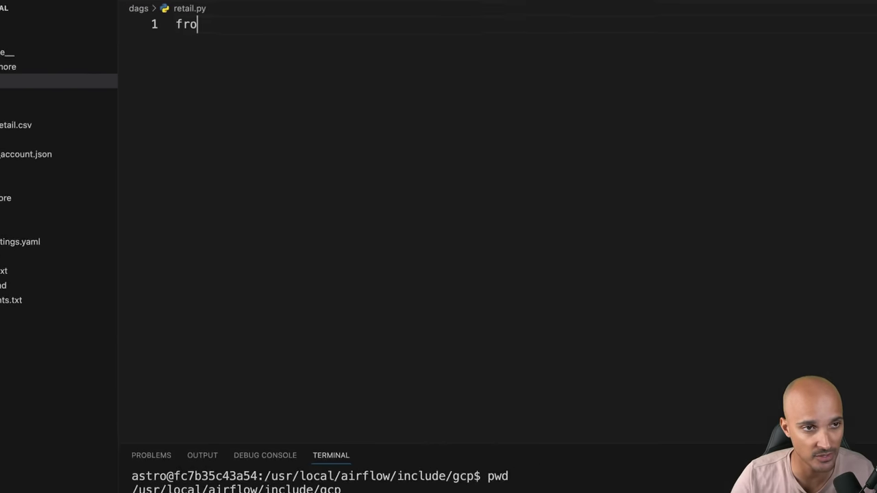
pyautogui.write('ecoratin')
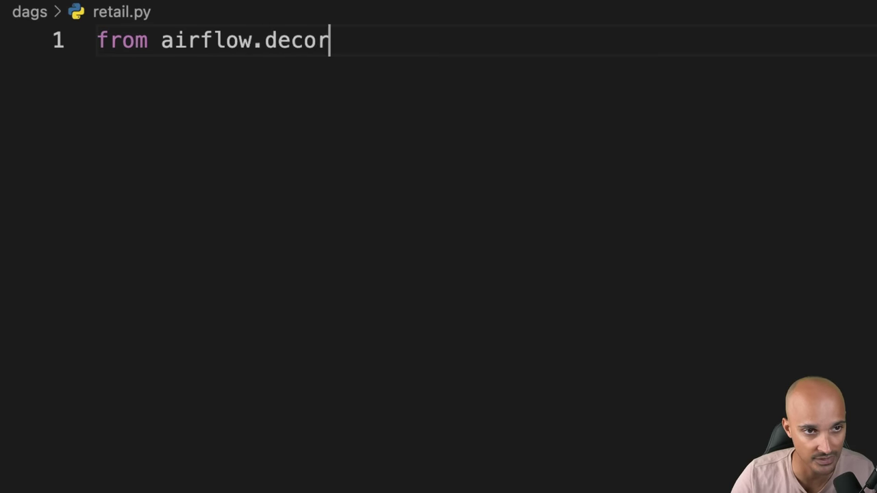
pyautogui.press('BackSpace')
pyautogui.press('BackSpace')
pyautogui.write('ors import dag, task')
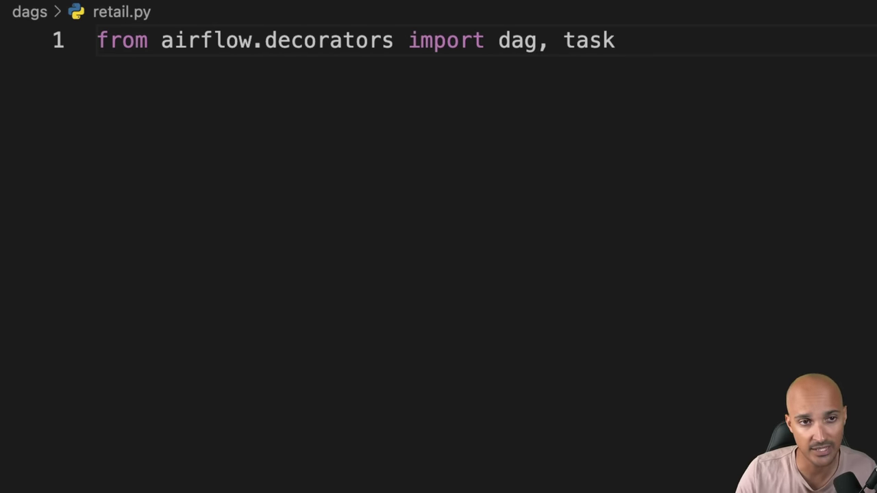
pyautogui.doubleClick(337, 39)
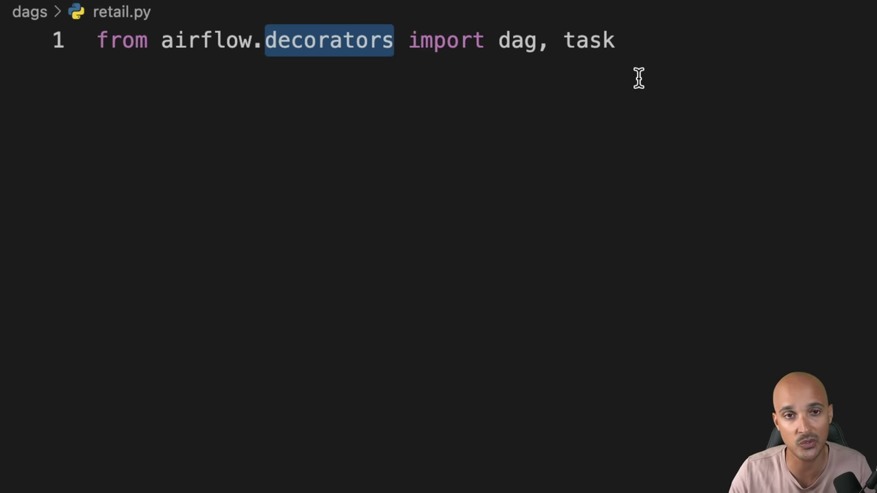
pyautogui.click(514, 45)
pyautogui.doubleClick(514, 45)
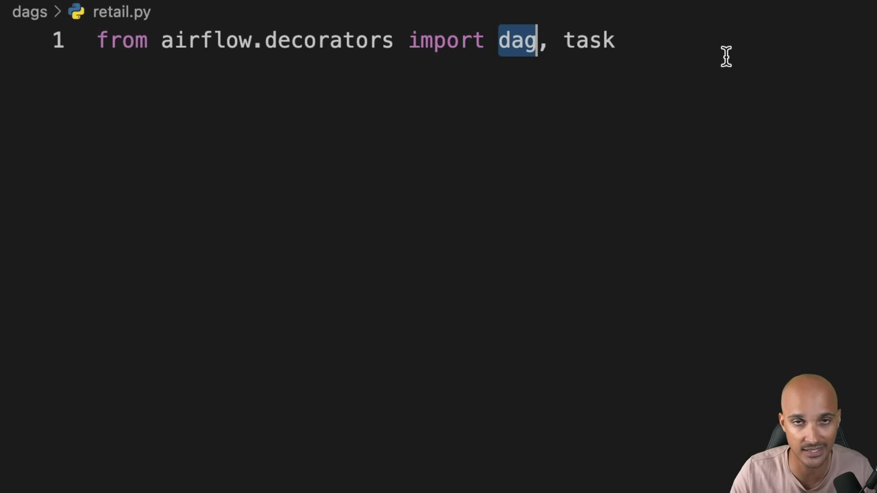
pyautogui.click(732, 45)
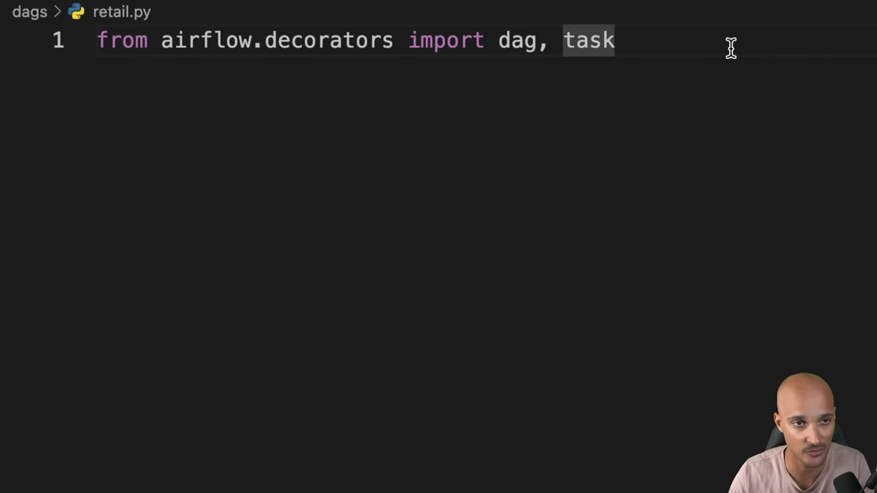
# - Add 'from datetime import datetime' on line 2
pyautogui.press('Return')
pyautogui.write('from da')
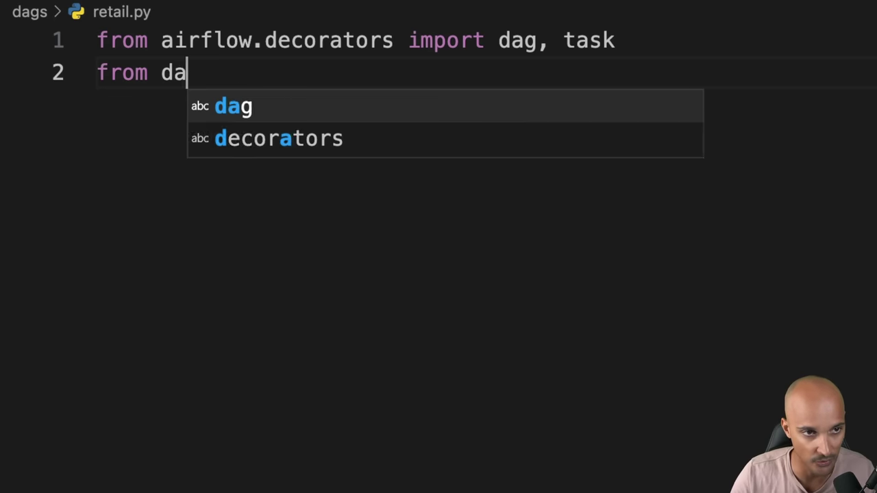
pyautogui.write('te')
pyautogui.press('BackSpace')
pyautogui.write('etime')
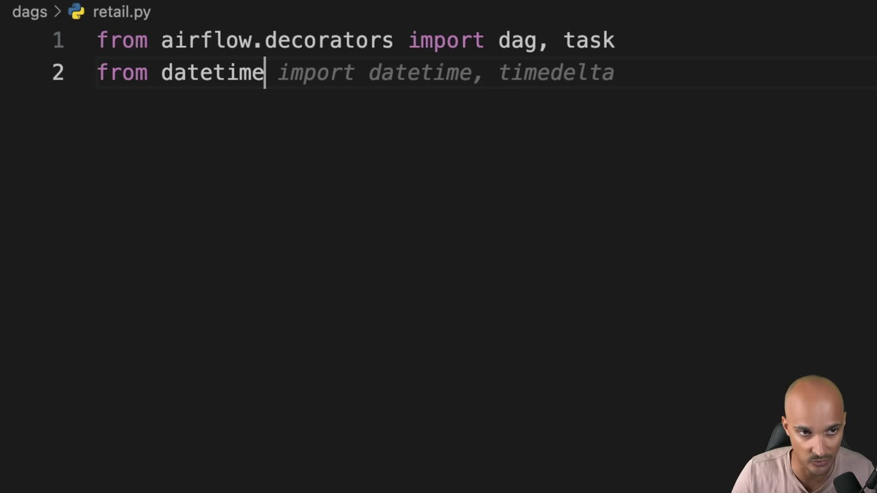
pyautogui.write(' import datetime')
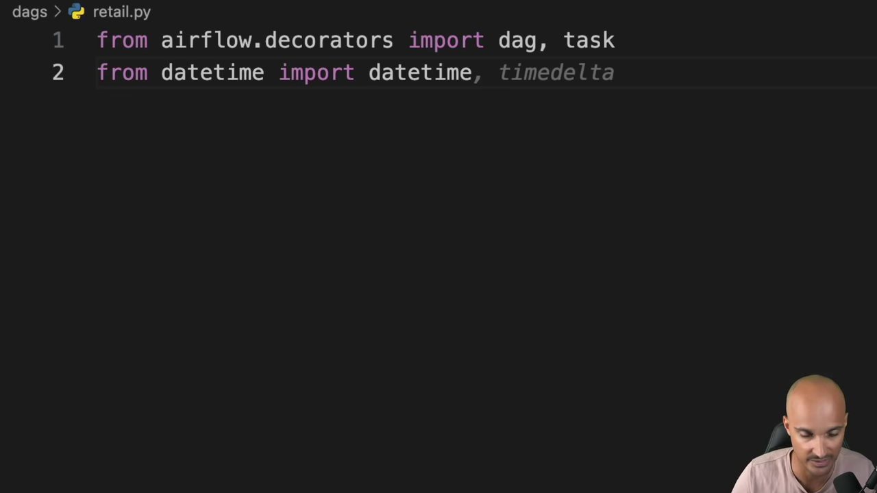
pyautogui.press('Return')
pyautogui.press('Return')
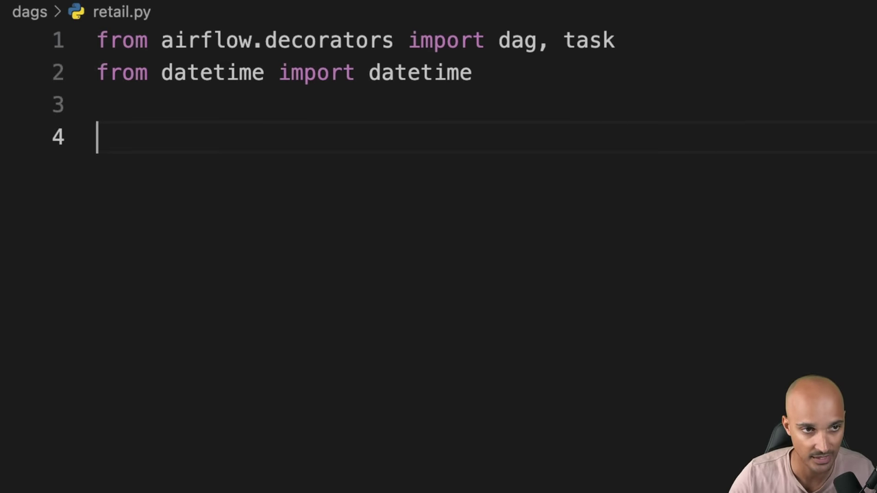
pyautogui.write('@dagf')
pyautogui.press('BackSpace')
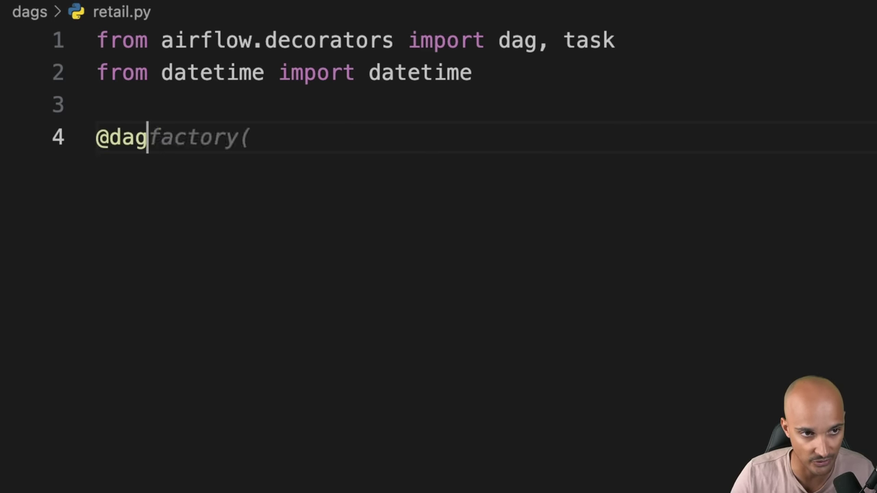
pyautogui.write('(')
pyautogui.press('Return')
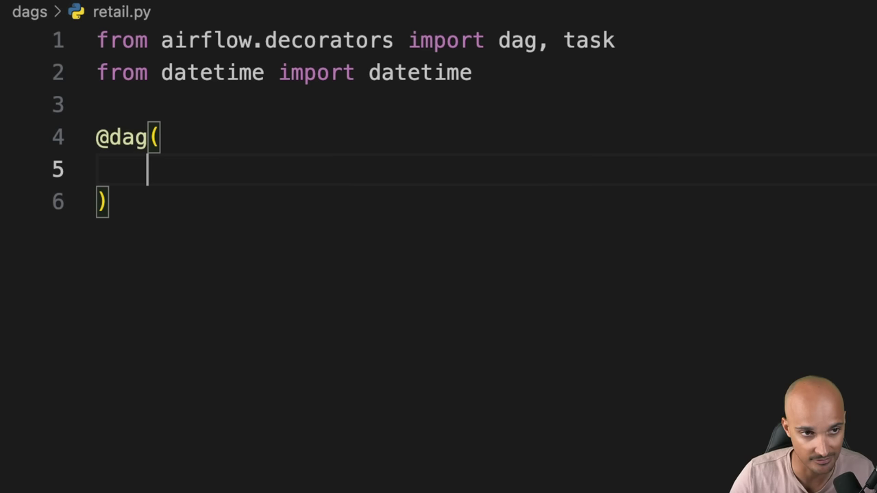
pyautogui.write('start_date=date')
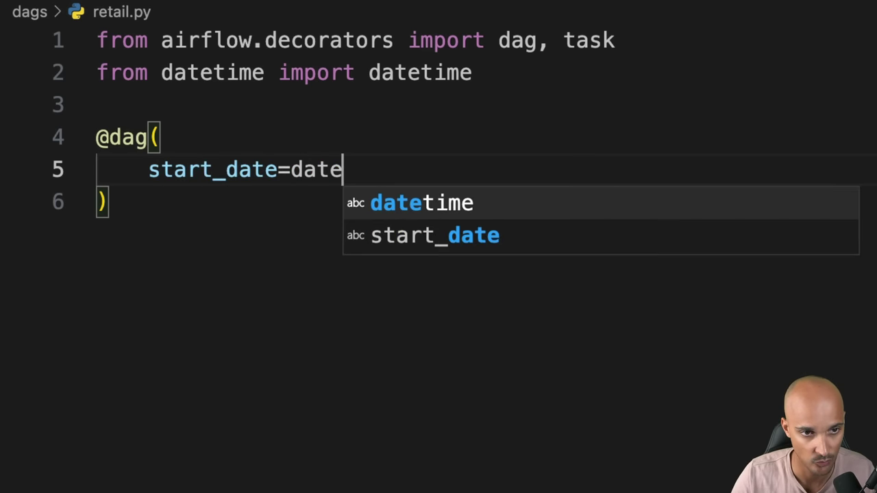
pyautogui.press('Tab')
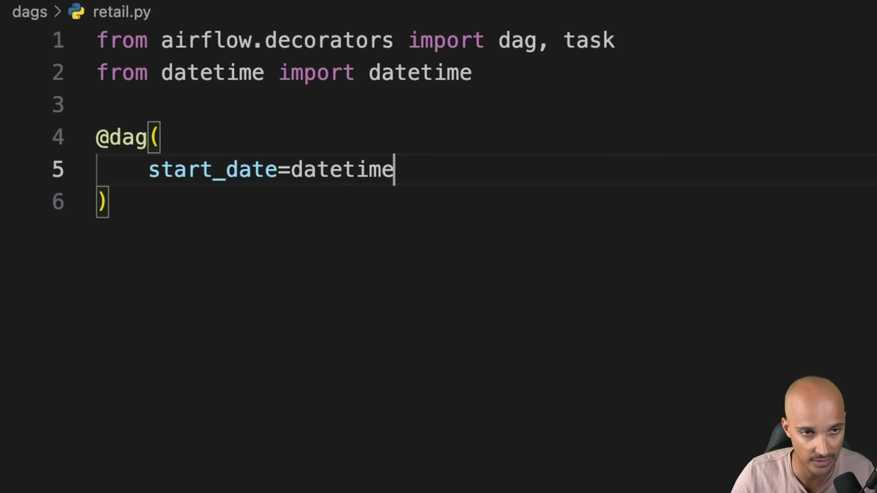
pyautogui.write('(230')
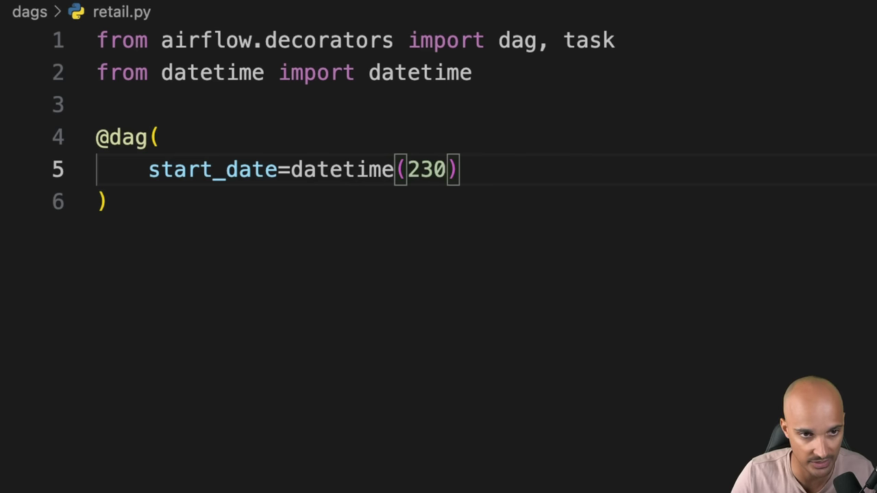
pyautogui.press('BackSpace')
pyautogui.press('BackSpace')
pyautogui.write('023, 1 ')
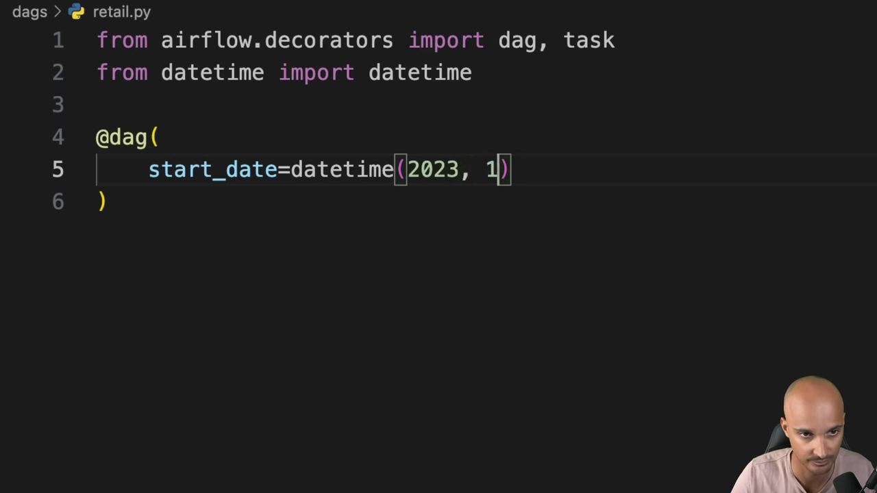
pyautogui.write(' 1),')
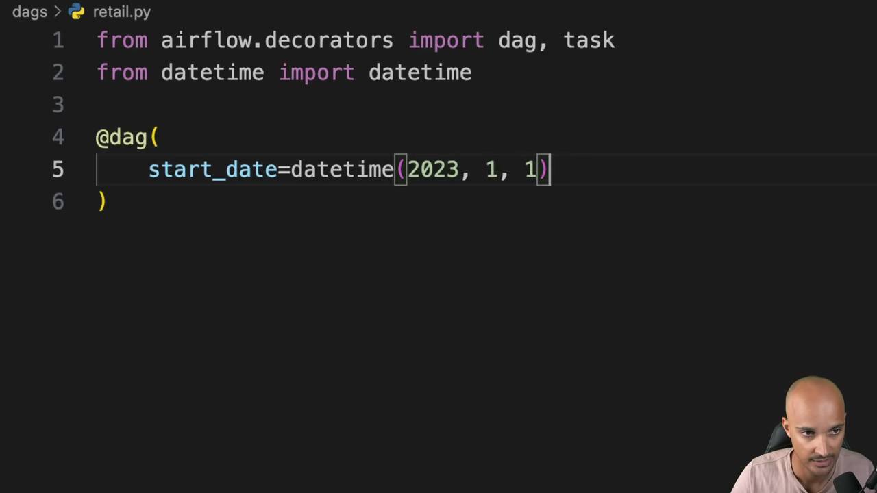
pyautogui.press('Return')
# - Add schedule=None and catchup=False arguments to the decorator
pyautogui.write('scheudle')
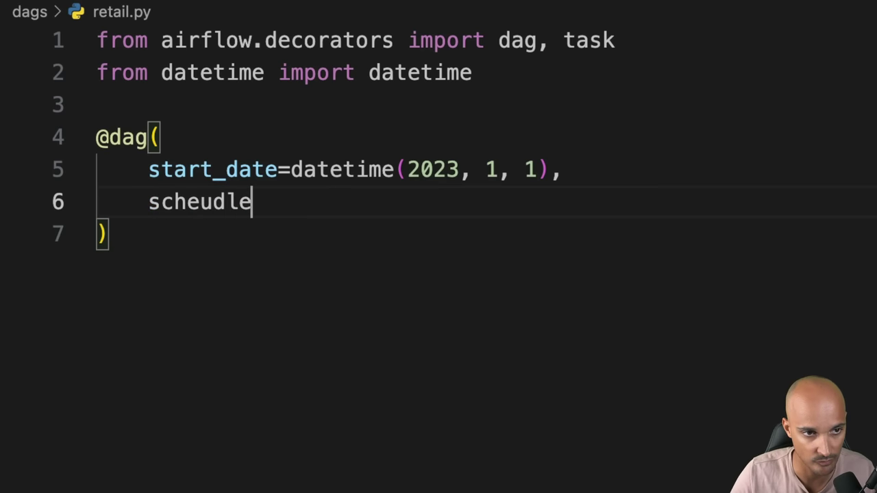
pyautogui.press('BackSpace')
pyautogui.press('BackSpace')
pyautogui.press('BackSpace')
pyautogui.press('BackSpace')
pyautogui.write('dule=')
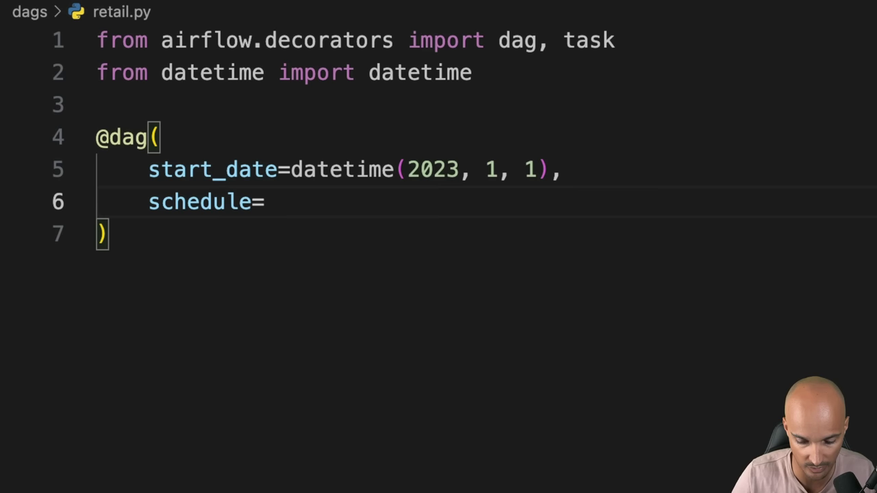
pyautogui.write('None,')
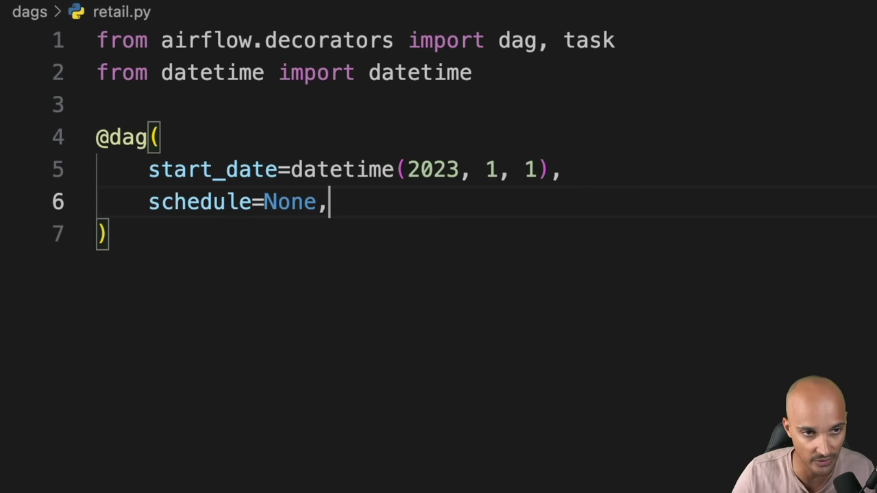
pyautogui.press('Return')
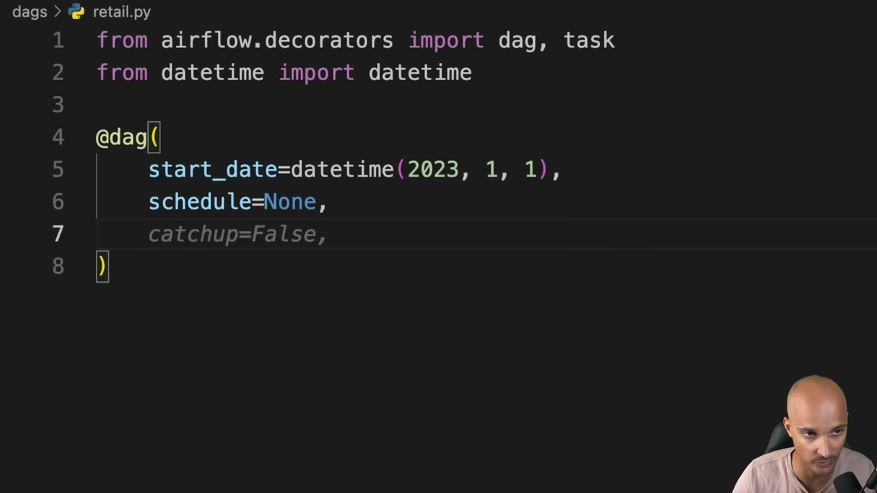
pyautogui.press('Tab')
pyautogui.press('Return')
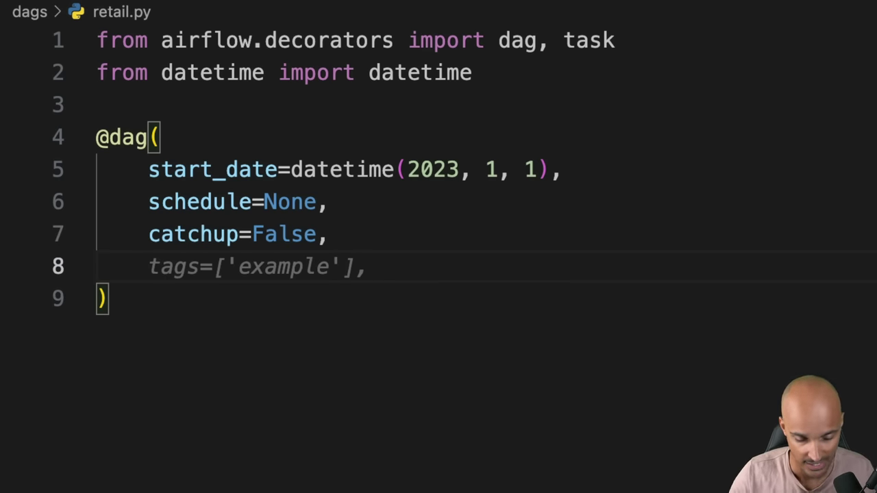
# - Add tags=['retail'] as the last decorator argument
pyautogui.press('Tab')
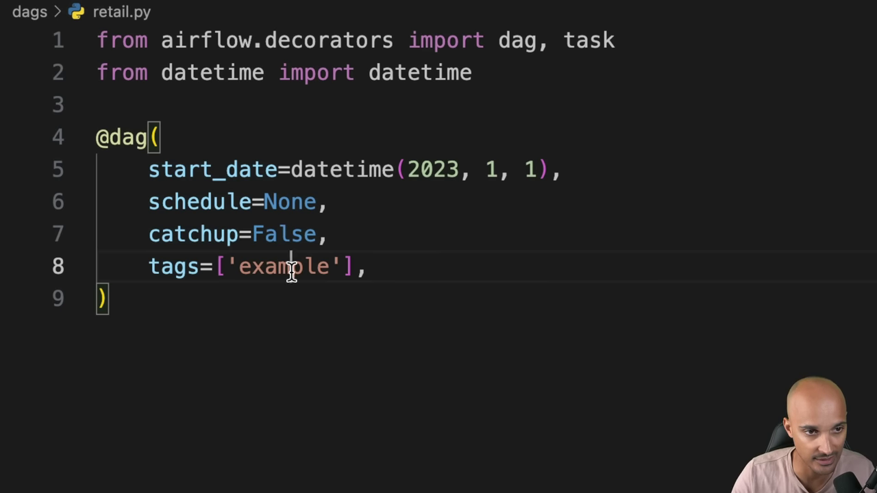
pyautogui.doubleClick(290, 268)
pyautogui.write('reati')
pyautogui.press('BackSpace')
pyautogui.press('BackSpace')
pyautogui.press('BackSpace')
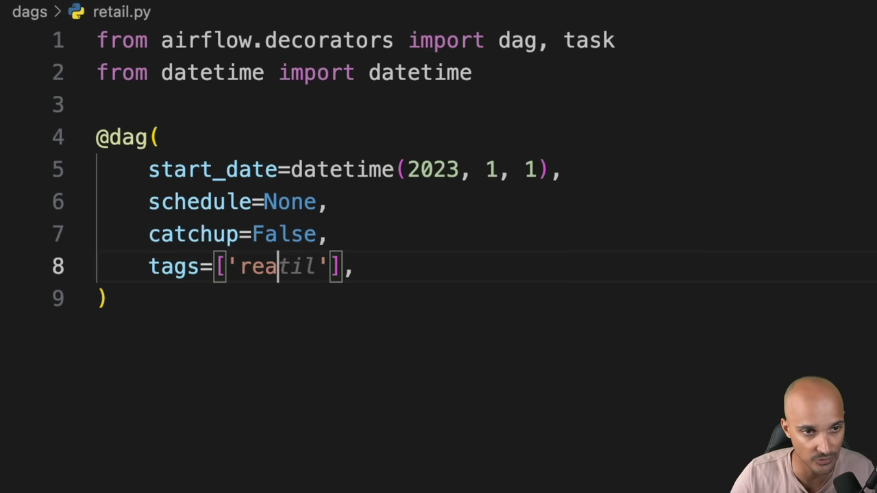
pyautogui.write('tail')
pyautogui.press('Right')
pyautogui.press('Right')
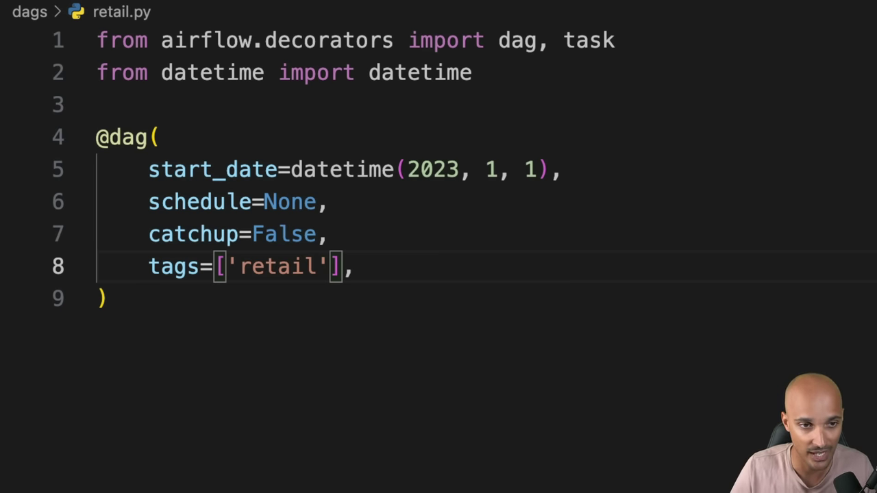
pyautogui.press('Right')
pyautogui.press('Down')
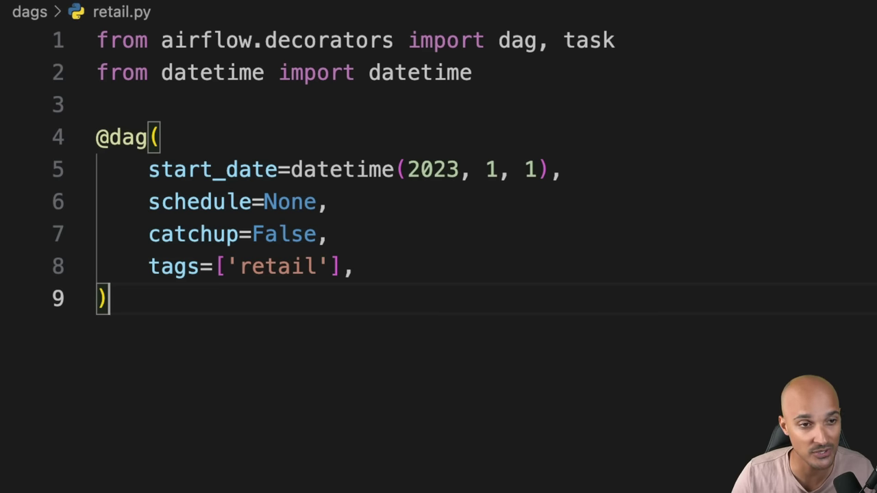
# - Define def retail(): below the decorator
pyautogui.press('Return')
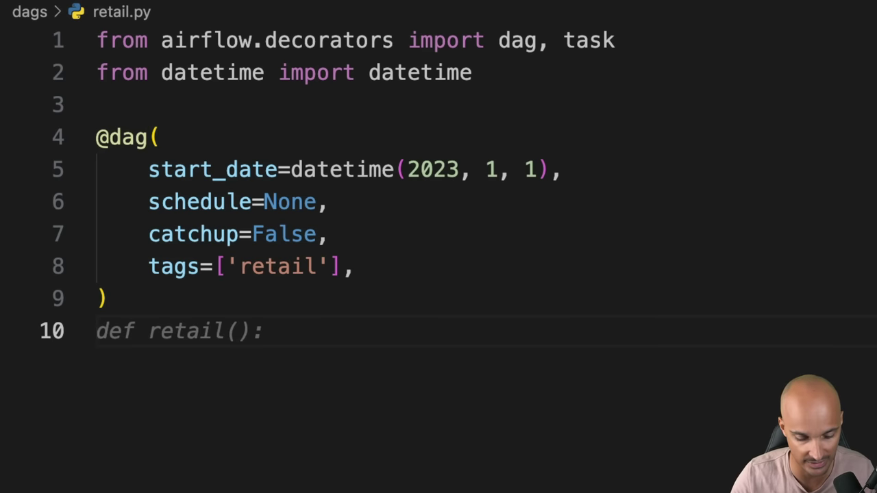
pyautogui.write('def')
pyautogui.press('Tab')
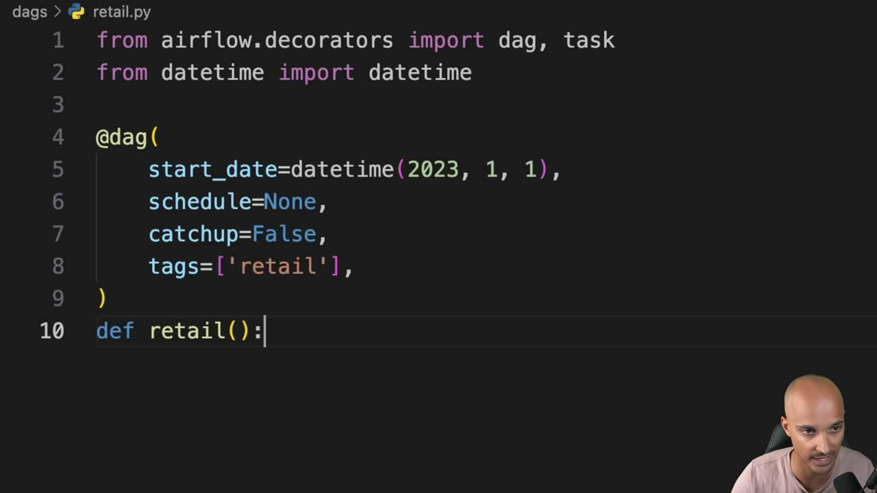
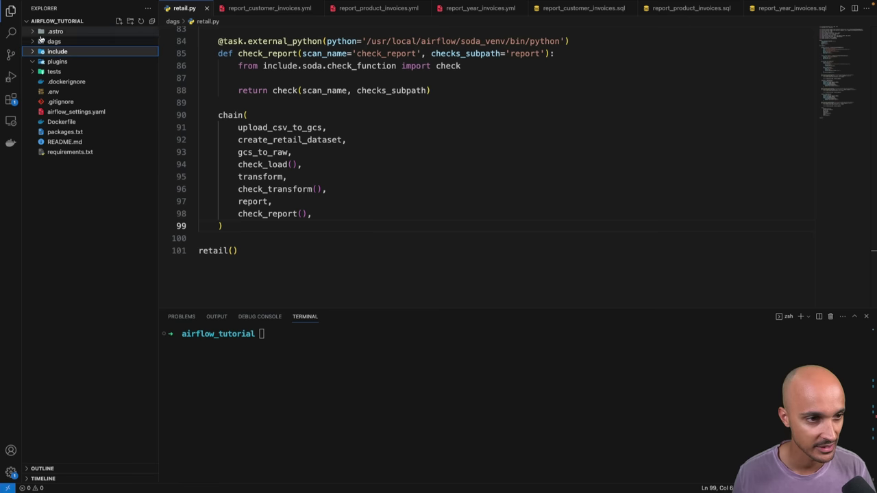
# - Create docker-compose.override.yml at the project root containing the pasted Metabase service YAML
pyautogui.rightClick(87, 198)
pyautogui.click(114, 203)
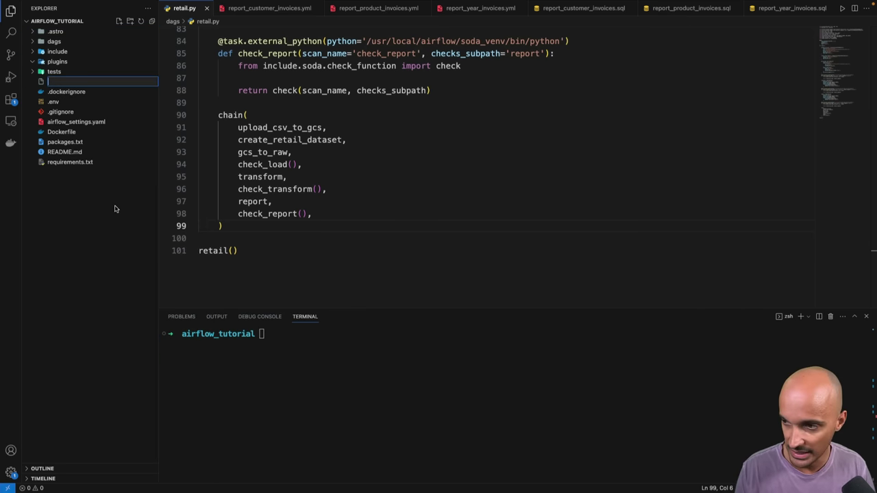
pyautogui.write('doc')
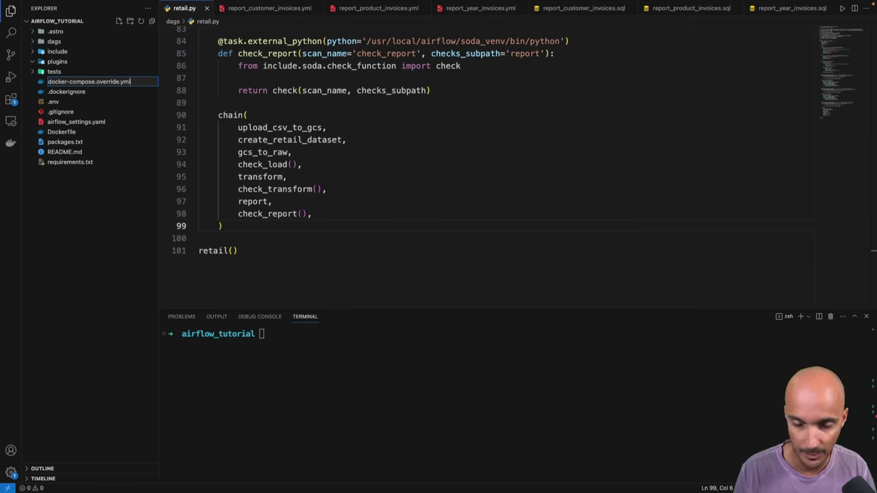
pyautogui.write('ker-compose.override.yml')
pyautogui.press('Return')
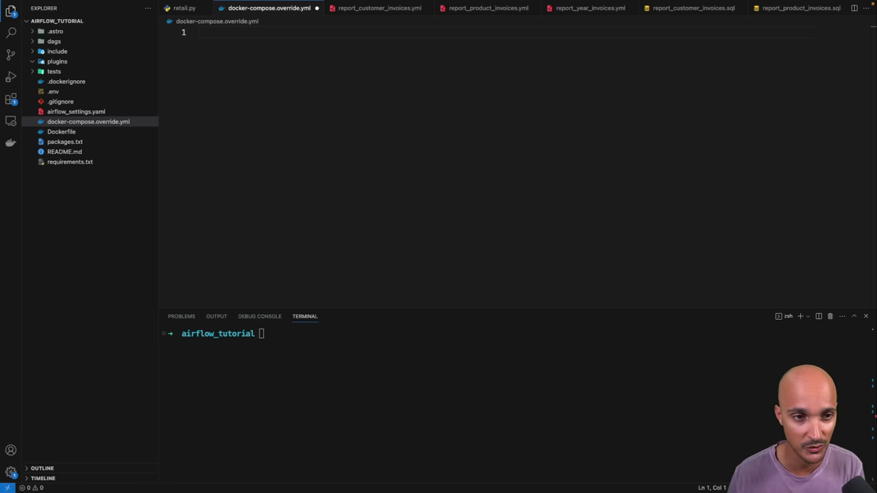
pyautogui.write('version: "3.1" services:   metabase:     image: metabase/metabase:v0.46.6.4     volumes:       - ./include/metabase-data:/metabase-data     environment:       - MB_DB_FILE=/metabase-data/metabase.db     ports:       - 3000:3000     restart: always')
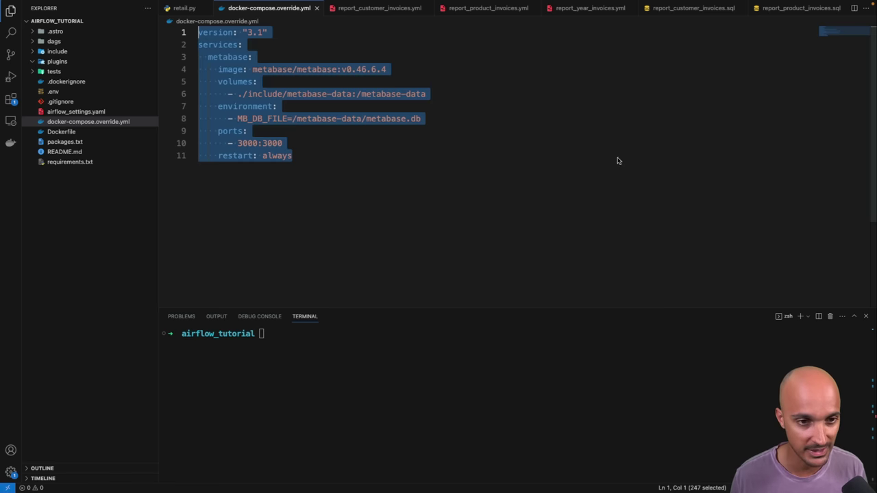
pyautogui.click(399, 133)
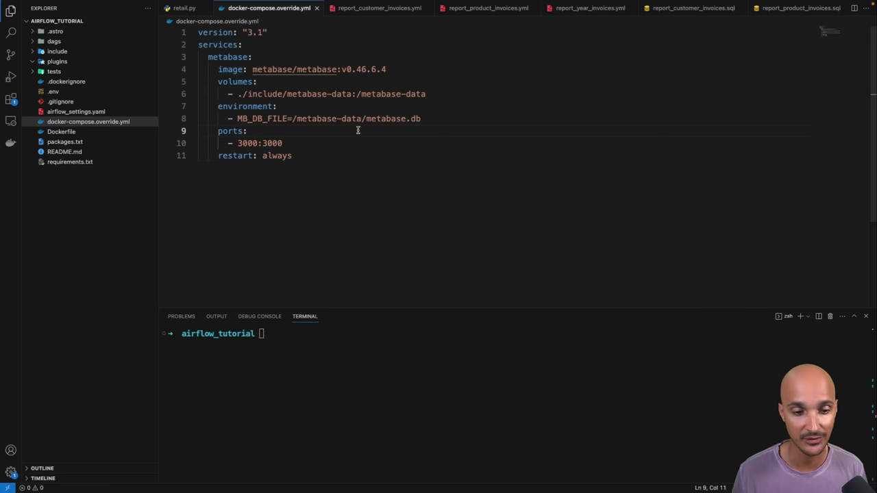
# - Run astro dev ps to confirm the Metabase container is running on port 3000
pyautogui.moveTo(408, 381); pyautogui.dragTo(408, 386)
pyautogui.click(407, 386)
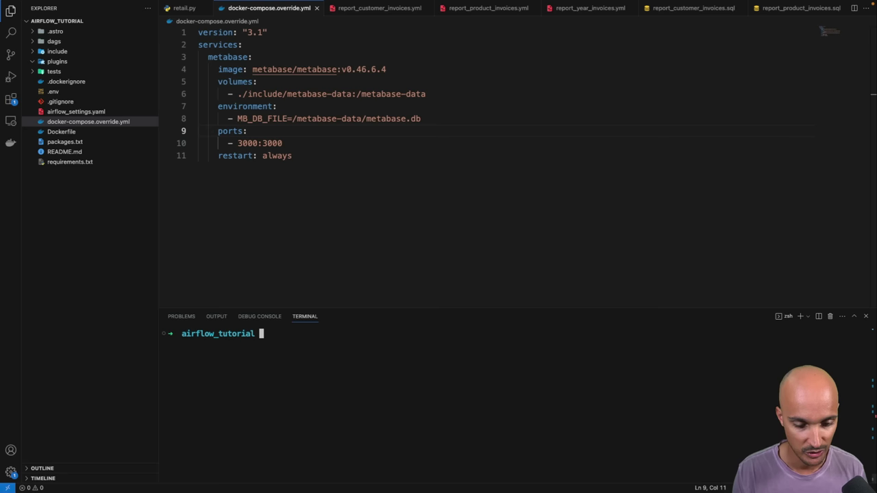
pyautogui.write('astro dev r')
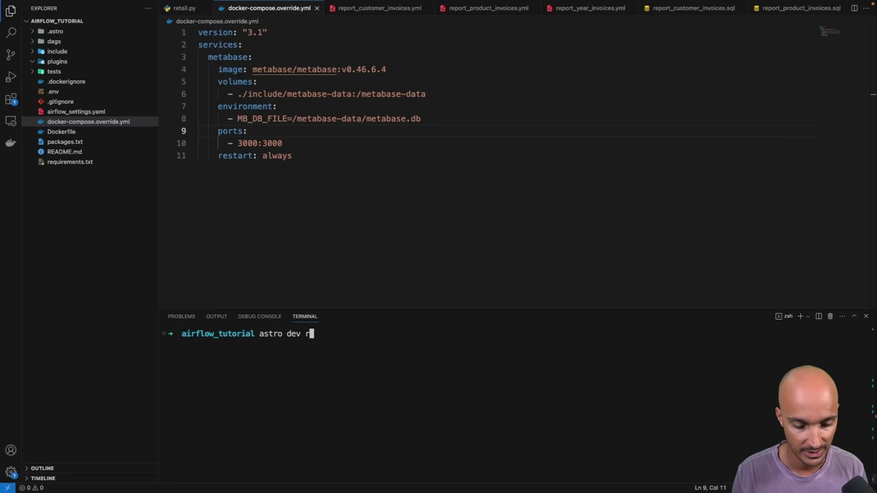
pyautogui.write('estart')
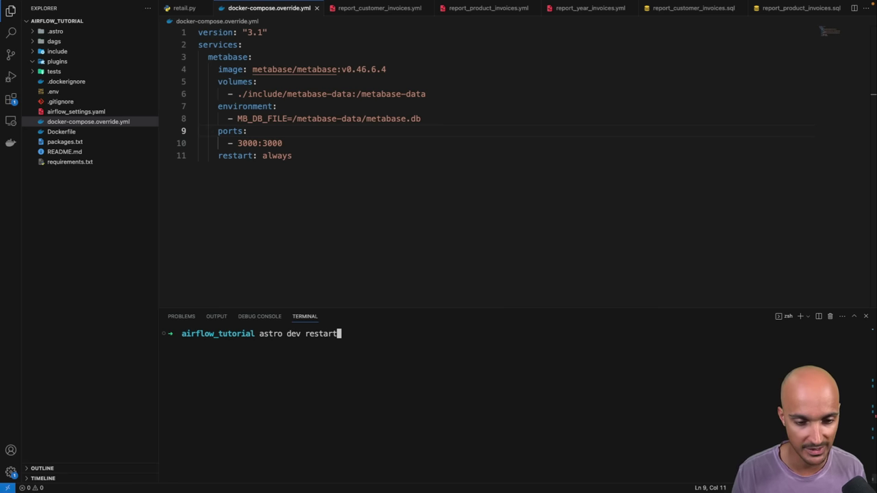
pyautogui.hotkey('ctrl', 'u')
pyautogui.write('astro dev')
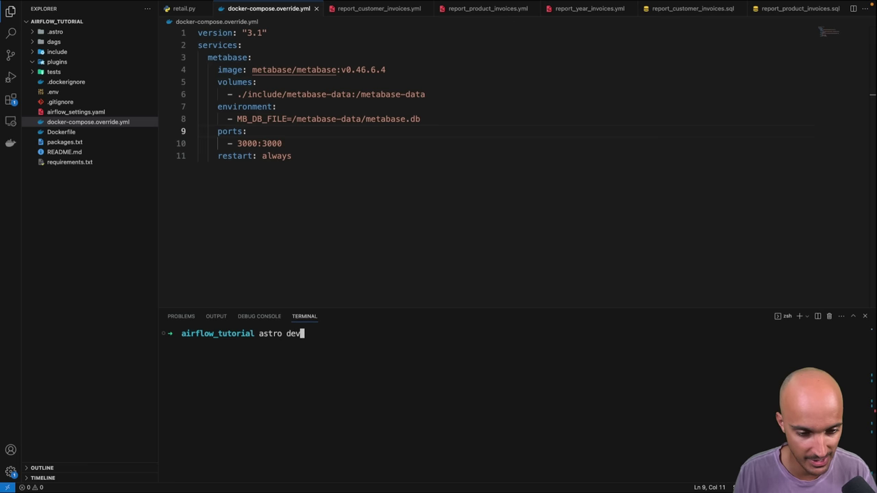
pyautogui.write(' ps')
pyautogui.press('Return')
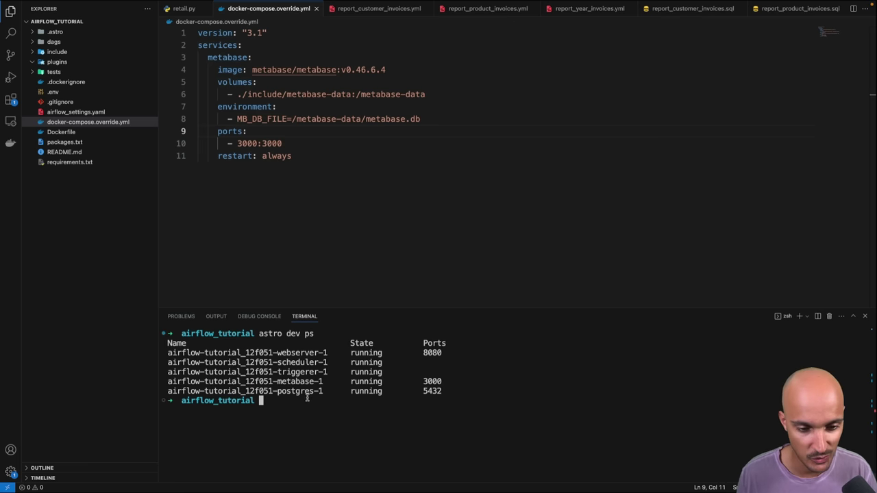
pyautogui.doubleClick(302, 382)
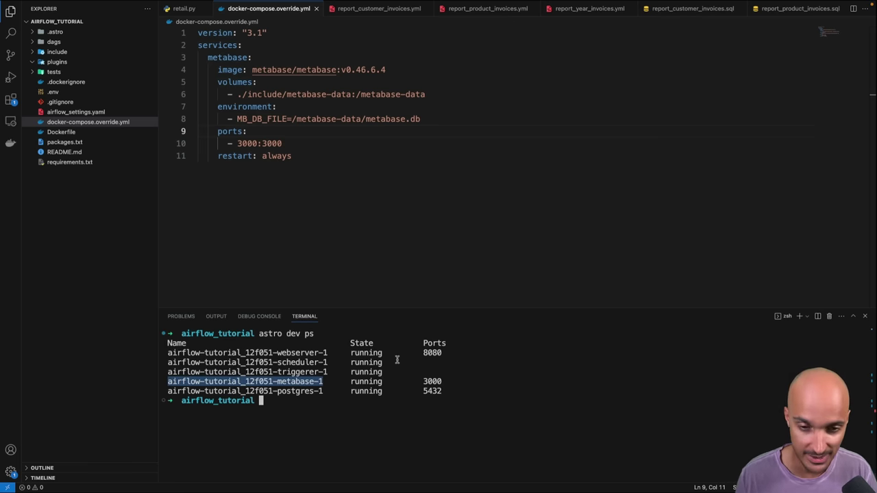
pyautogui.press('super+Tab')
# - Load Metabase at localhost:3000 and begin setup with English as the language
pyautogui.click(829, 13)
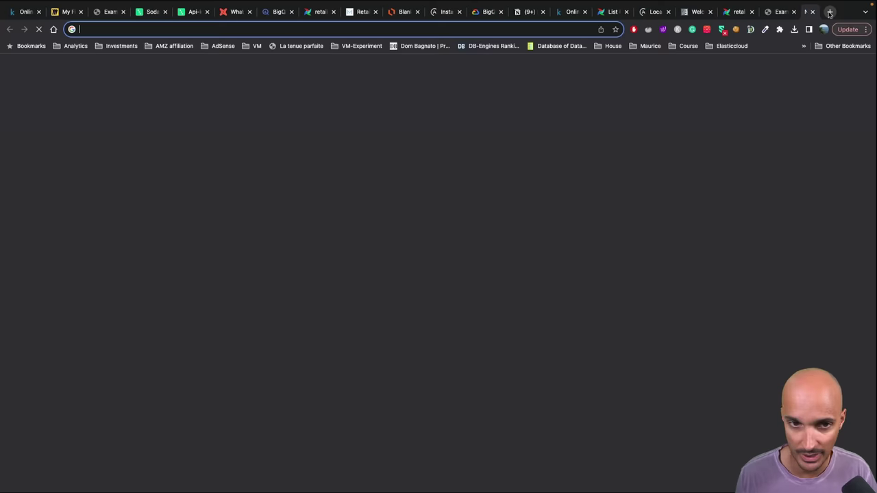
pyautogui.write('localhost:3000')
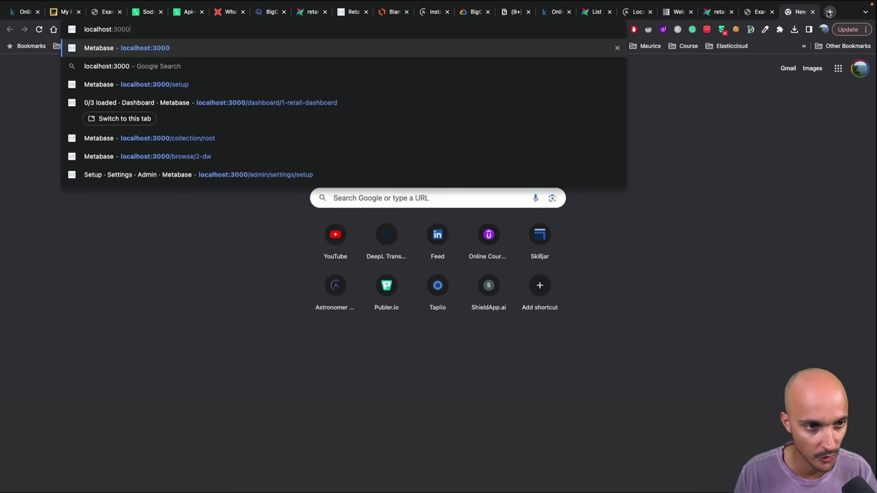
pyautogui.press('Return')
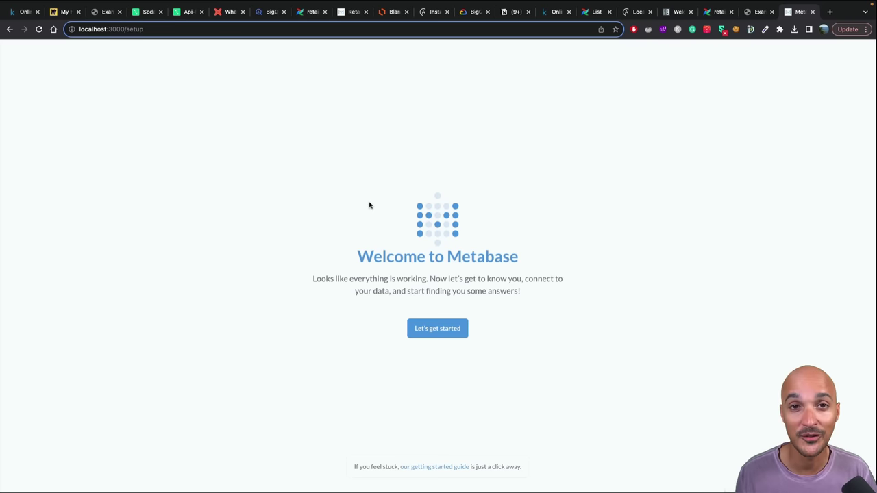
pyautogui.click(452, 329)
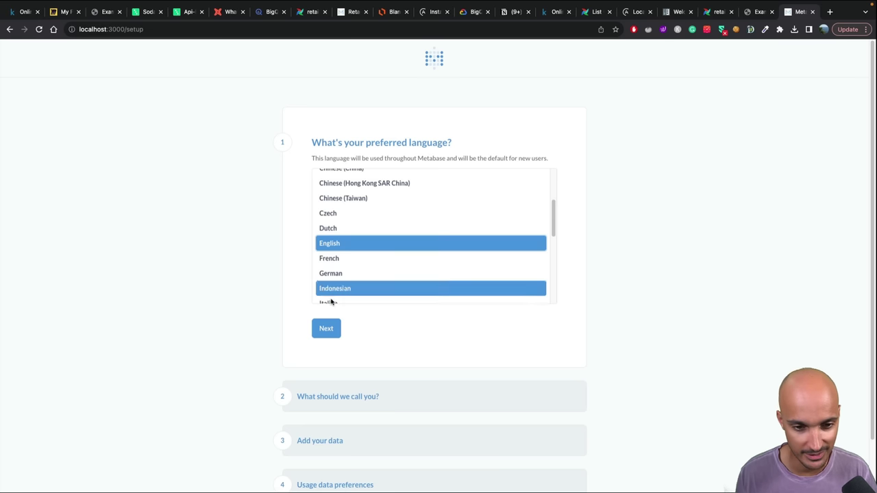
pyautogui.click(326, 329)
# - Fill in the admin's first and last name, e-mail, company name and password, then submit
pyautogui.write('Mar')
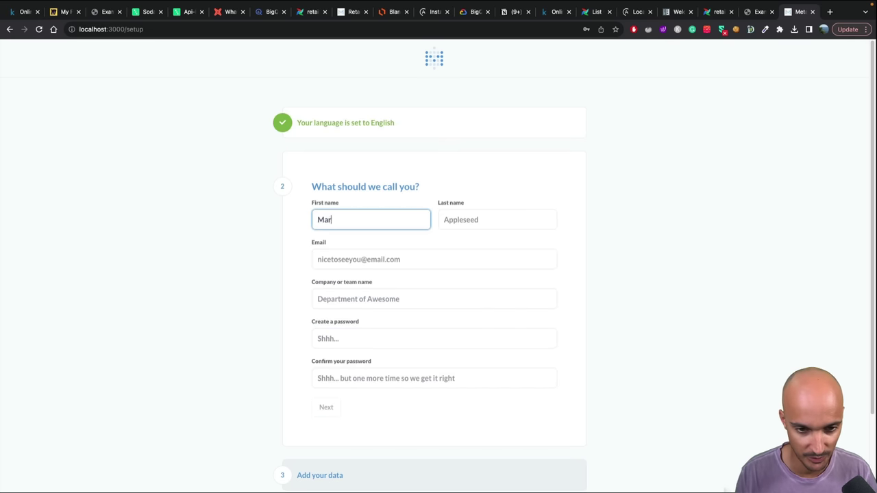
pyautogui.write('c')
pyautogui.press('Tab')
pyautogui.write('Lamb')
pyautogui.press('Tab')
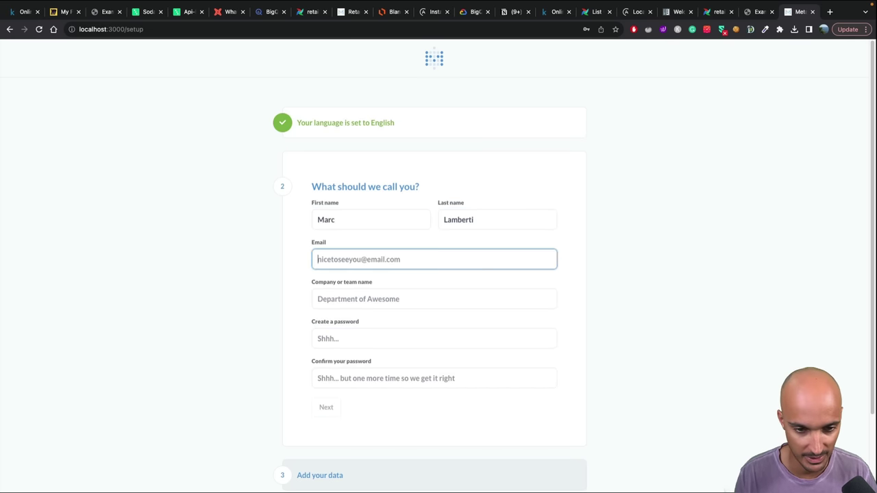
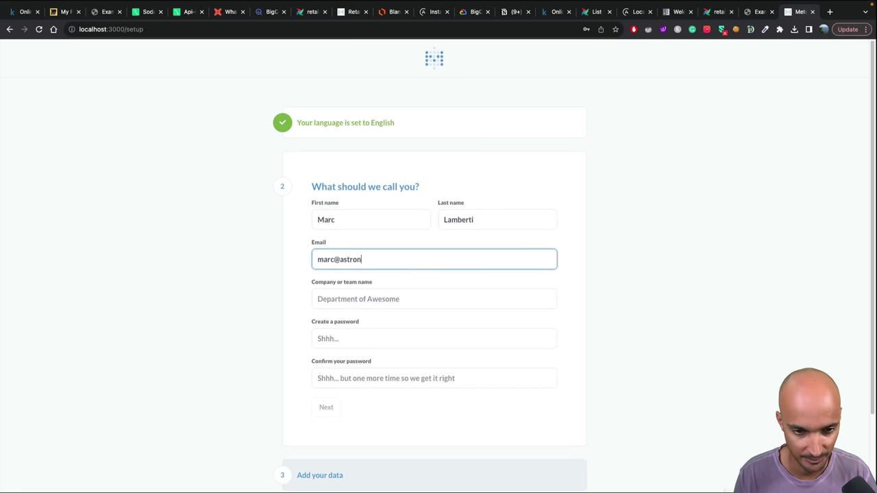
pyautogui.press('Tab')
pyautogui.write('ddd')
pyautogui.press('Tab')
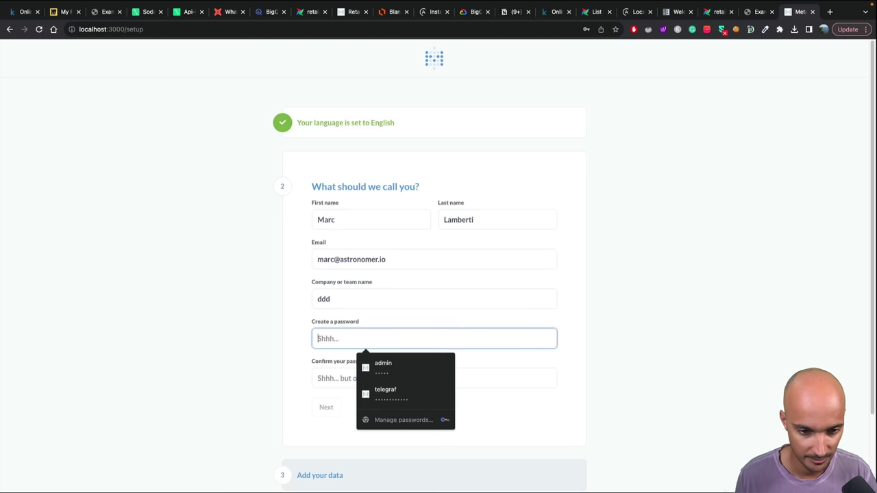
pyautogui.write('************')
pyautogui.press('Tab')
pyautogui.write('************')
pyautogui.click(326, 385)
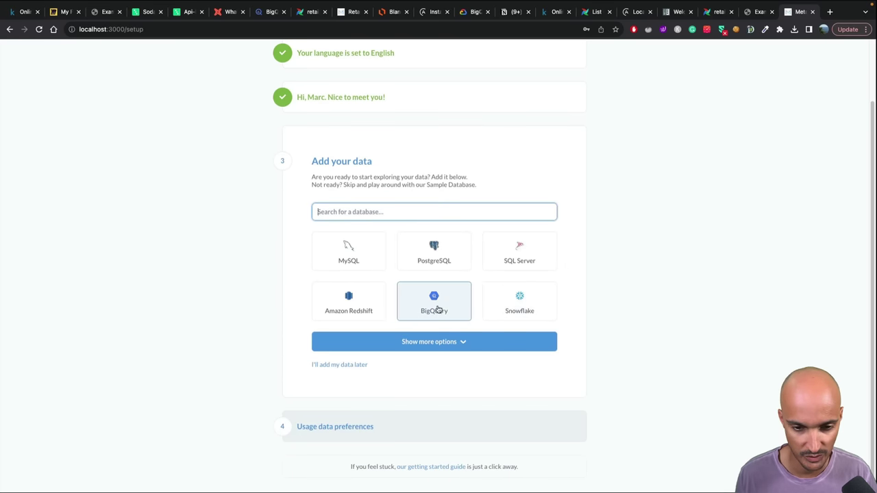
# - Add a BigQuery connection named DW with project ID airflow-tutorial-394608 copied from the console
pyautogui.click(437, 311)
pyautogui.click(322, 253)
pyautogui.write('DW')
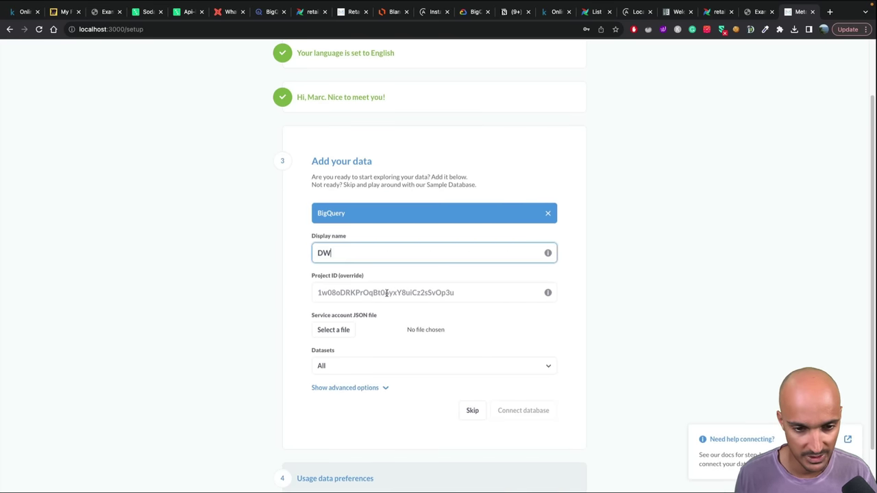
pyautogui.click(371, 293)
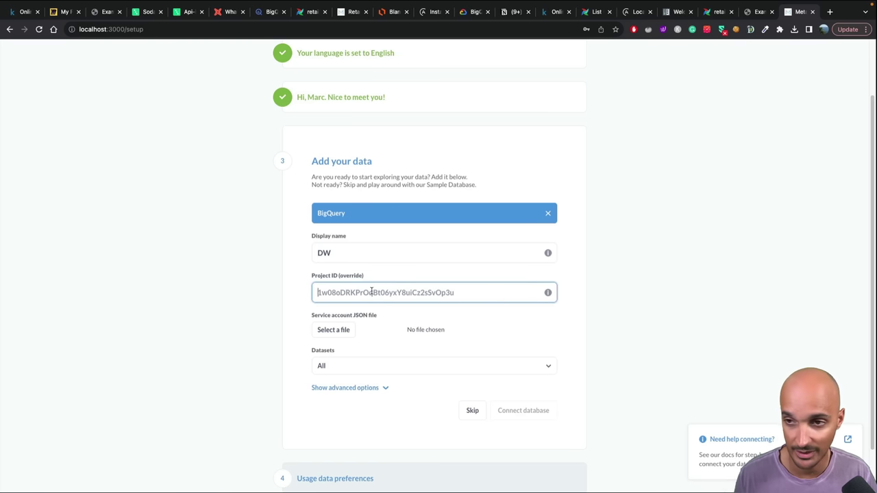
pyautogui.click(273, 12)
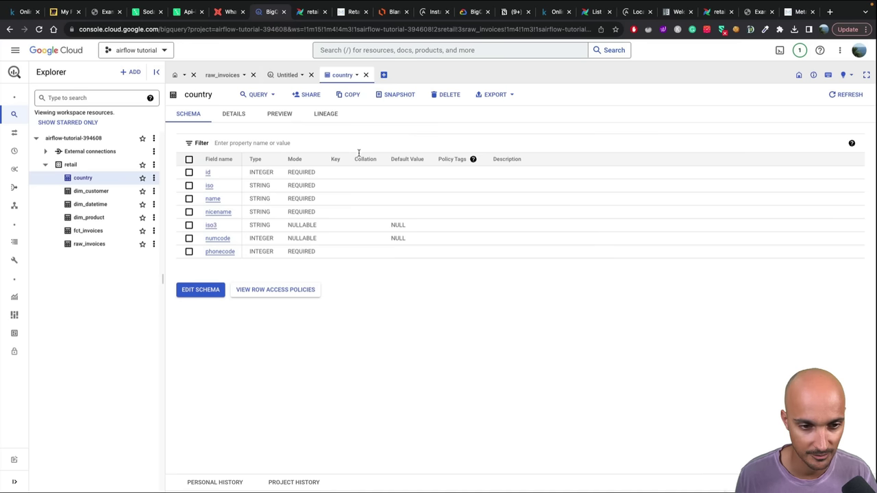
pyautogui.click(136, 50)
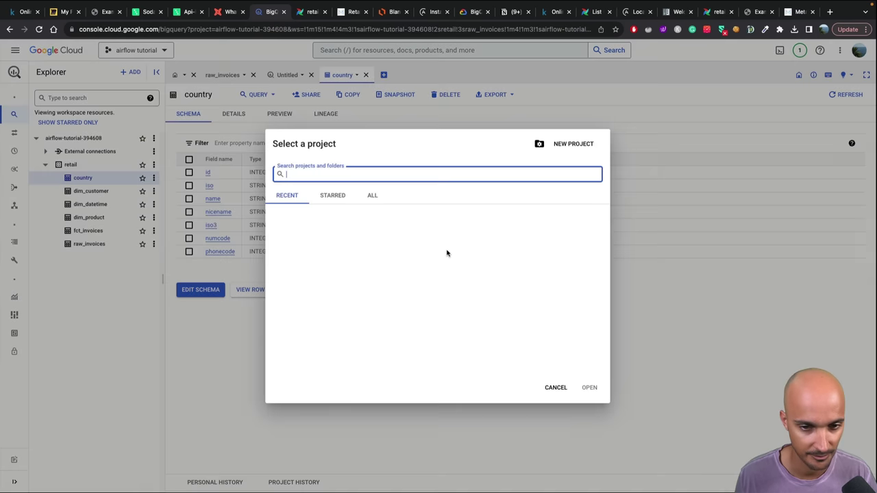
pyautogui.moveTo(514, 224); pyautogui.dragTo(451, 224)
pyautogui.press('super+c')
pyautogui.click(797, 11)
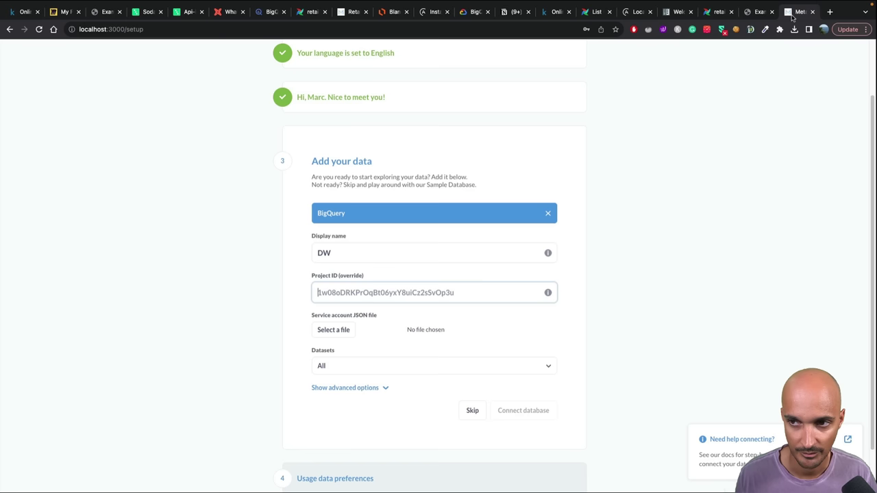
pyautogui.press('super+a')
pyautogui.press('super+v')
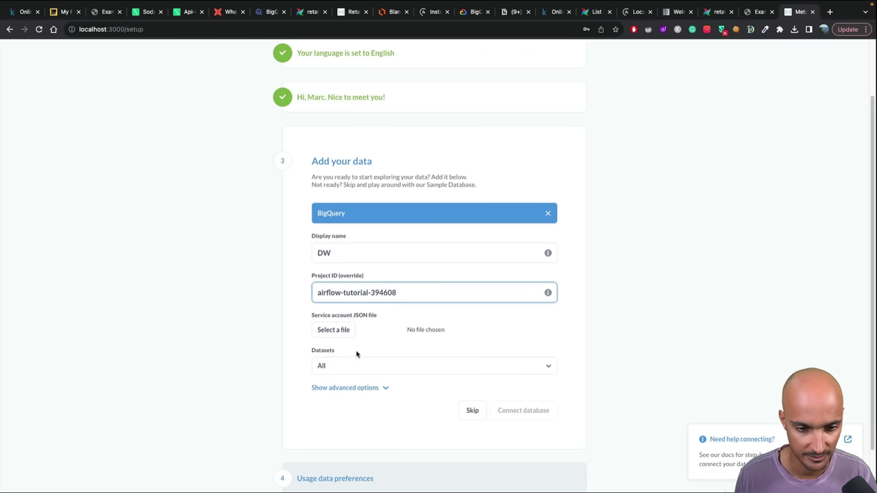
# - Upload include/gcp/service_account.json as the credentials and connect the DW database
pyautogui.scroll(-1, 340, 287)
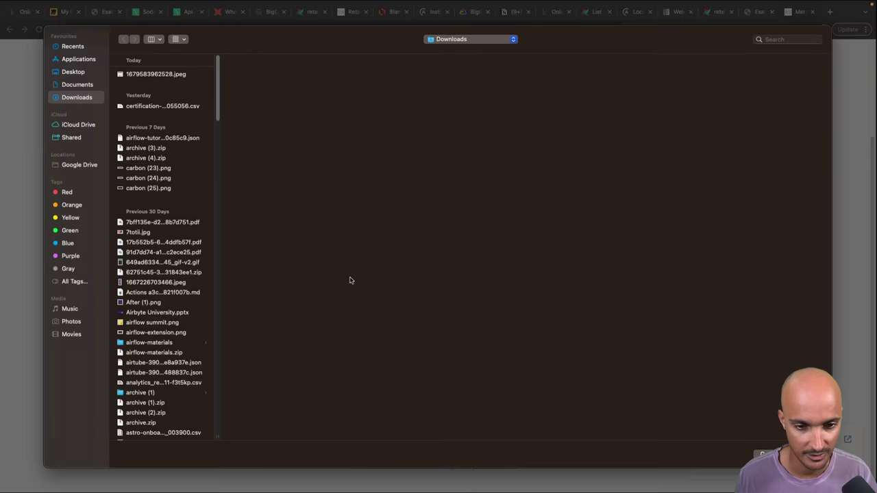
pyautogui.click(349, 281)
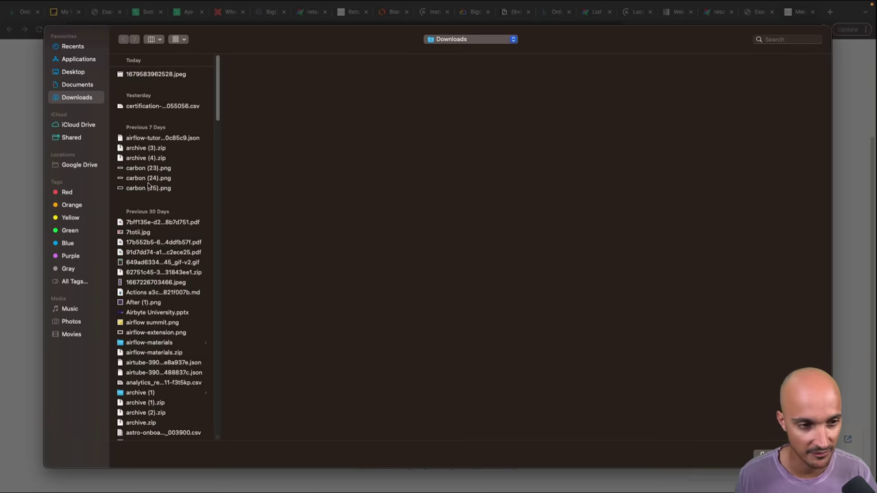
pyautogui.click(77, 85)
pyautogui.click(166, 75)
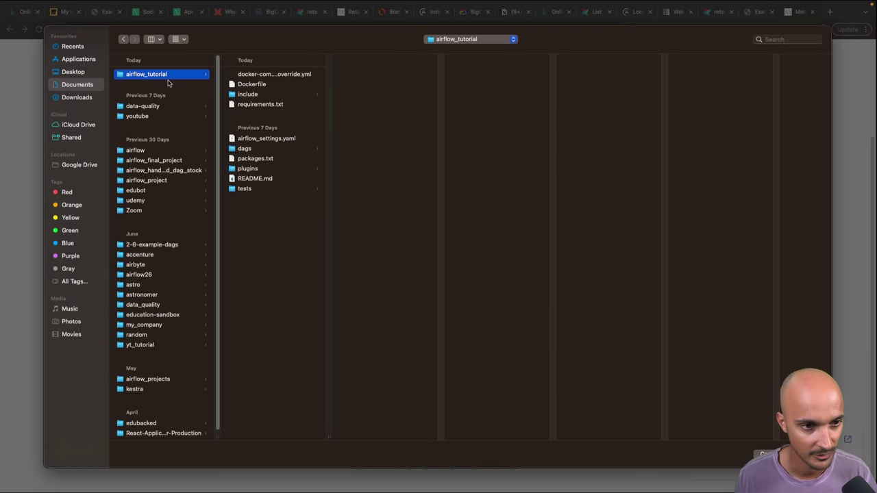
pyautogui.click(274, 94)
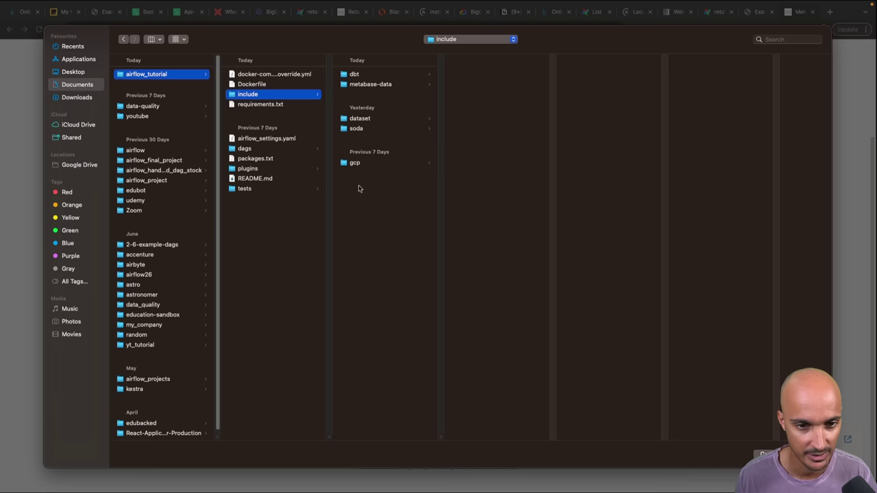
pyautogui.click(364, 164)
pyautogui.doubleClick(490, 75)
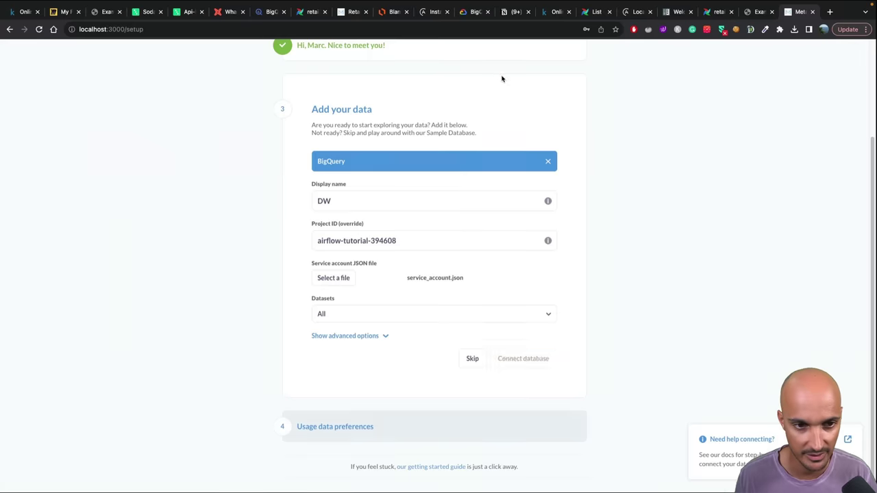
pyautogui.click(542, 362)
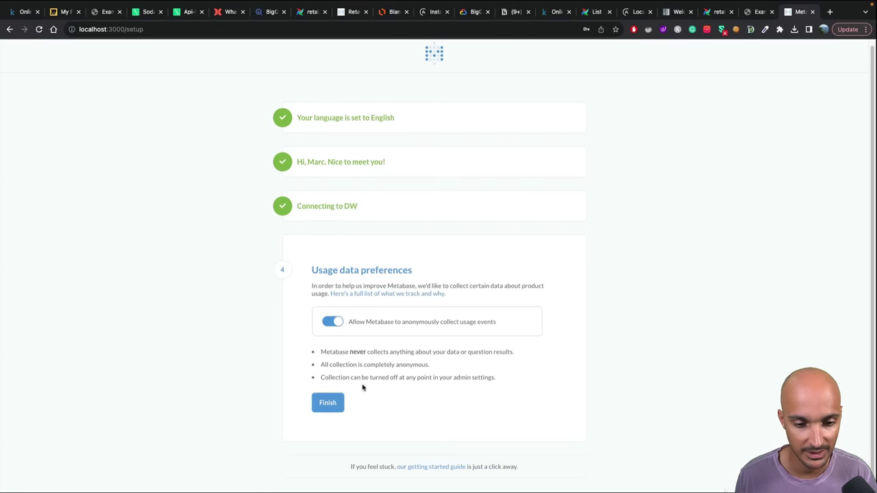
# - Finish setup, then start a new question and browse DW's tables without choosing one
pyautogui.click(336, 404)
pyautogui.click(458, 437)
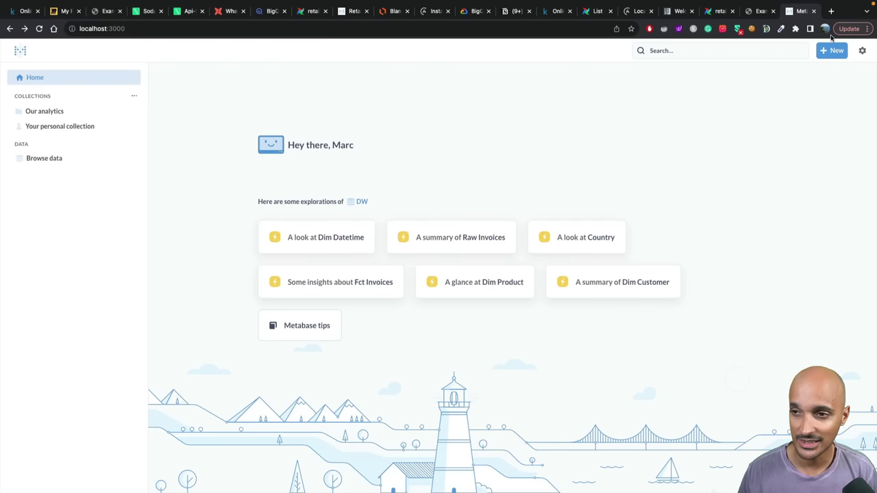
pyautogui.click(831, 50)
pyautogui.click(820, 80)
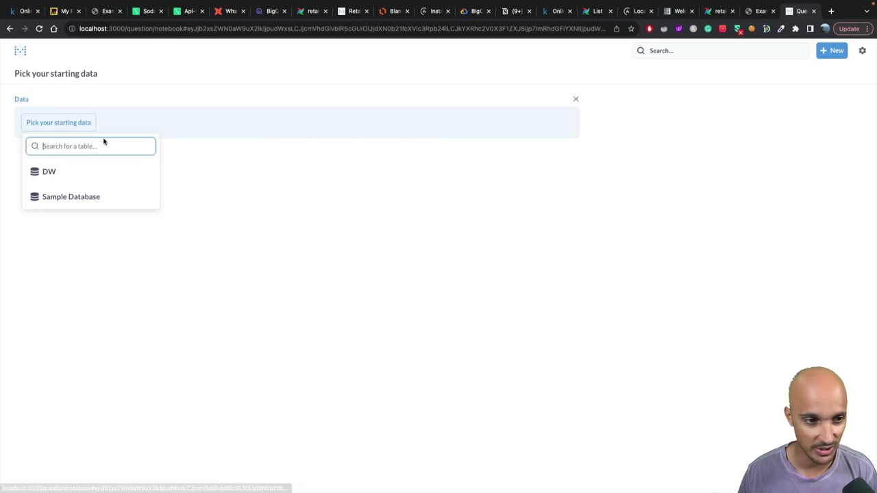
pyautogui.click(56, 174)
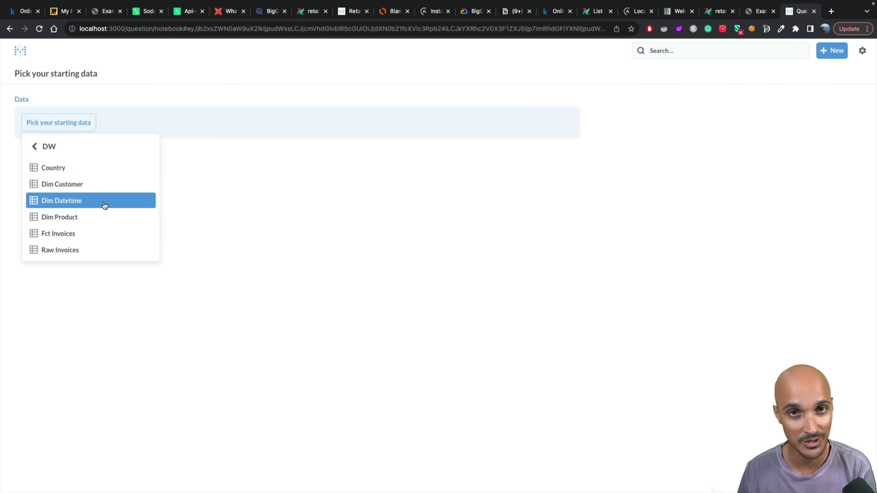
pyautogui.click(335, 207)
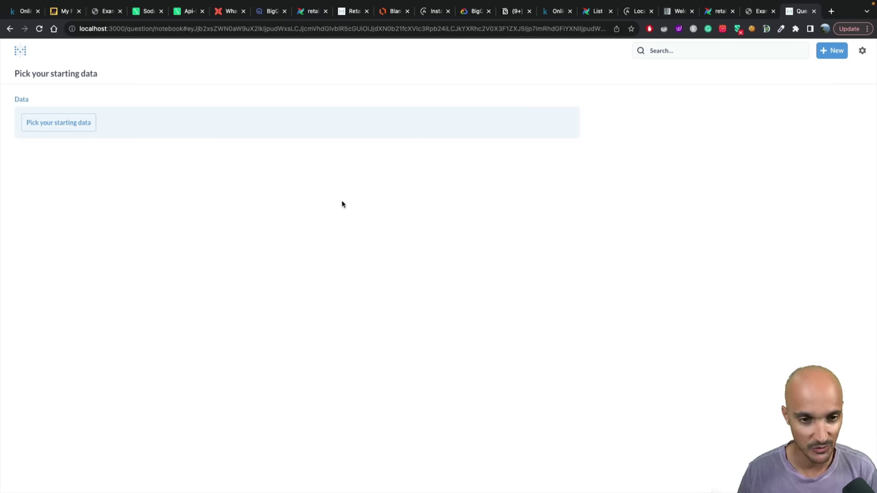
pyautogui.press('super+Tab')
pyautogui.click(410, 372)
# - Open a scheduler container shell with astro dev bash and activate dbt_venv
pyautogui.write('as')
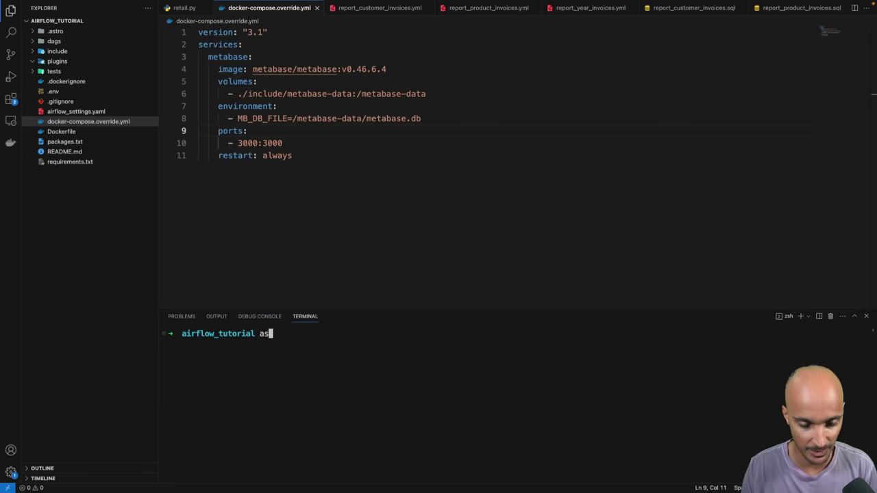
pyautogui.write('tro dev bash')
pyautogui.press('Return')
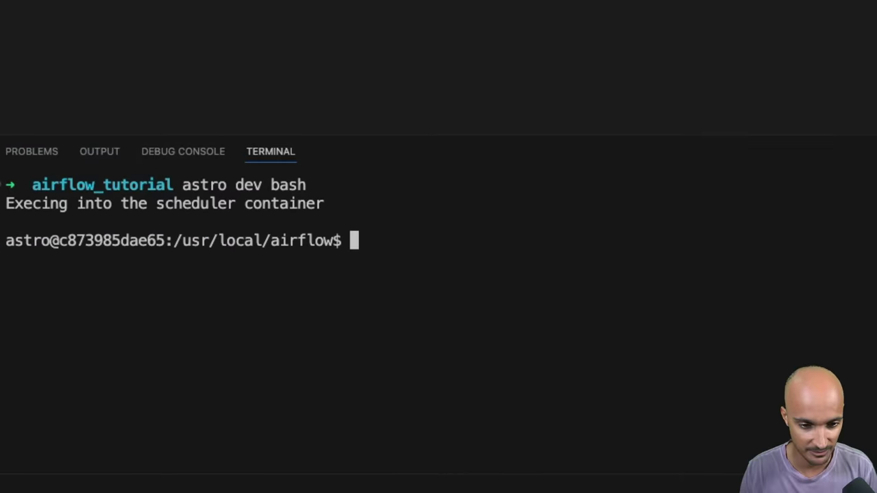
pyautogui.hotkey('ctrl', 'l')
pyautogui.write('source dbt_venv/')
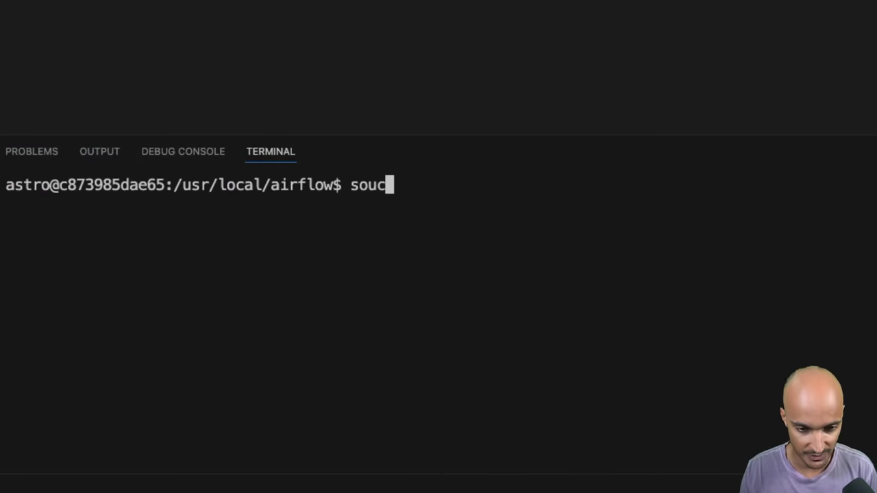
pyautogui.write('bin/activate')
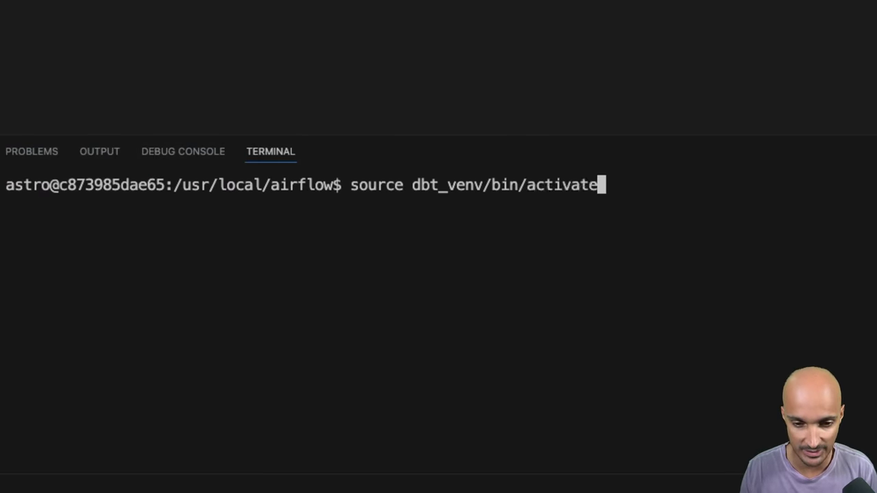
pyautogui.press('Return')
# - Move into include/dbt/ and install the dbt package dependencies with dbt deps
pyautogui.hotkey('ctrl', 'l')
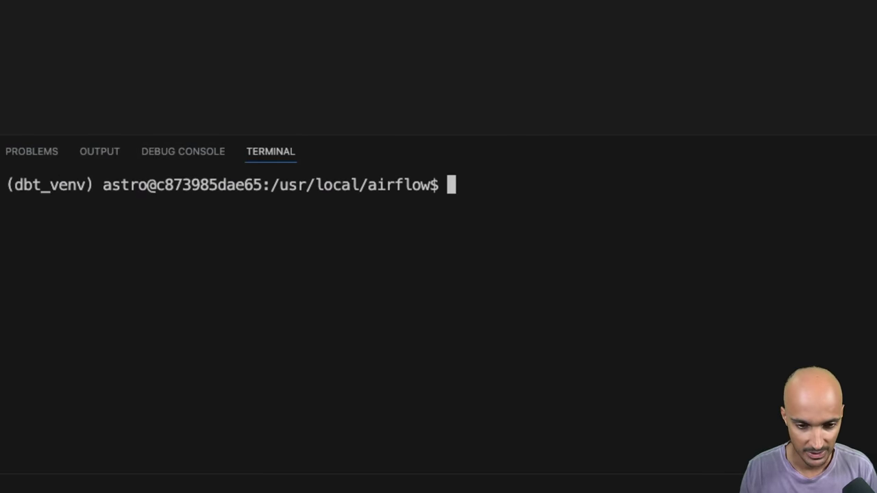
pyautogui.write('cd include/dbt/')
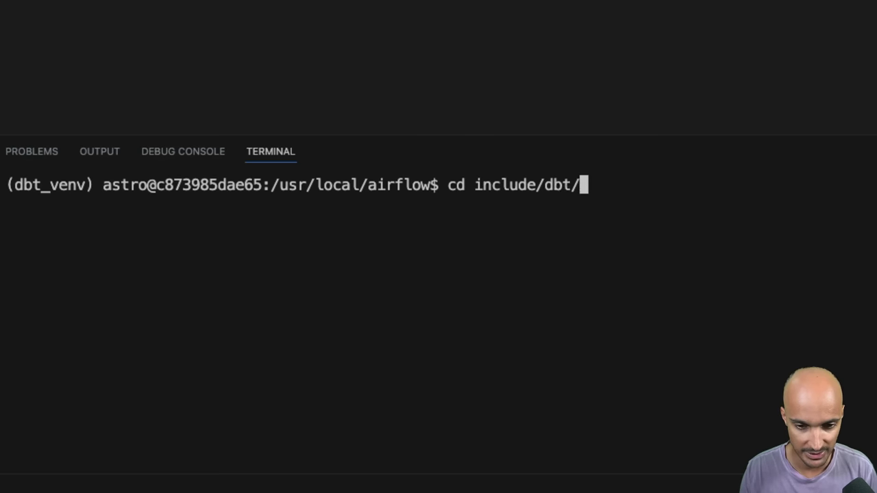
pyautogui.press('Return')
pyautogui.hotkey('ctrl', 'l')
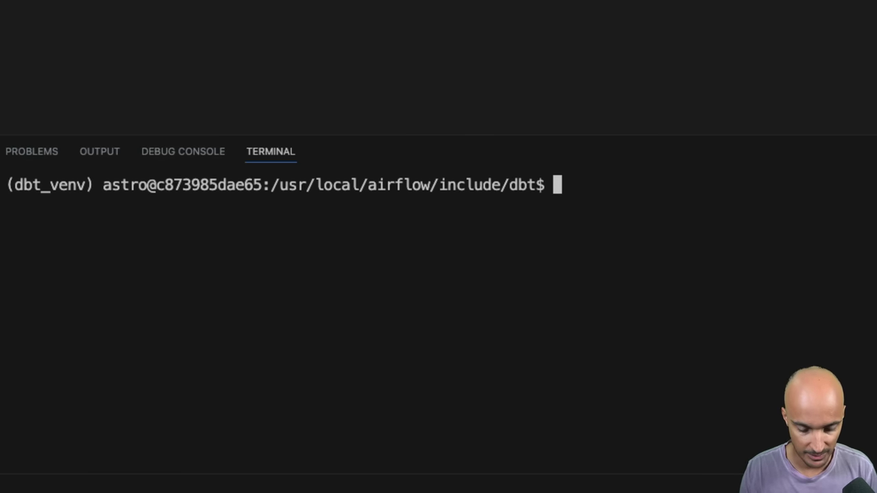
pyautogui.write('dbt deps')
pyautogui.press('Return')
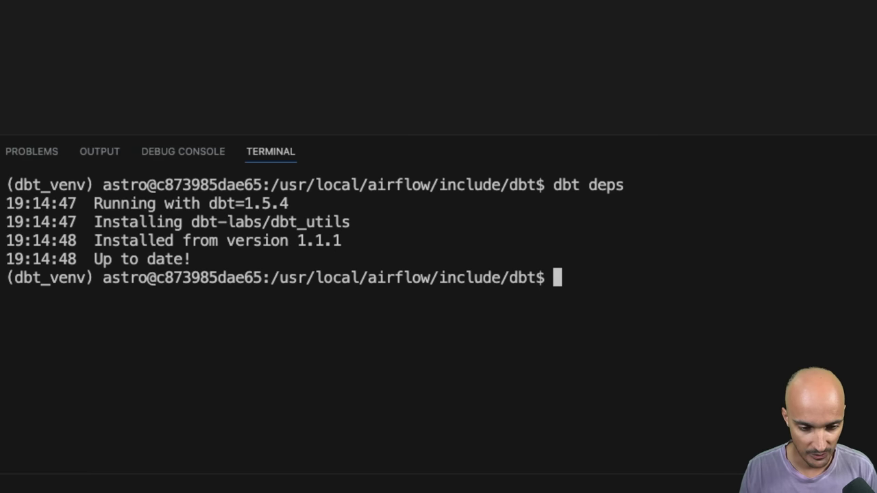
# - Run dbt run --select path:models/report --profiles-dir /usr/local/airflow/include/dbt/
pyautogui.hotkey('ctrl', 'l')
pyautogui.write('dbt ru')
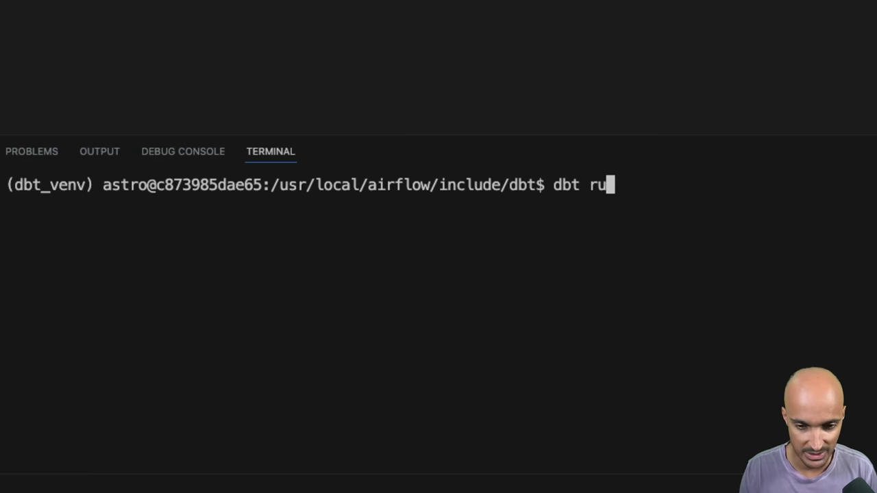
pyautogui.write('n --')
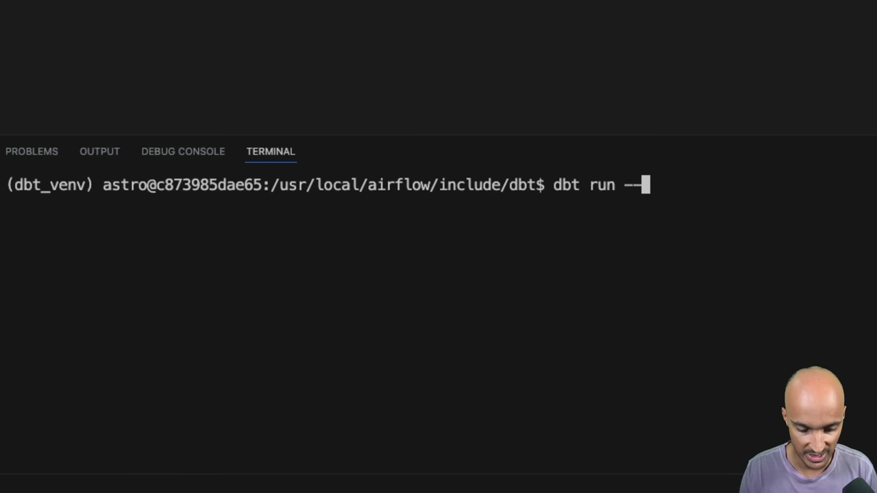
pyautogui.write('select path')
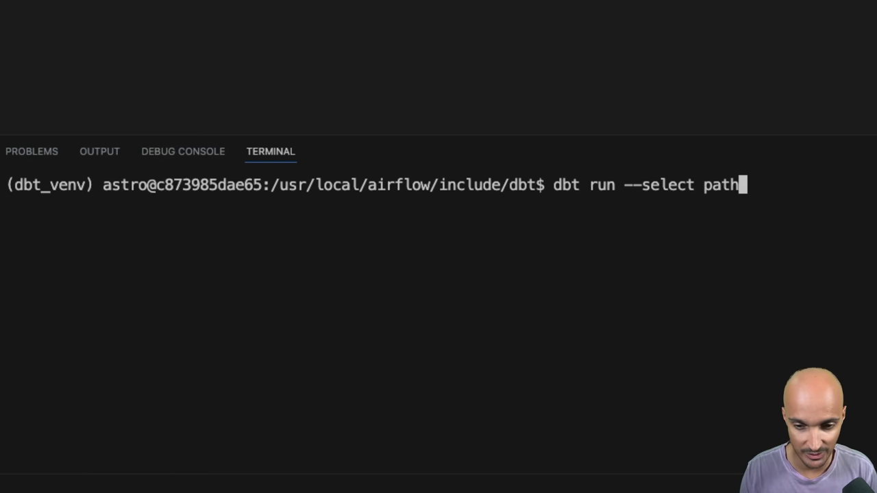
pyautogui.write('s')
pyautogui.press('BackSpace')
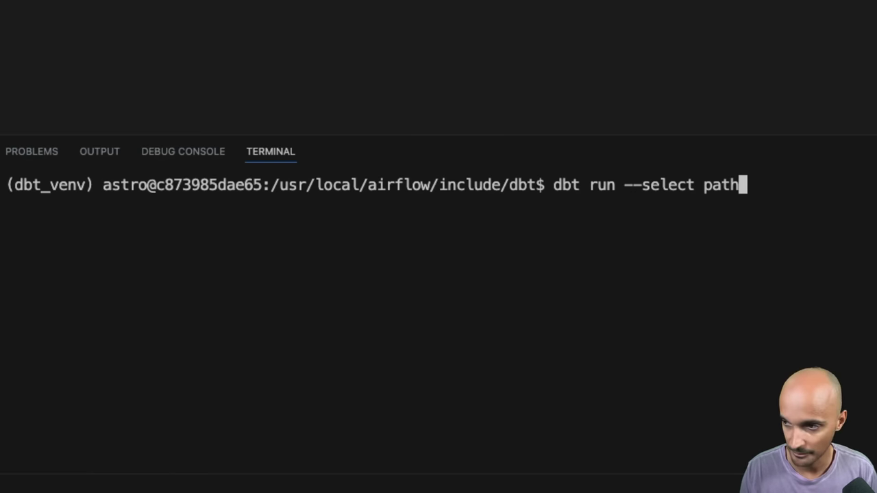
pyautogui.write(':')
pyautogui.write('mo')
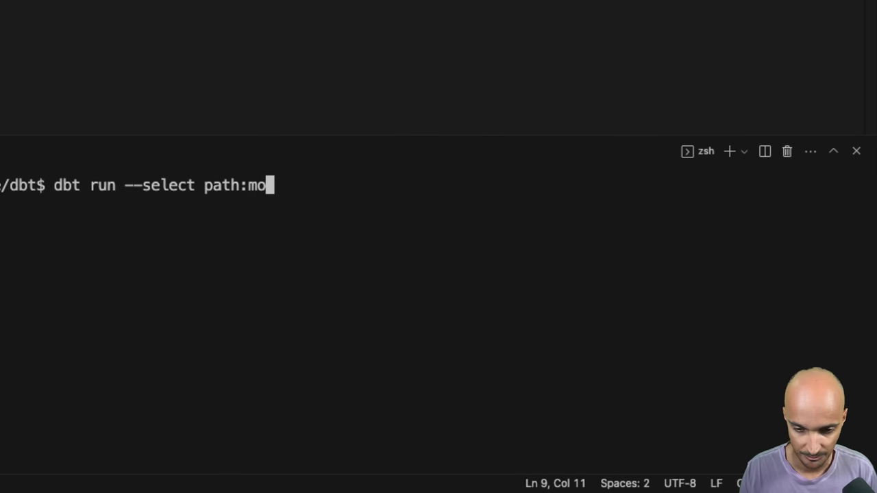
pyautogui.write('dels/report ')
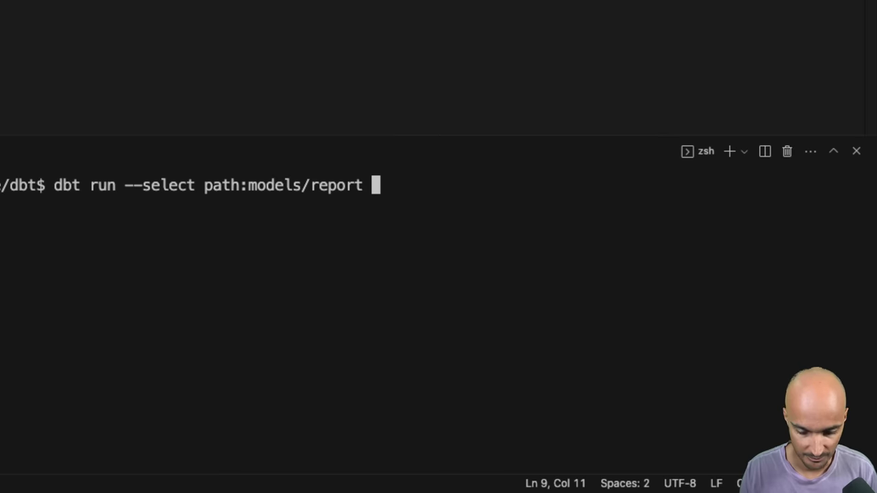
pyautogui.write('--profiles-fir')
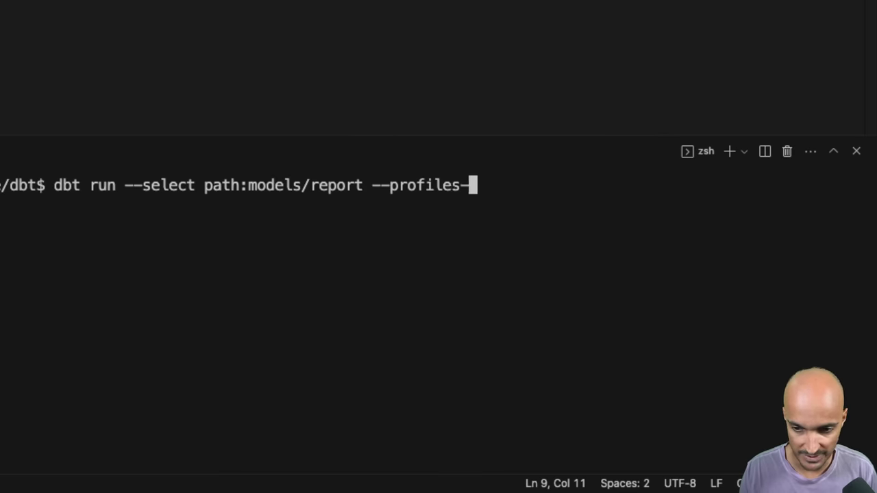
pyautogui.press('BackSpace')
pyautogui.press('BackSpace')
pyautogui.press('BackSpace')
pyautogui.write('dir /')
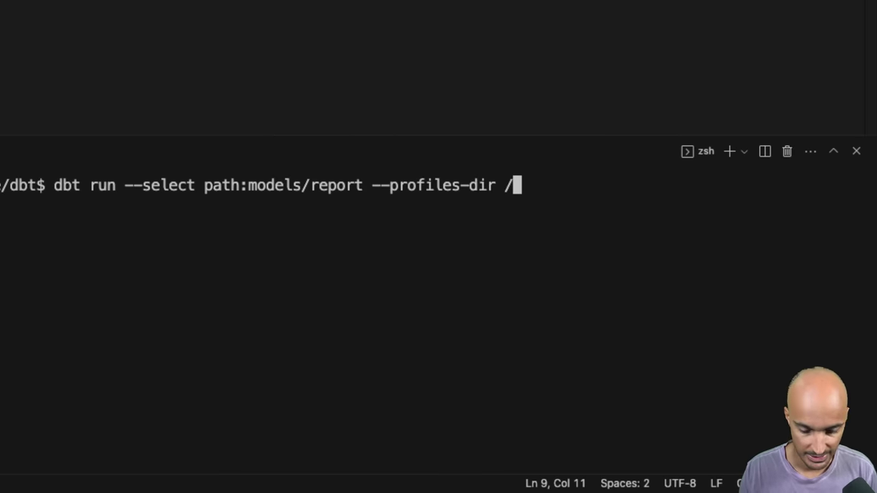
pyautogui.write('usr/local/ai')
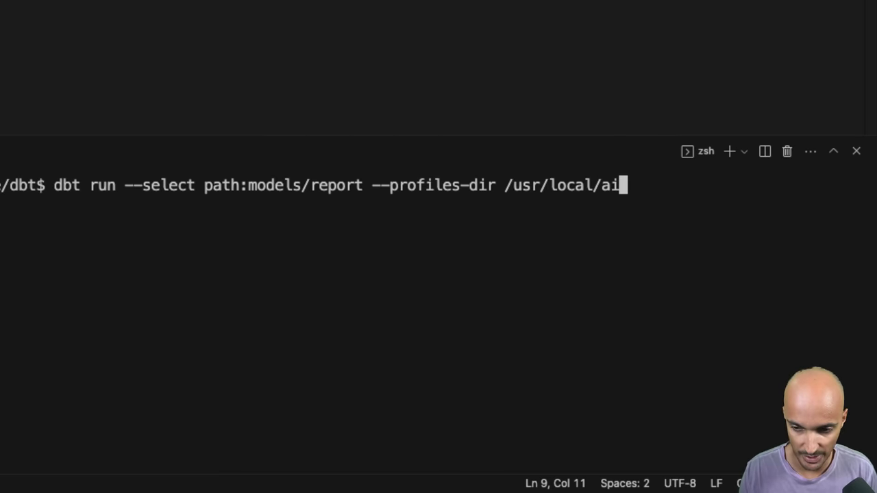
pyautogui.write('rflow/include/dbt/')
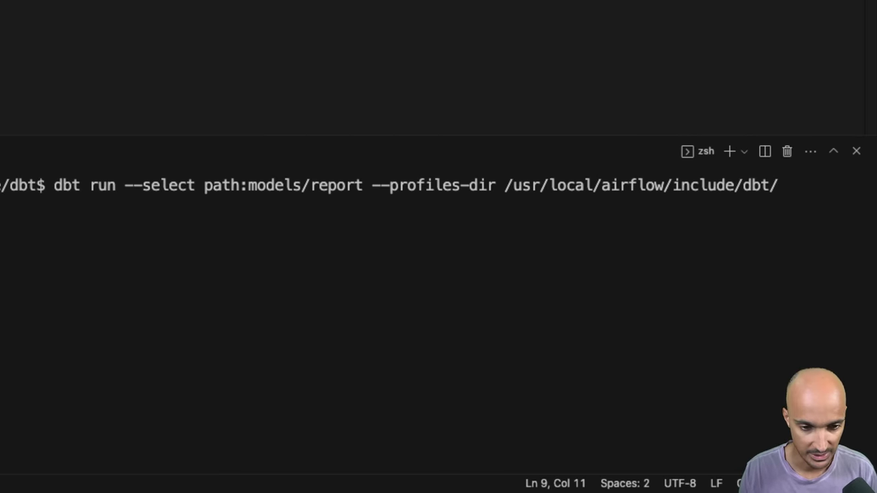
pyautogui.press('Return')
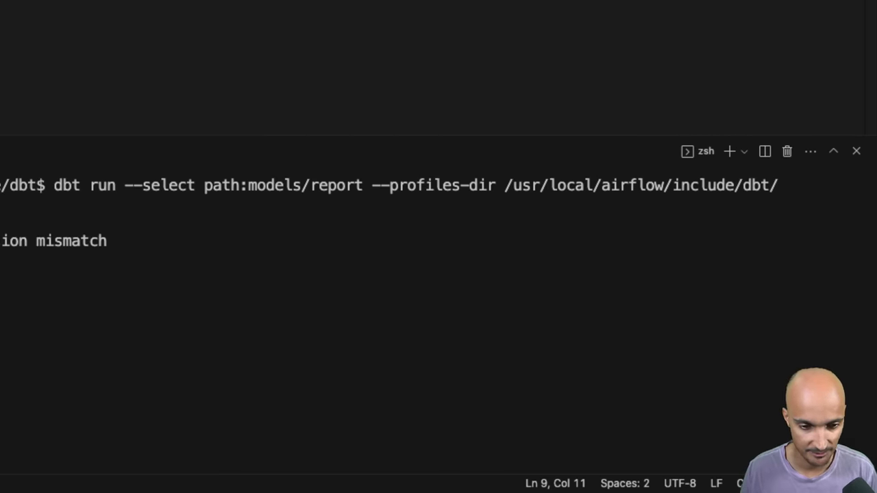
# - Verify report_customer, report_product and report_year invoices were created and the run completed successfully
pyautogui.tripleClick(448, 335)
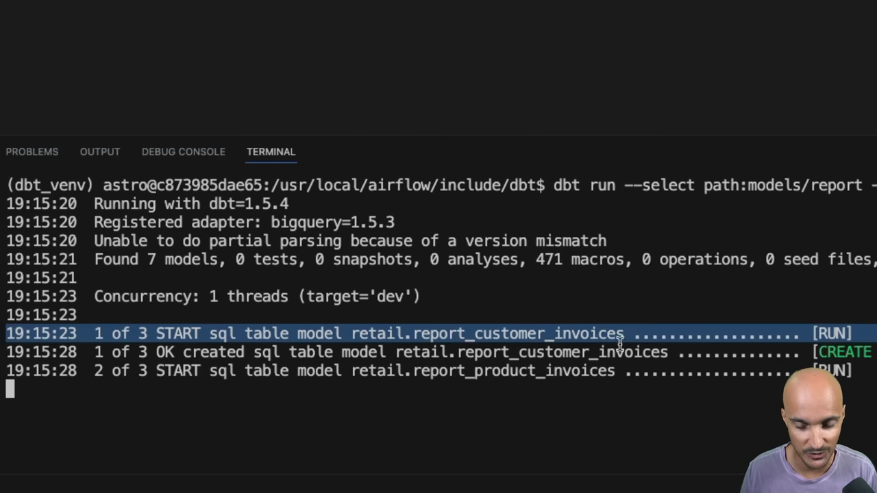
pyautogui.tripleClick(663, 353)
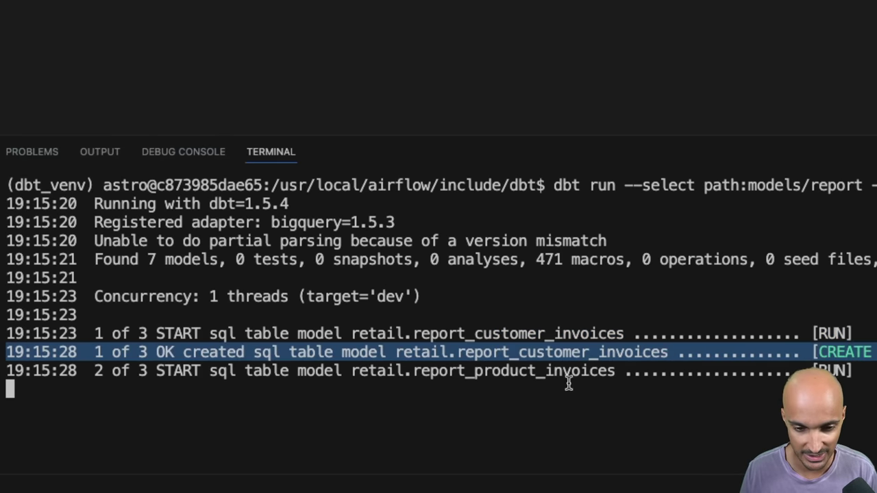
pyautogui.tripleClick(597, 370)
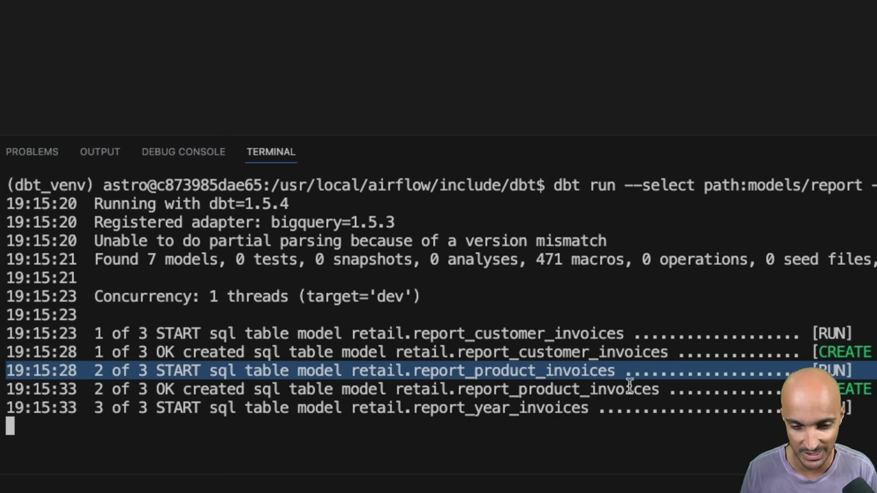
pyautogui.tripleClick(629, 387)
pyautogui.click(487, 410)
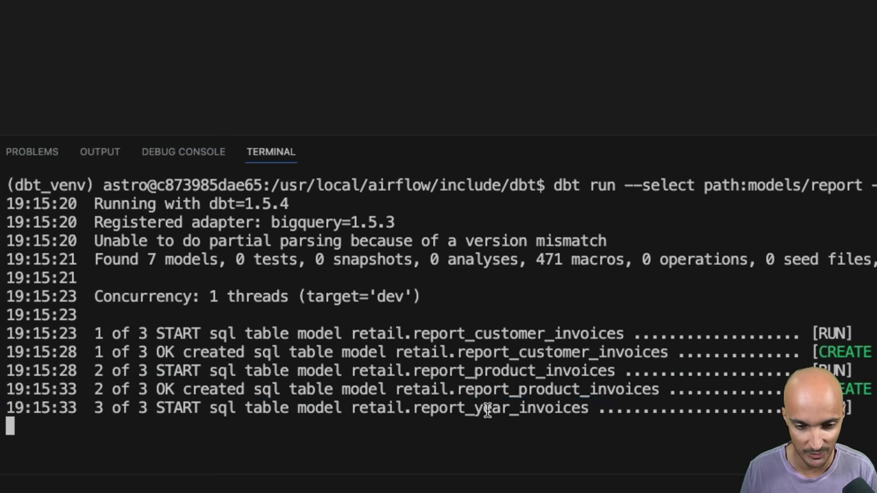
pyautogui.tripleClick(487, 409)
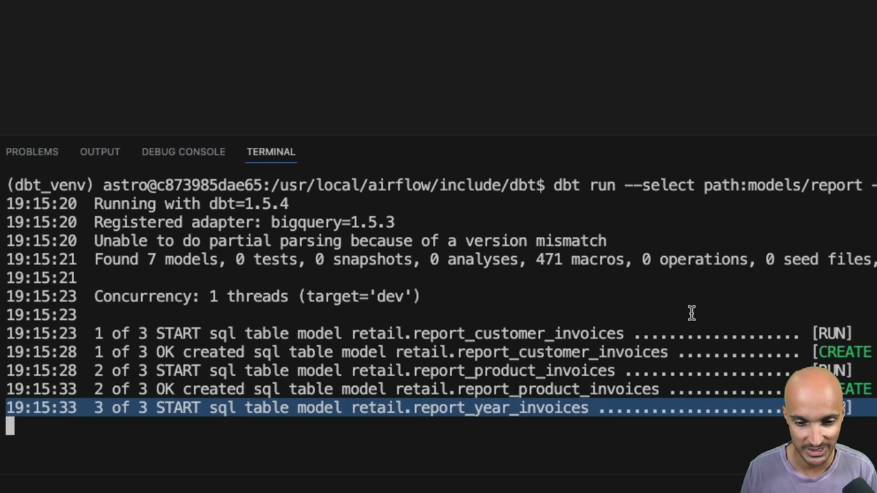
pyautogui.click(525, 413)
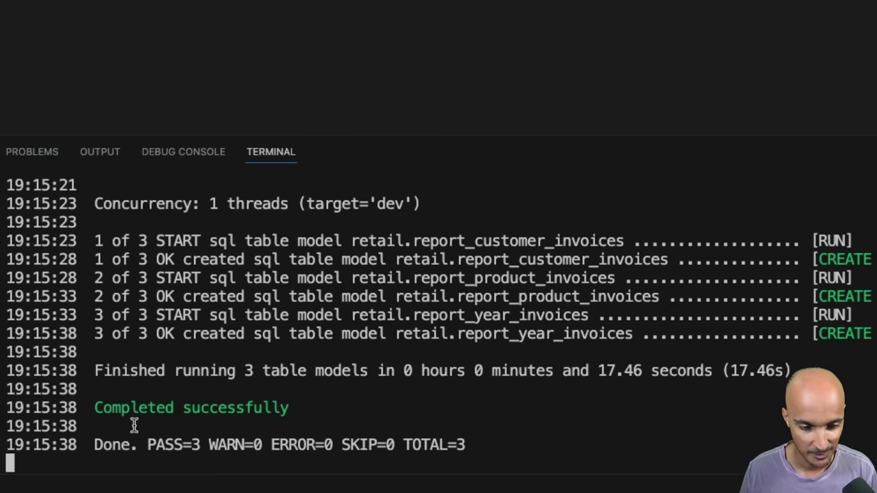
pyautogui.moveTo(98, 405); pyautogui.dragTo(405, 402)
pyautogui.click(405, 401)
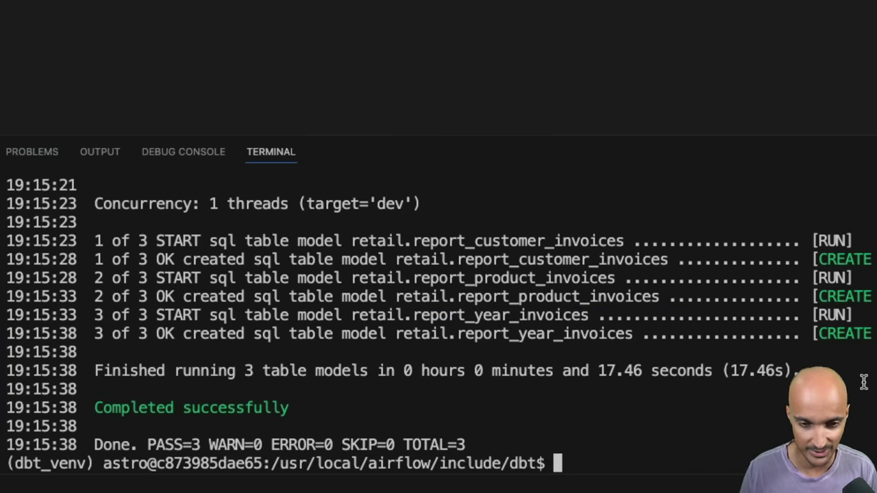
pyautogui.press('super+Tab')
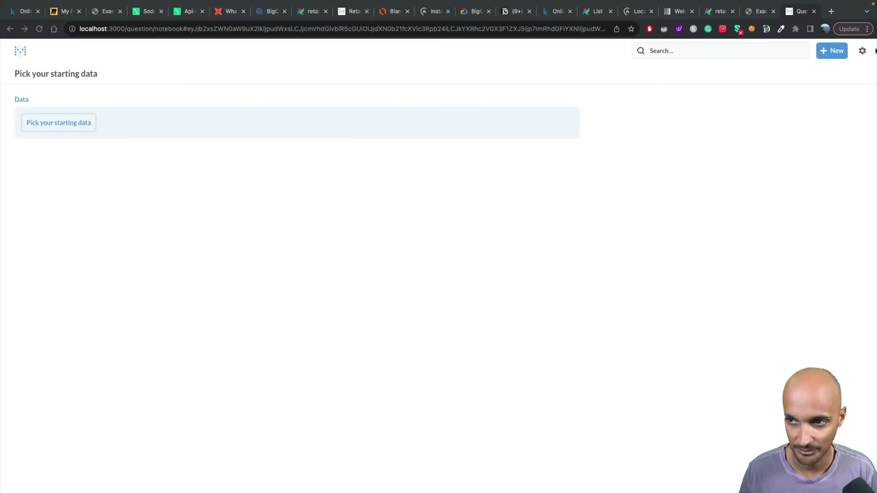
# - In Admin settings, trigger a schema sync and field-value re-scan for DW and save
pyautogui.click(863, 51)
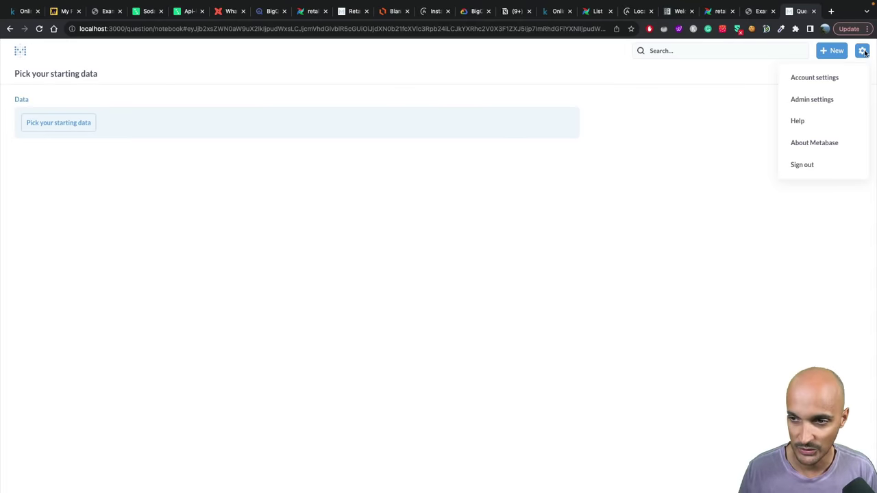
pyautogui.click(811, 100)
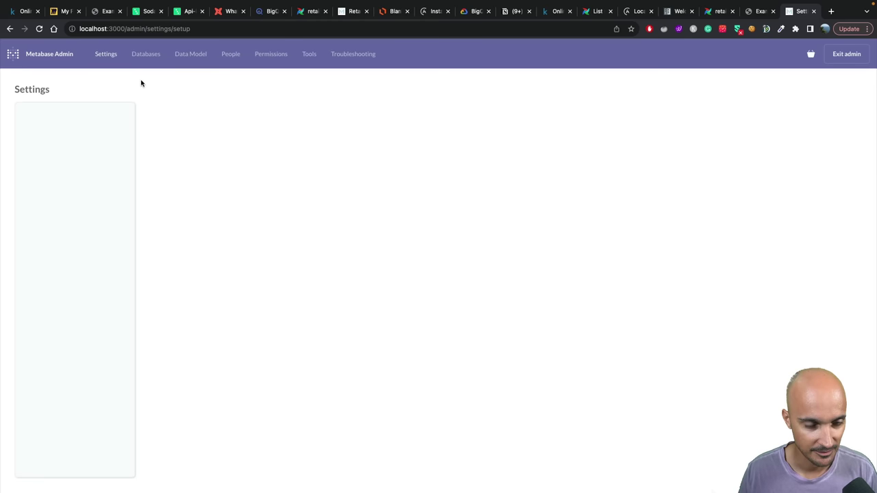
pyautogui.click(147, 56)
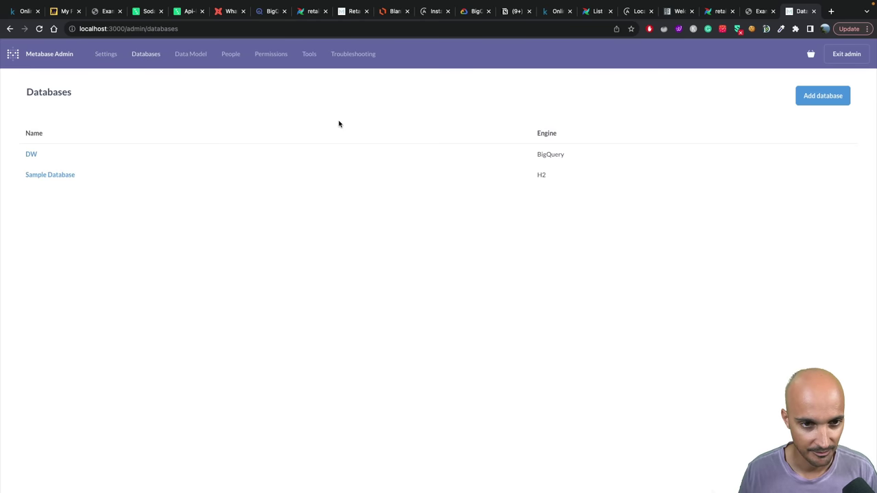
pyautogui.click(30, 154)
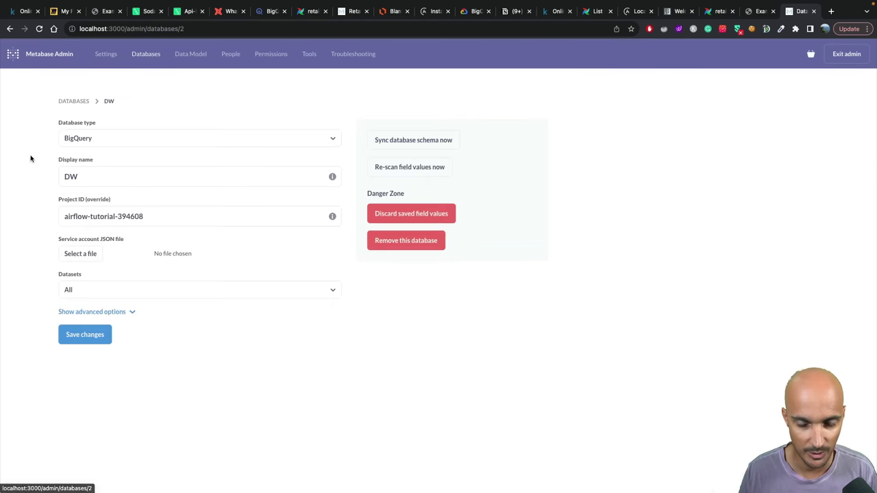
pyautogui.click(431, 145)
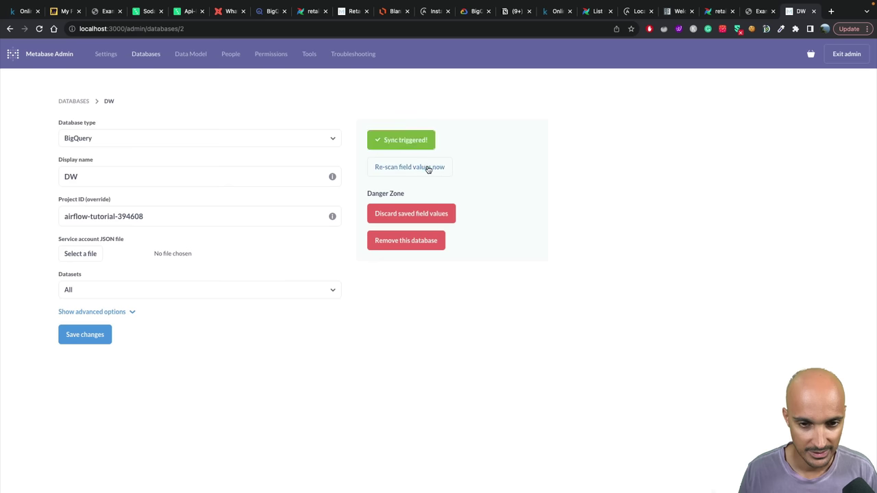
pyautogui.click(431, 169)
pyautogui.click(82, 343)
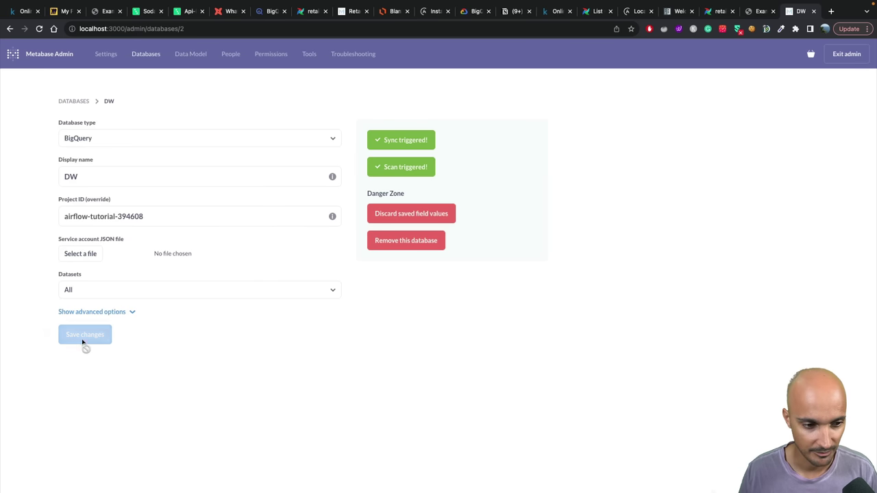
pyautogui.click(844, 55)
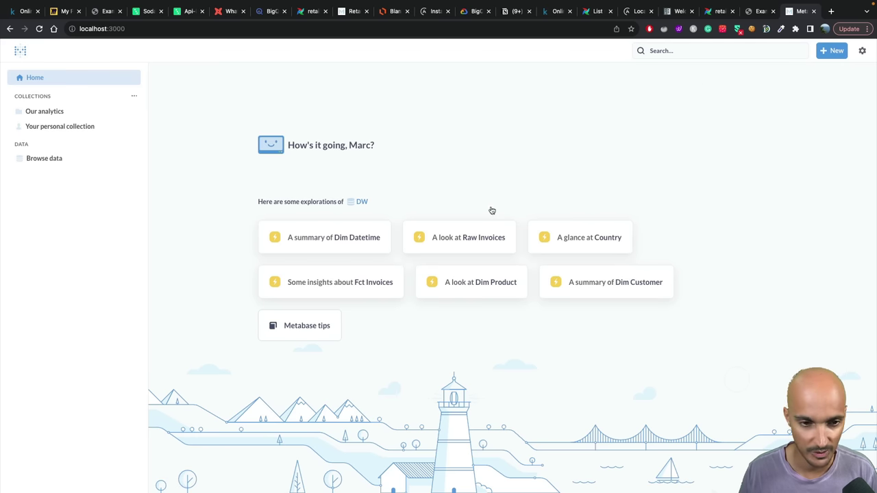
# - Start a new question on DW's Report Product Invoices table and visualize its ten products
pyautogui.click(836, 54)
pyautogui.click(798, 80)
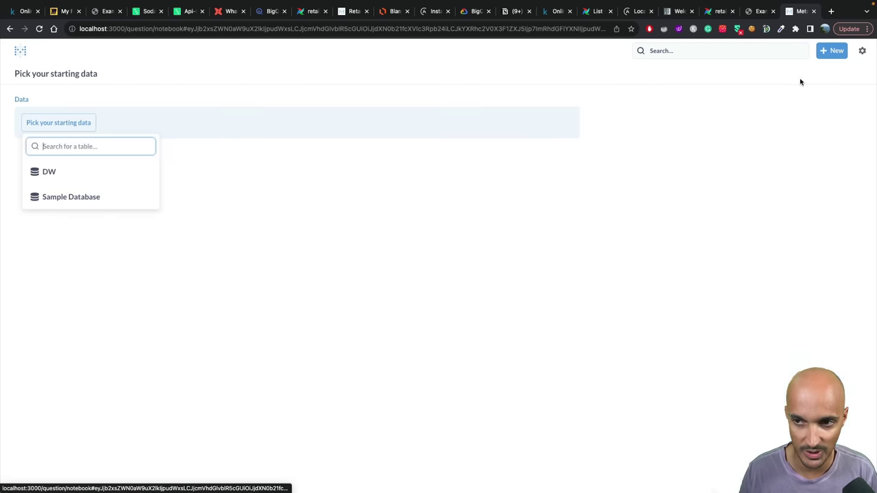
pyautogui.click(43, 172)
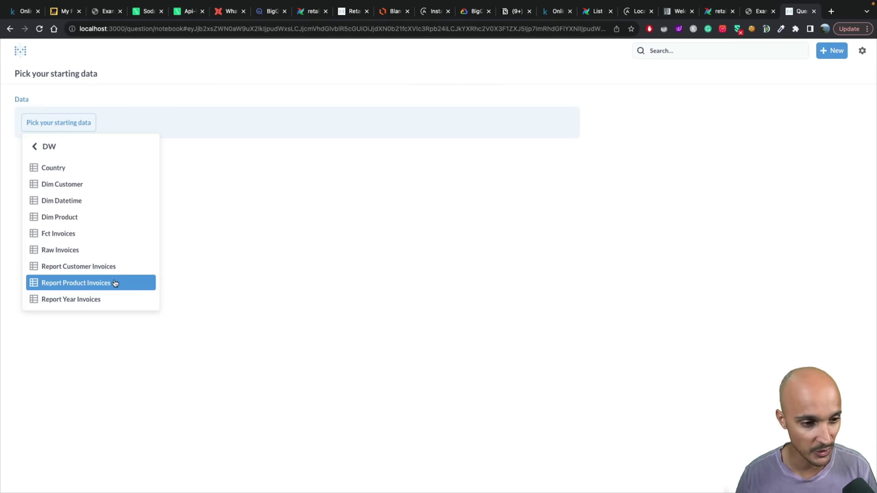
pyautogui.click(121, 287)
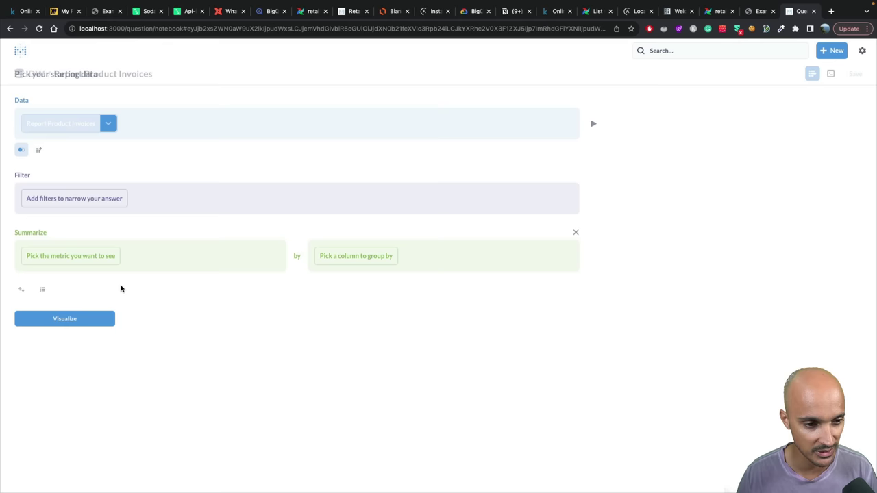
pyautogui.click(86, 320)
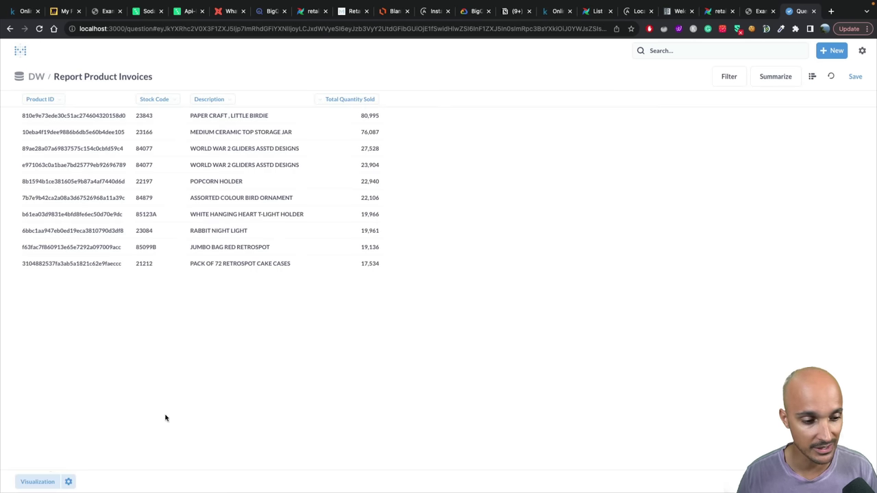
# - Turn the results into a pie chart sliced by Stock Code and sized by Total Quantity Sold
pyautogui.click(42, 481)
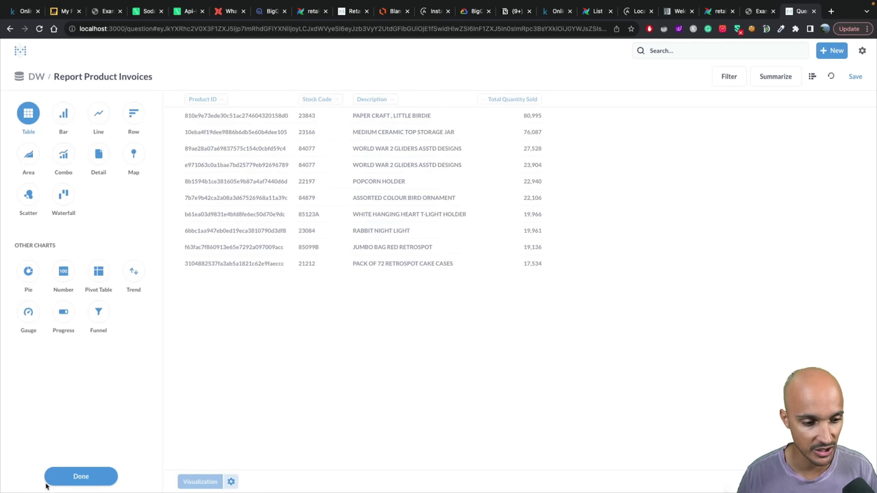
pyautogui.click(29, 271)
pyautogui.click(233, 483)
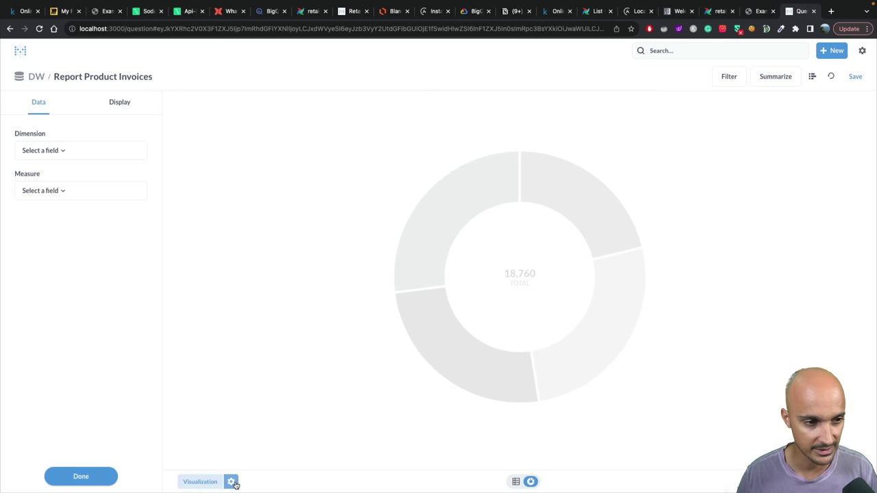
pyautogui.click(63, 152)
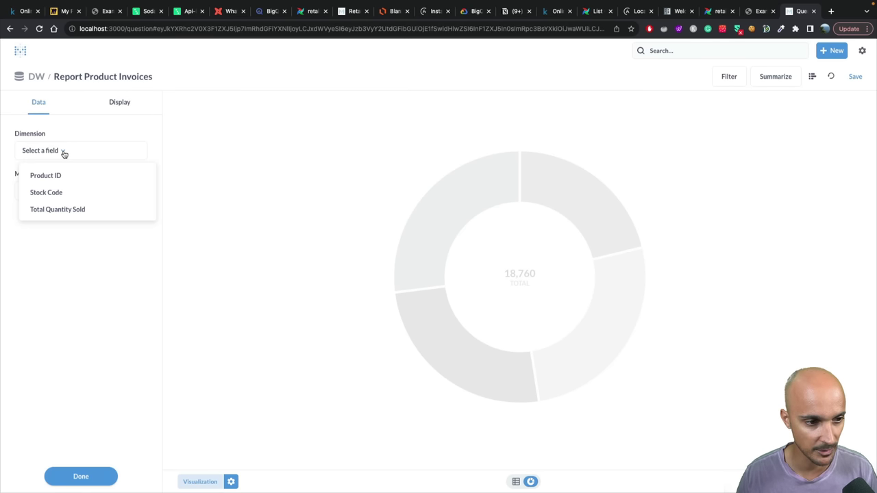
pyautogui.click(61, 195)
pyautogui.click(63, 192)
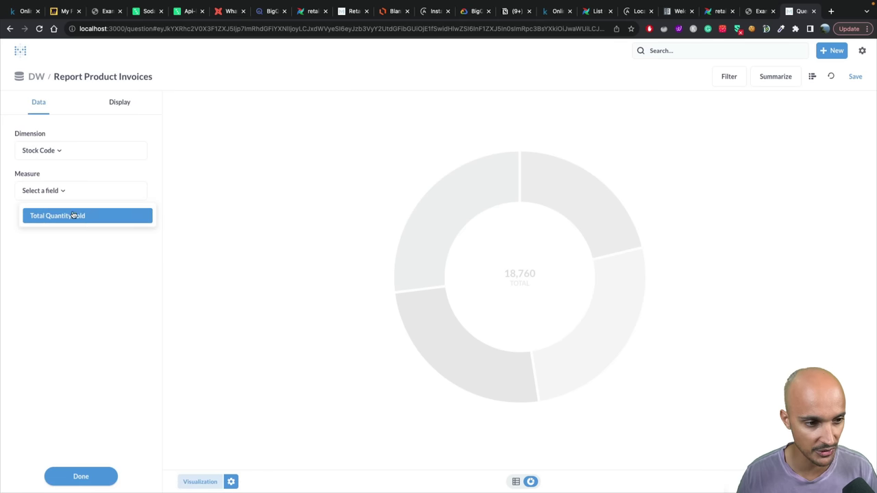
pyautogui.click(80, 216)
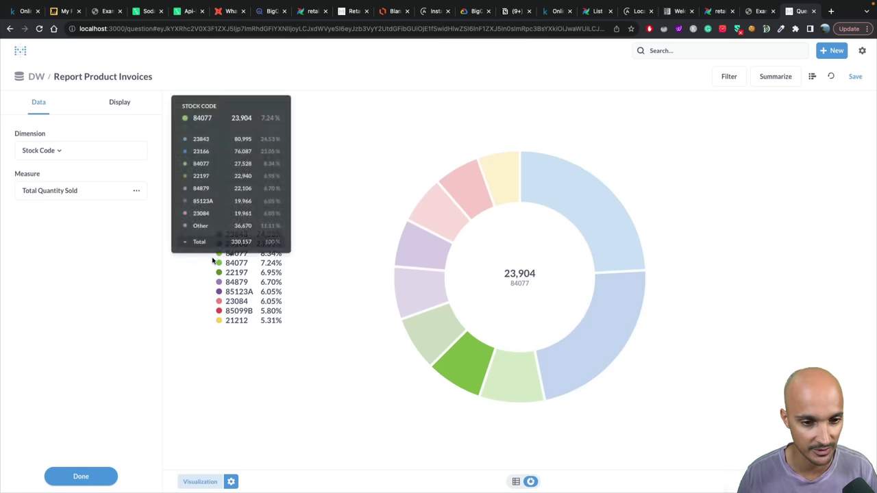
pyautogui.click(106, 477)
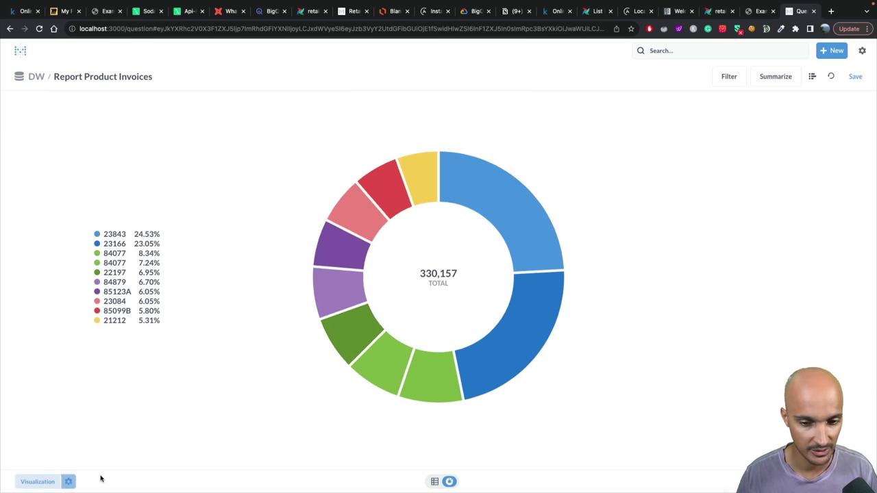
# - Save the chart as 'Top 10 products by quantity sold' in Our analytics
pyautogui.click(855, 79)
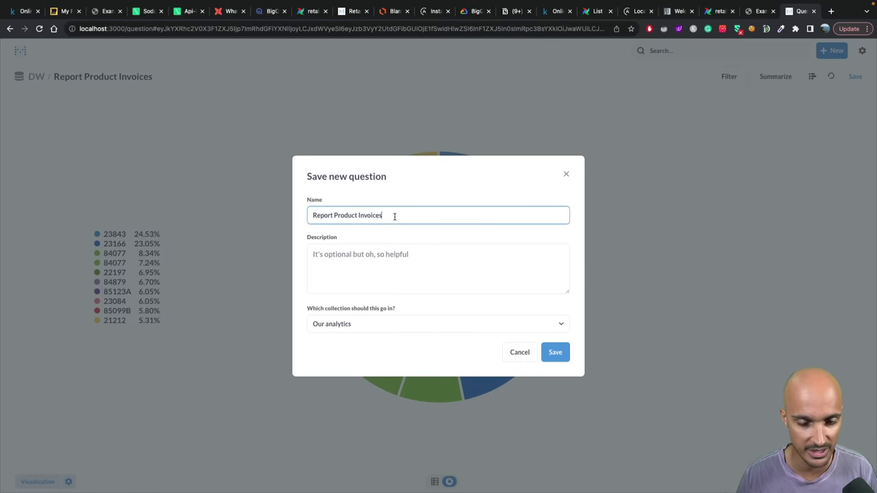
pyautogui.moveTo(394, 216); pyautogui.dragTo(294, 217)
pyautogui.write('Top 10 products by quantity sold')
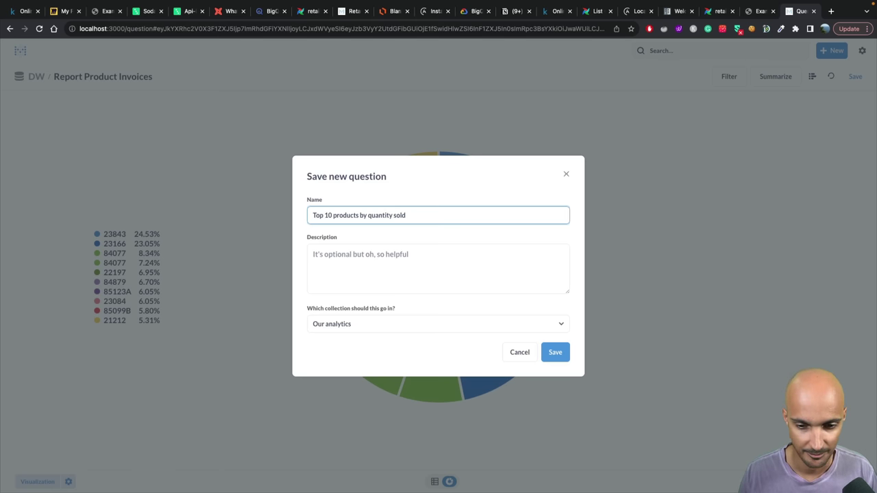
pyautogui.click(555, 352)
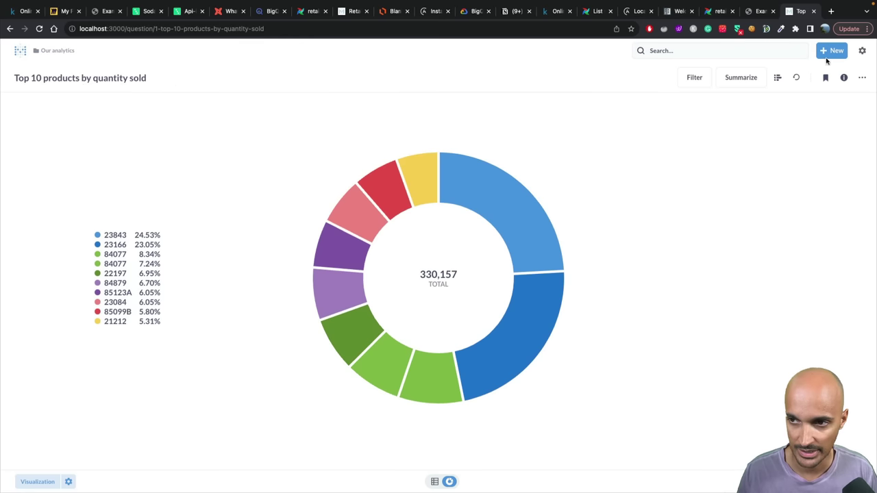
pyautogui.click(829, 52)
# - Start a new question on DW's Report Year Invoices table and visualize it
pyautogui.click(808, 84)
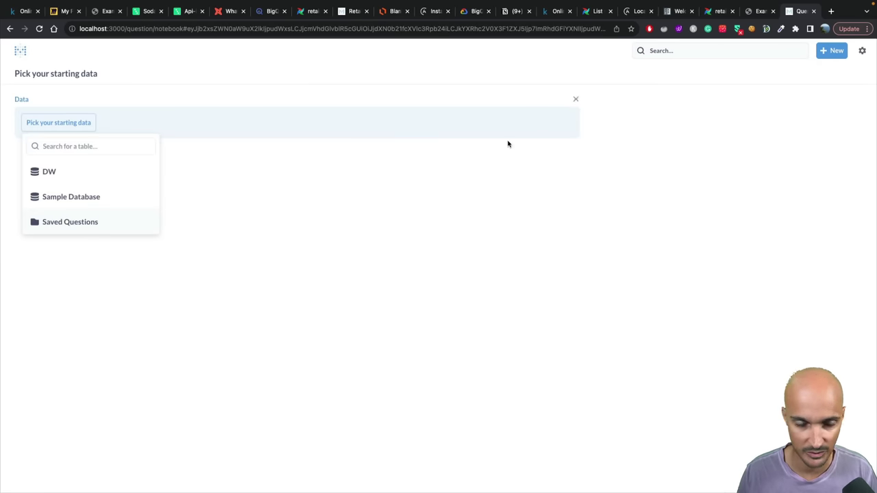
pyautogui.click(61, 178)
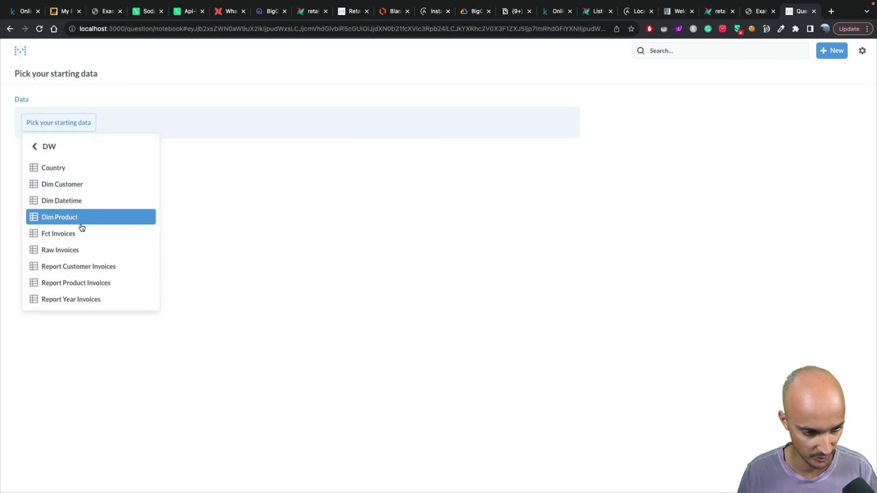
pyautogui.click(98, 301)
pyautogui.click(87, 323)
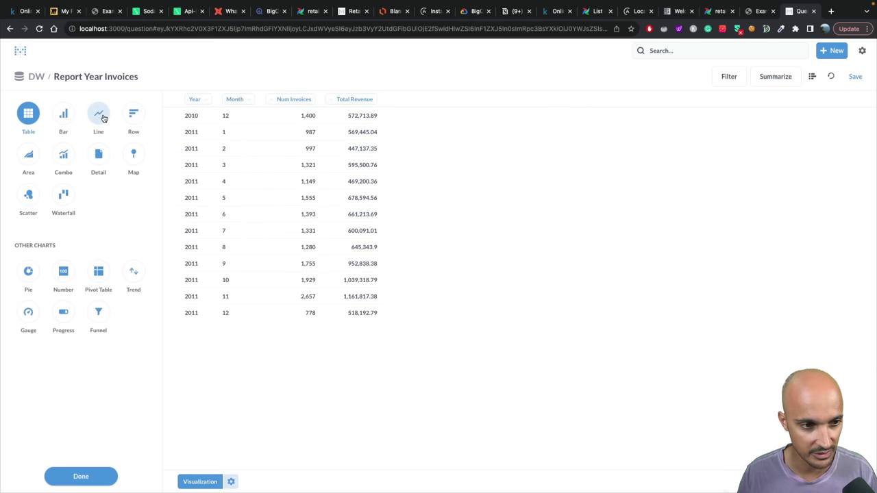
# - Show it as a line chart with Month on the x-axis and Total Revenue on the y-axis
pyautogui.click(103, 118)
pyautogui.click(108, 104)
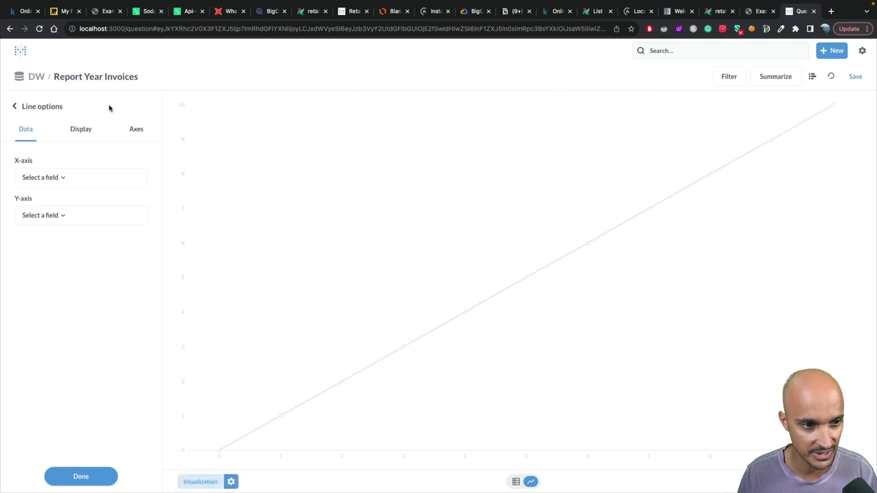
pyautogui.click(62, 177)
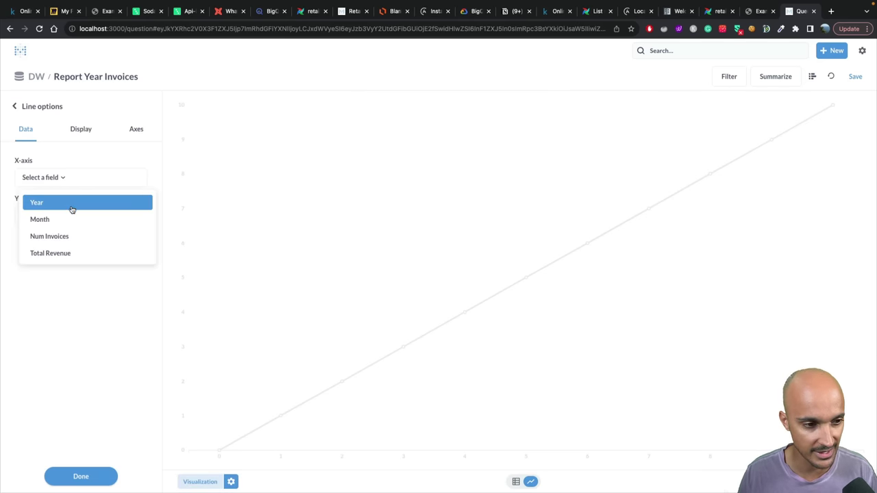
pyautogui.click(67, 220)
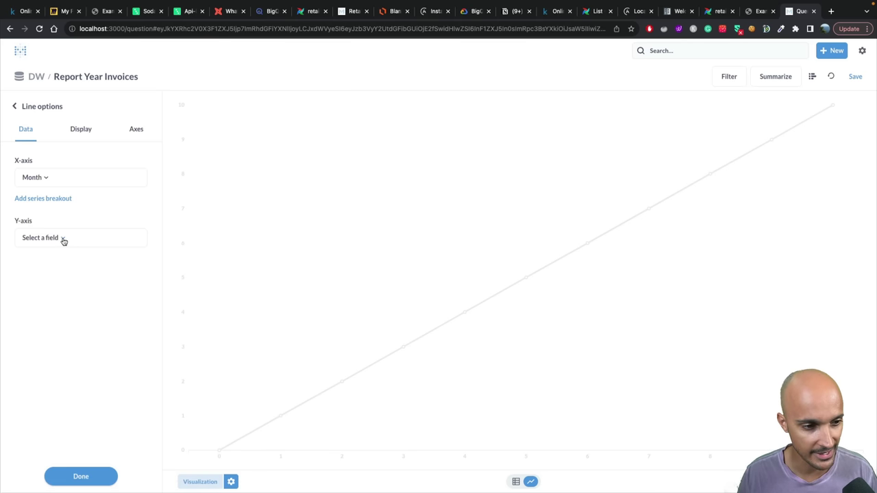
pyautogui.click(63, 239)
pyautogui.click(76, 314)
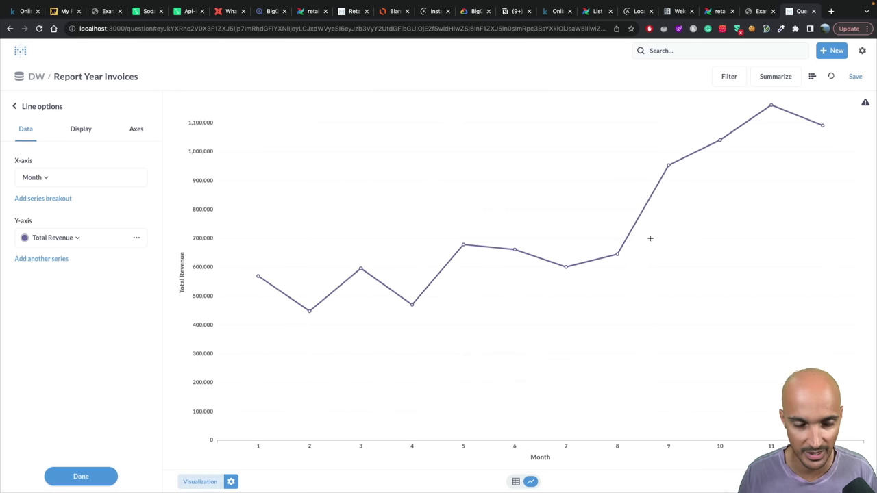
pyautogui.click(81, 477)
# - Save the line chart as 'Total revenue per month' in Our analytics
pyautogui.click(855, 77)
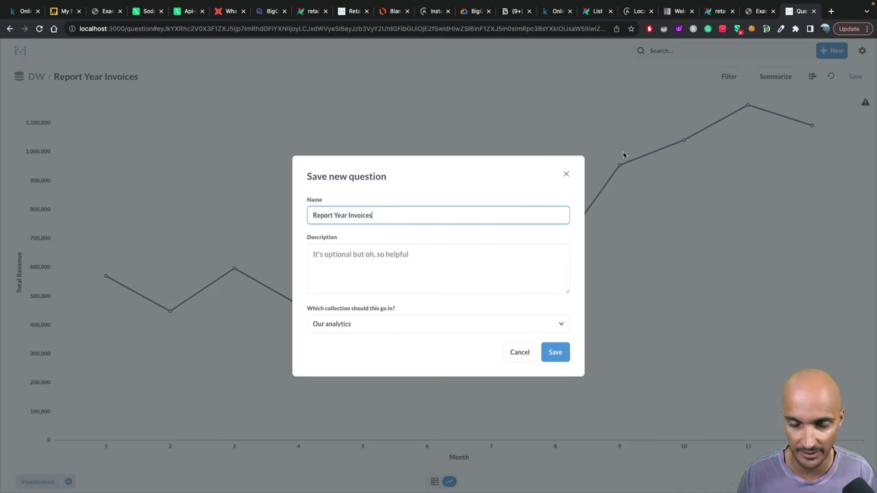
pyautogui.tripleClick(388, 215)
pyautogui.press('BackSpace')
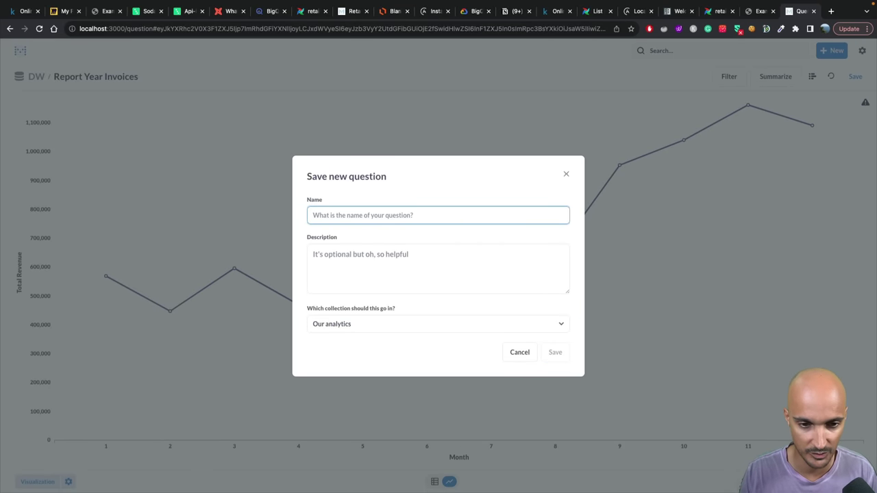
pyautogui.write('Total revenue per month')
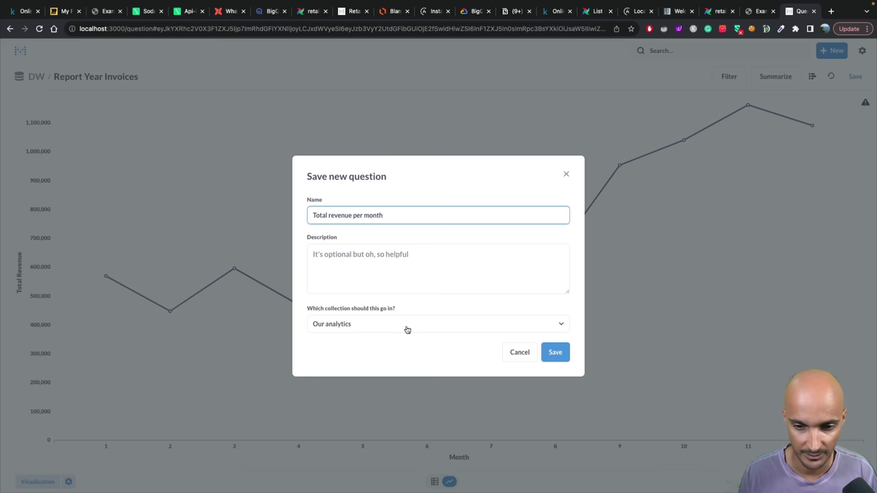
pyautogui.click(555, 352)
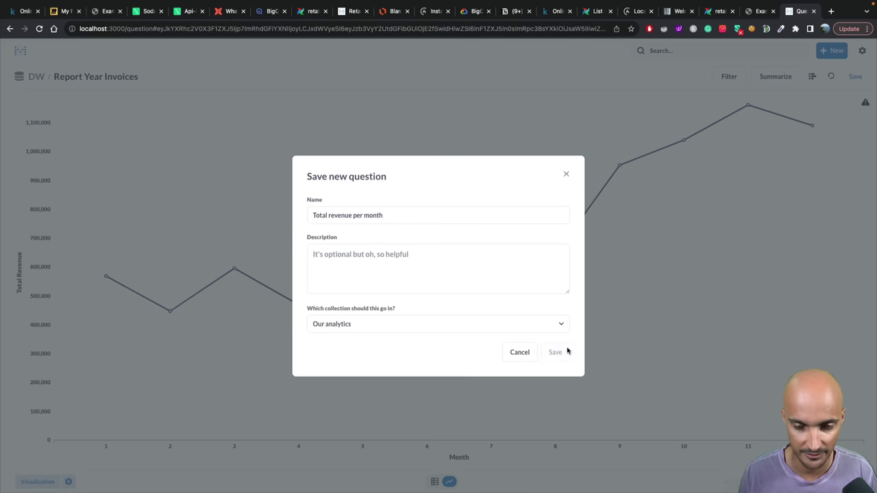
pyautogui.click(831, 50)
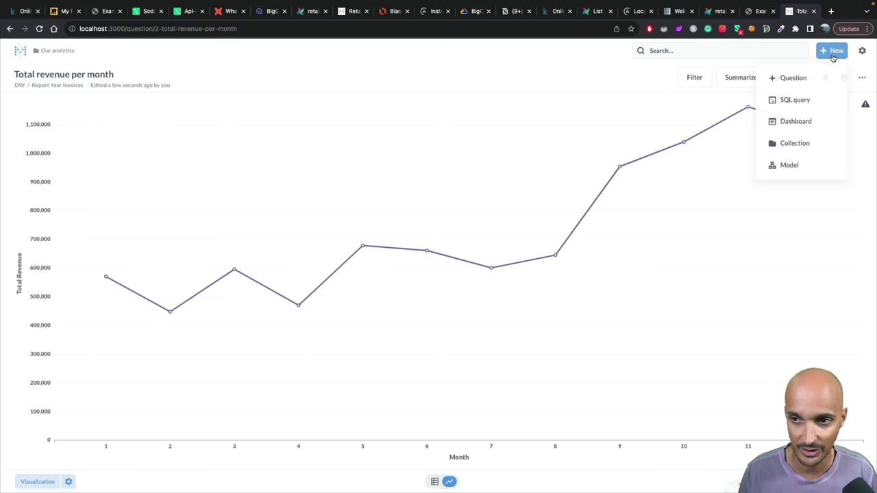
pyautogui.click(793, 78)
# - Start a question from DW's Report Customer Invoices and visualize it as a map
pyautogui.click(48, 170)
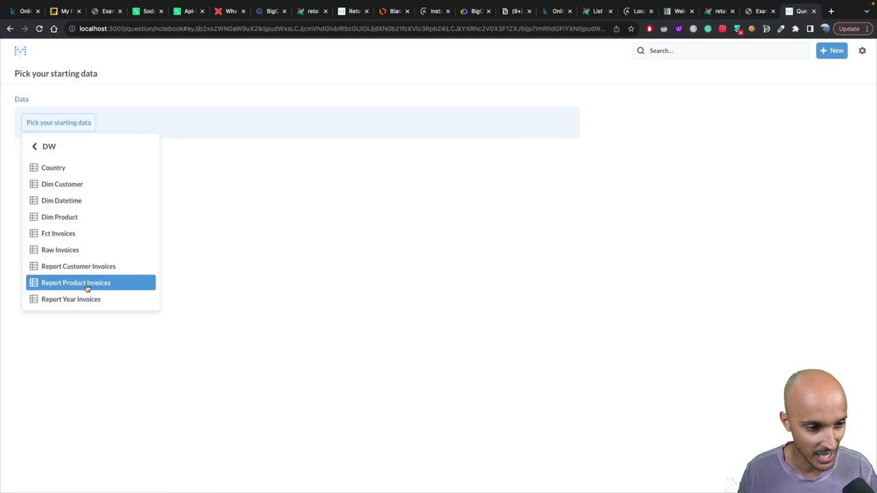
pyautogui.click(117, 270)
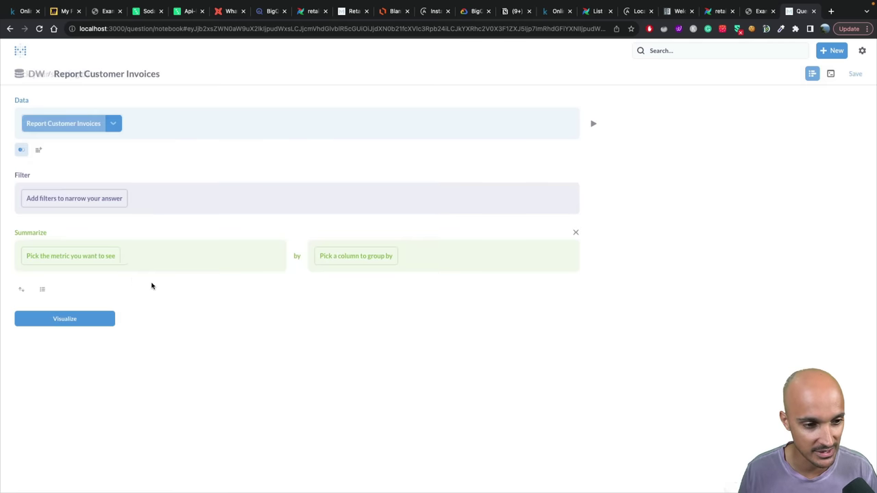
pyautogui.click(78, 326)
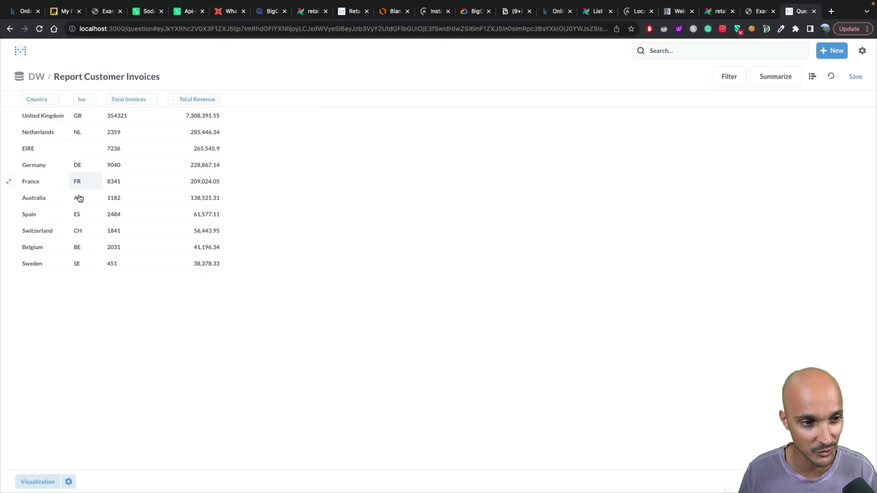
pyautogui.click(38, 482)
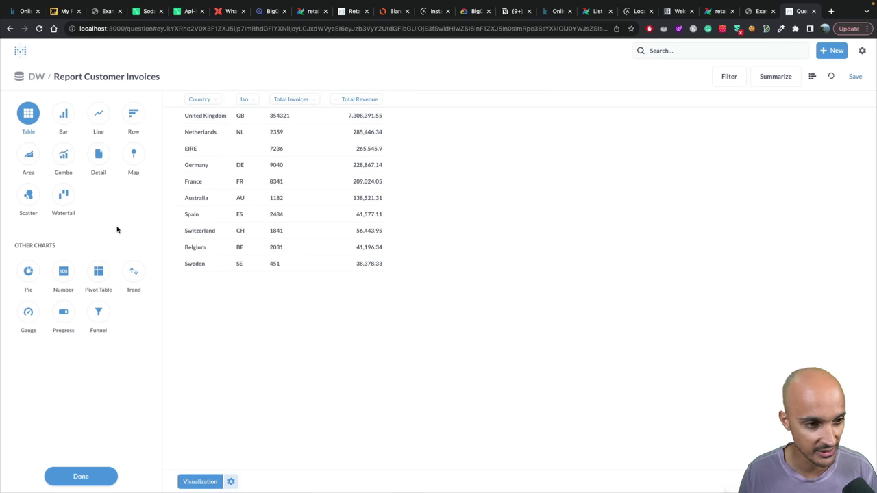
pyautogui.click(135, 154)
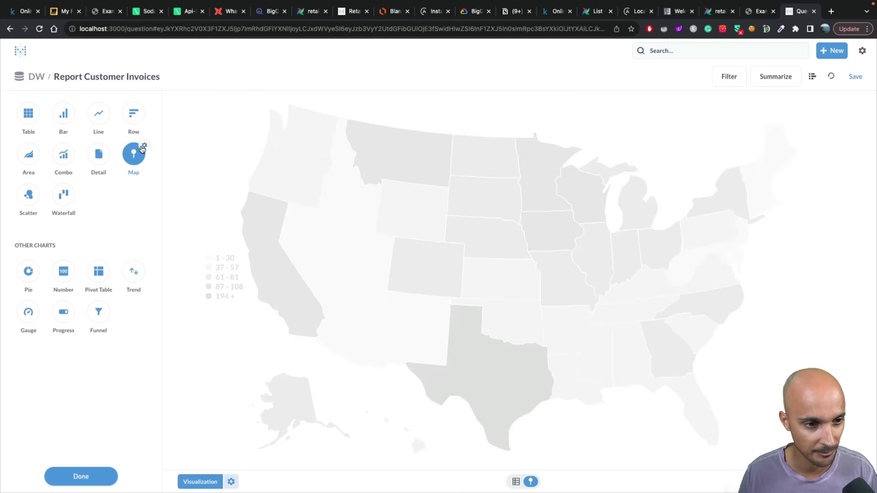
# - Set the map's metric to Total Revenue and its region field to Iso
pyautogui.click(64, 232)
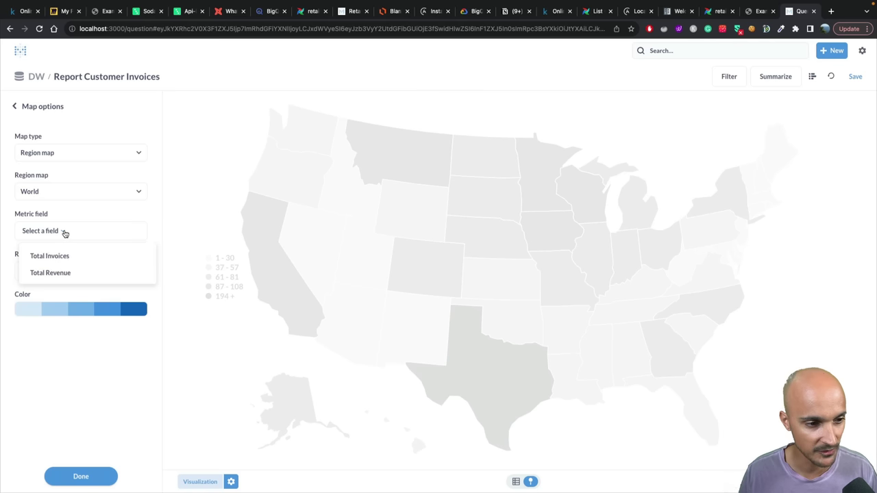
pyautogui.click(64, 273)
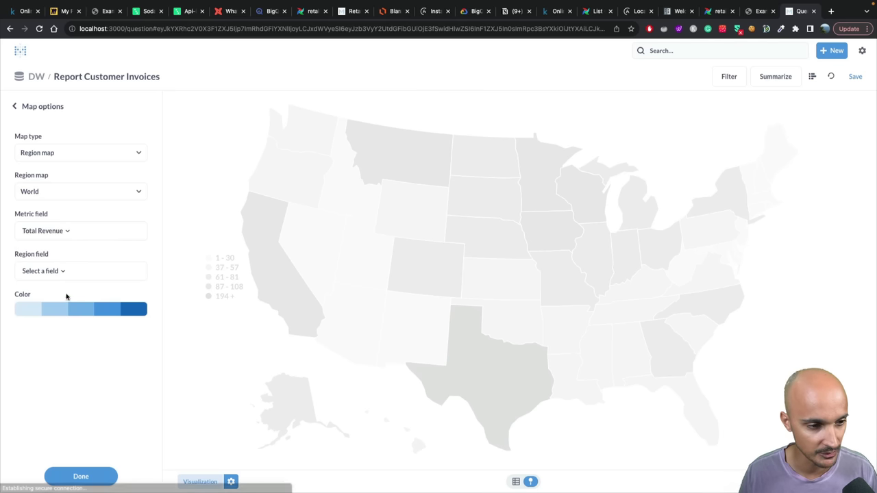
pyautogui.click(64, 273)
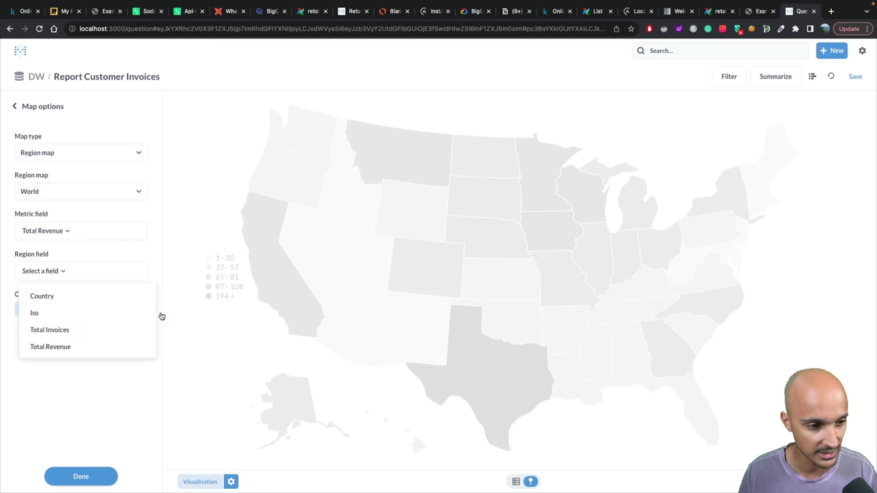
pyautogui.click(72, 314)
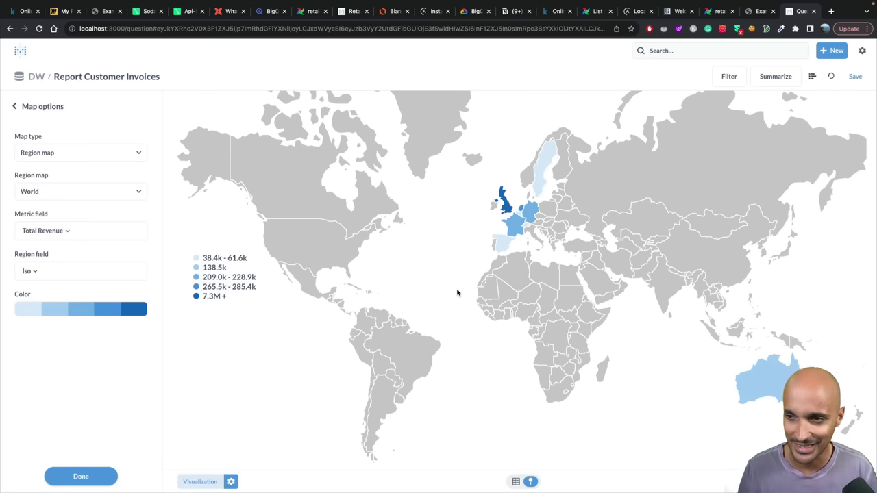
# - Save the map as the question 'Primary markets' without adding it to a dashboard
pyautogui.click(854, 78)
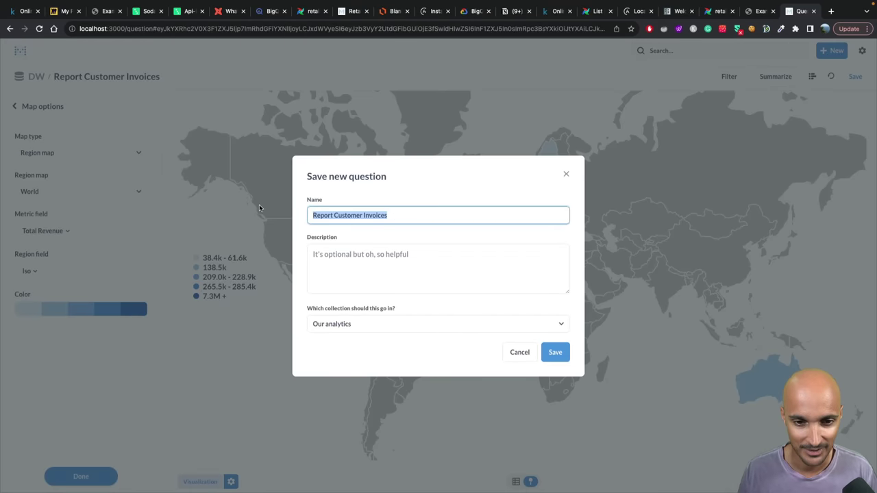
pyautogui.press('BackSpace')
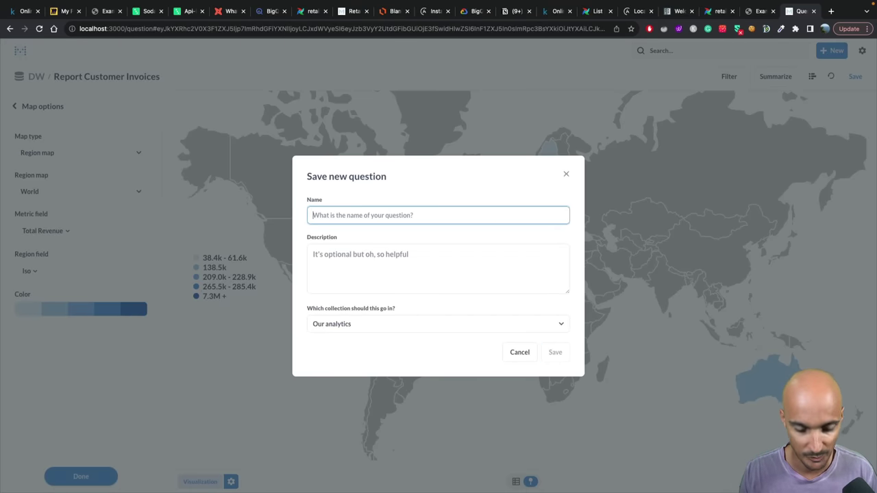
pyautogui.write('Primary markets')
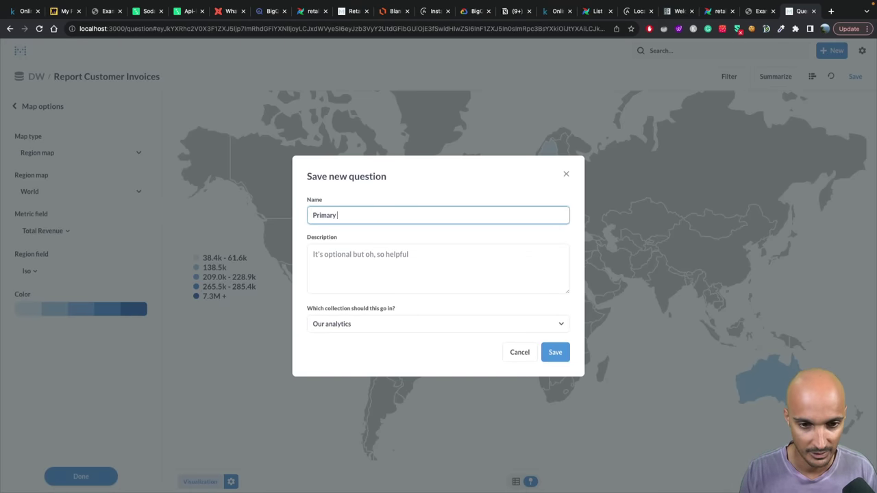
pyautogui.click(555, 352)
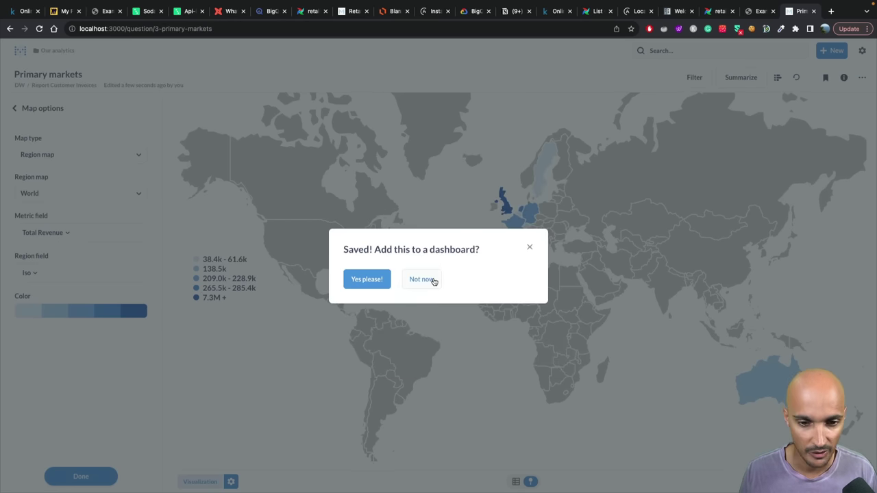
pyautogui.click(426, 280)
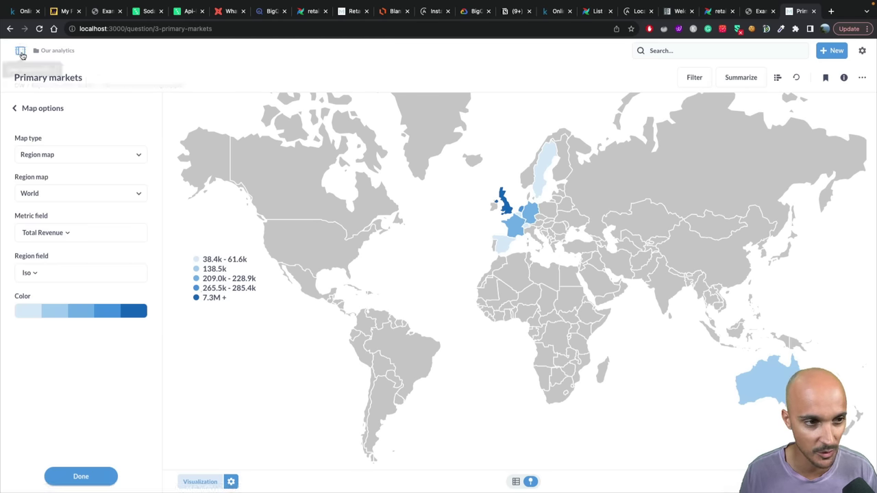
# - From the home page, create a new dashboard named 'Retail' and begin adding questions
pyautogui.click(19, 50)
pyautogui.click(831, 50)
pyautogui.click(805, 122)
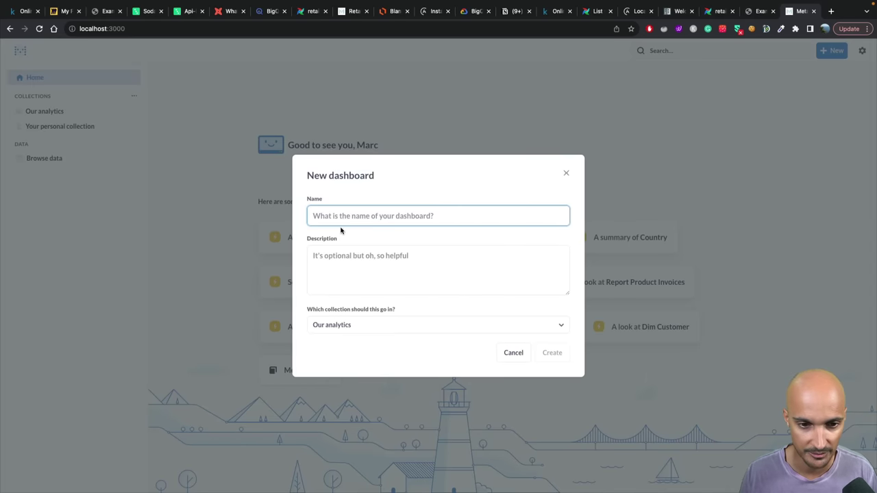
pyautogui.write('Retail')
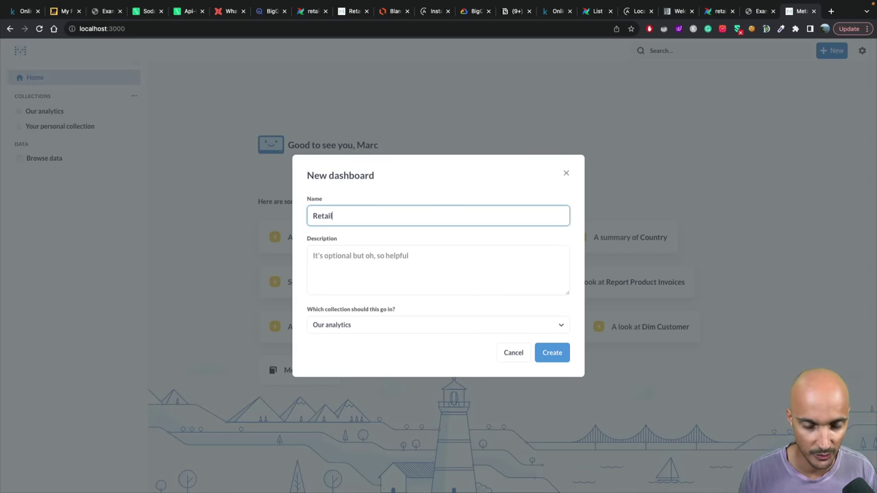
pyautogui.click(559, 357)
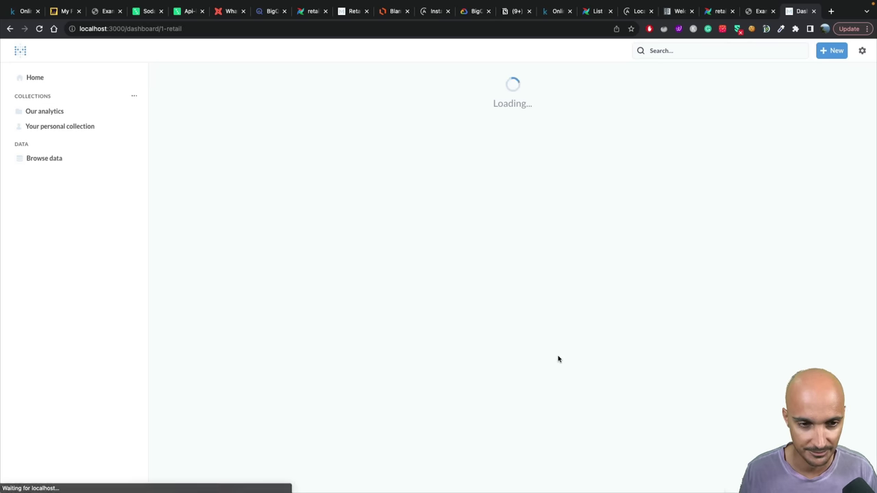
pyautogui.click(774, 80)
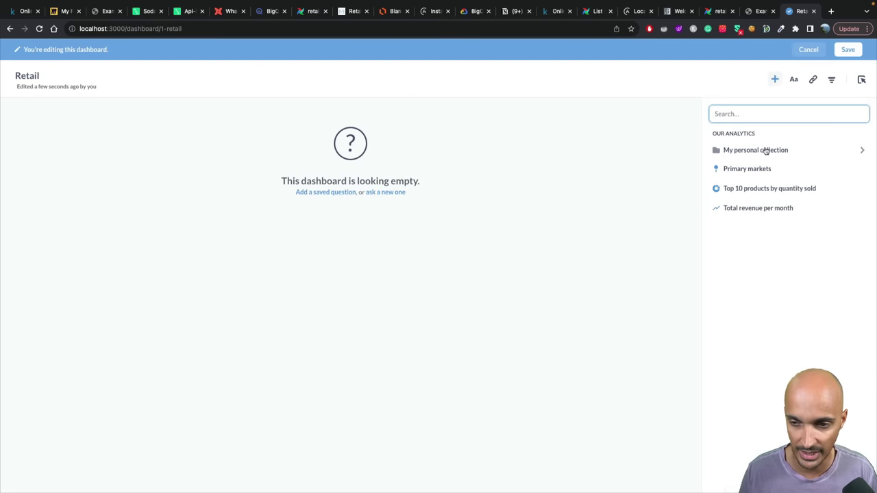
# - Add the Total revenue per month chart near the top-left and enlarge it
pyautogui.click(765, 209)
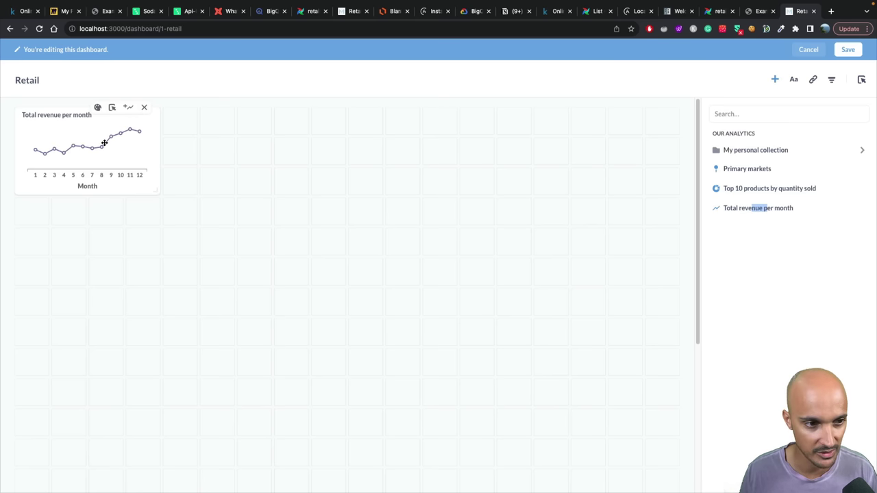
pyautogui.moveTo(110, 150); pyautogui.dragTo(259, 152)
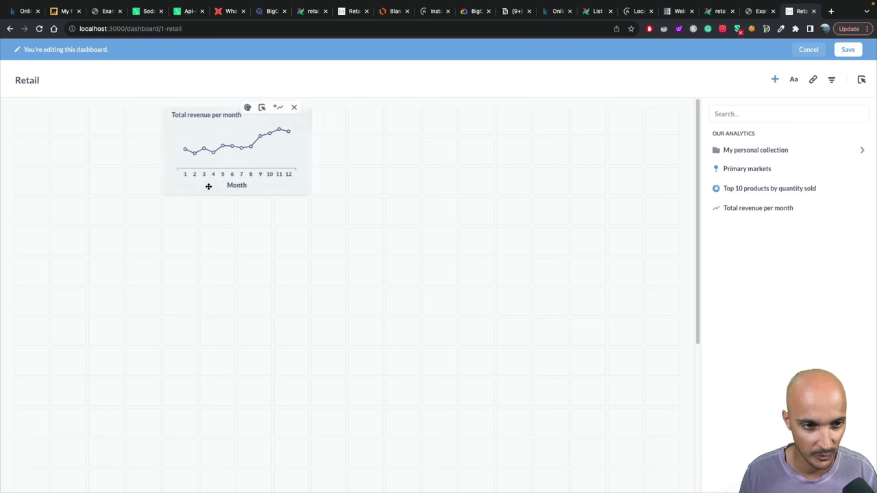
pyautogui.moveTo(308, 192); pyautogui.dragTo(679, 318)
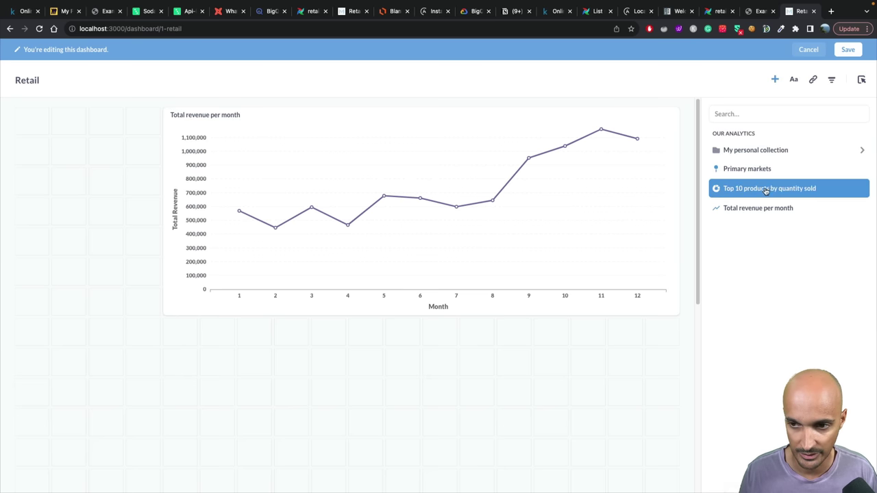
# - Add the Top 10 products donut beside the revenue line, resizing both cards
pyautogui.moveTo(765, 189); pyautogui.dragTo(84, 137)
pyautogui.click(761, 189)
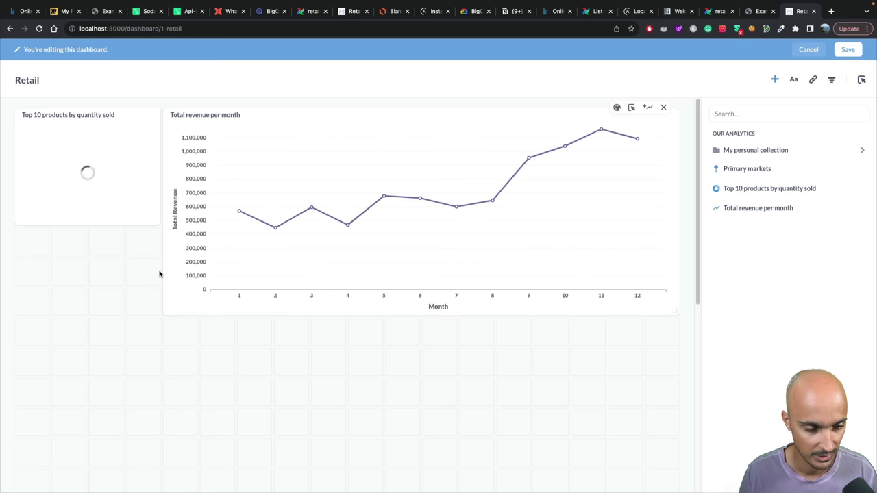
pyautogui.moveTo(158, 224); pyautogui.dragTo(160, 308)
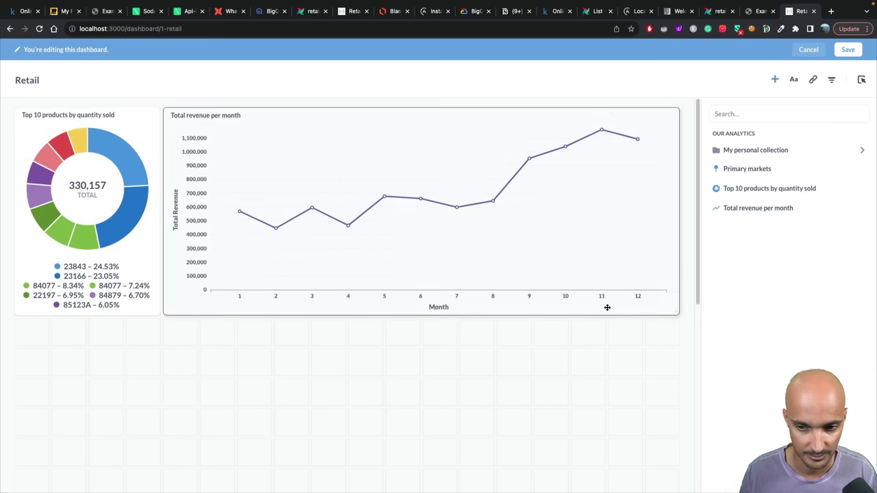
pyautogui.moveTo(679, 314); pyautogui.dragTo(574, 287)
pyautogui.moveTo(424, 250); pyautogui.dragTo(504, 244)
pyautogui.moveTo(160, 312); pyautogui.dragTo(262, 288)
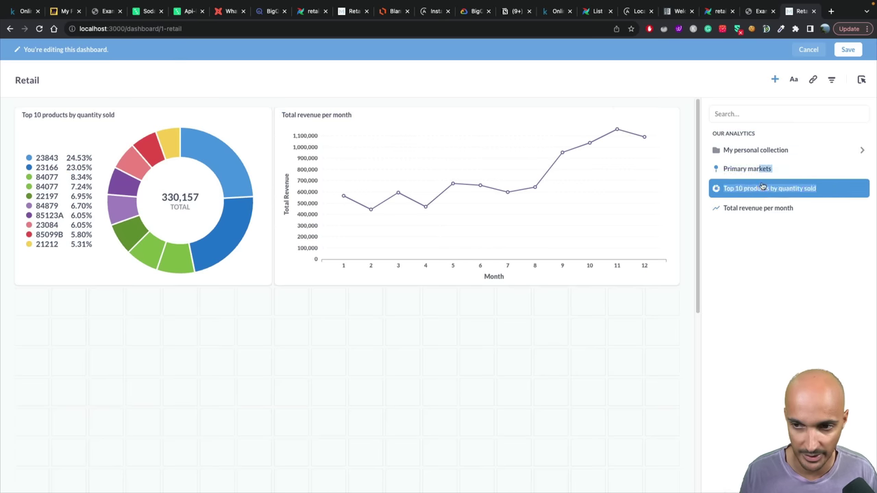
# - Add the Primary markets map below, enlarge it, and save the dashboard
pyautogui.click(758, 172)
pyautogui.moveTo(160, 404); pyautogui.dragTo(671, 486)
pyautogui.scroll(-1, 662, 409)
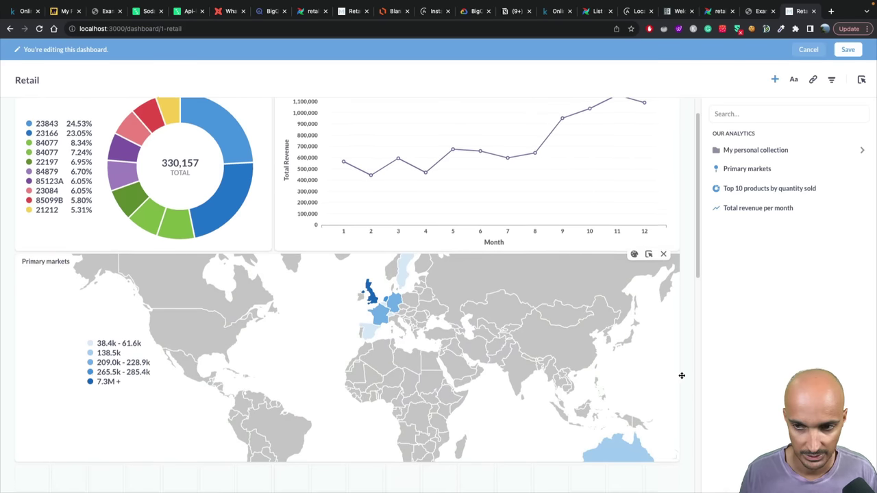
pyautogui.click(843, 50)
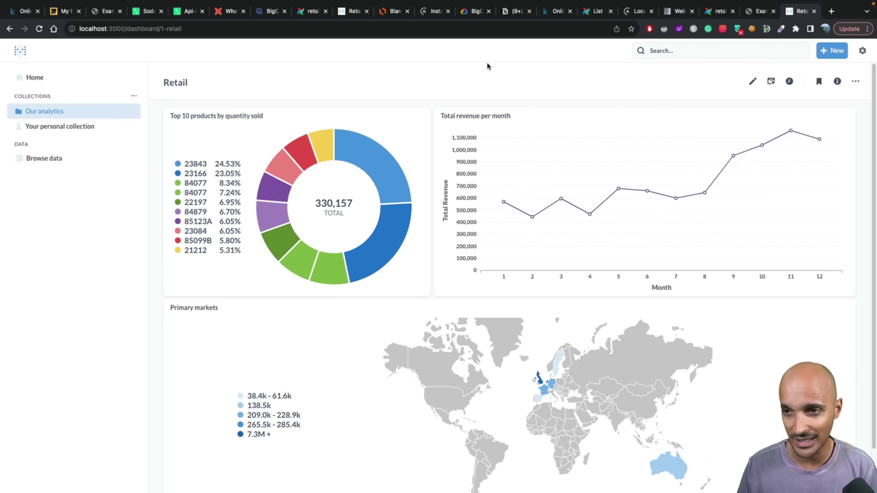
# - Delete the retail dataset in BigQuery, confirming with 'delete', then return to the Airflow retail DAG
pyautogui.click(267, 14)
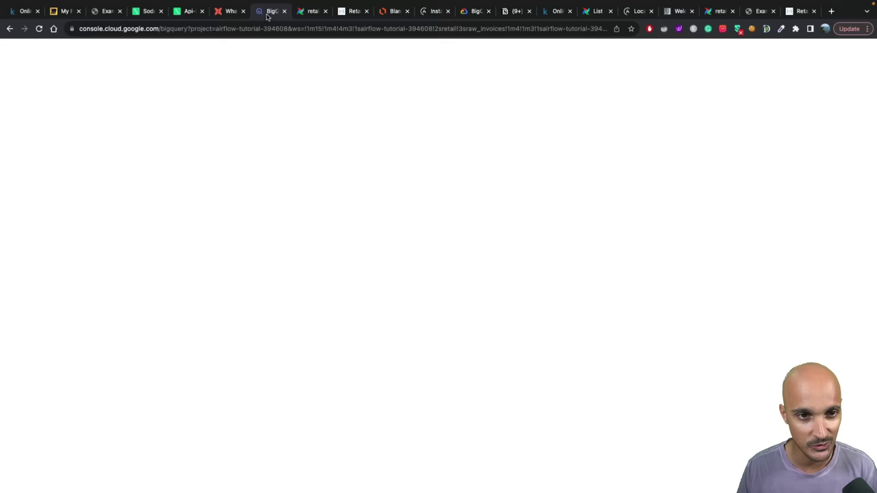
pyautogui.click(556, 388)
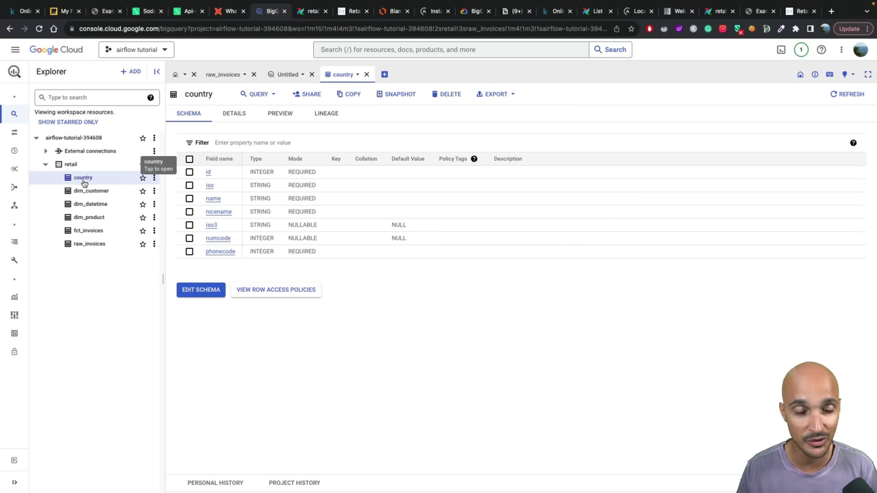
pyautogui.click(155, 165)
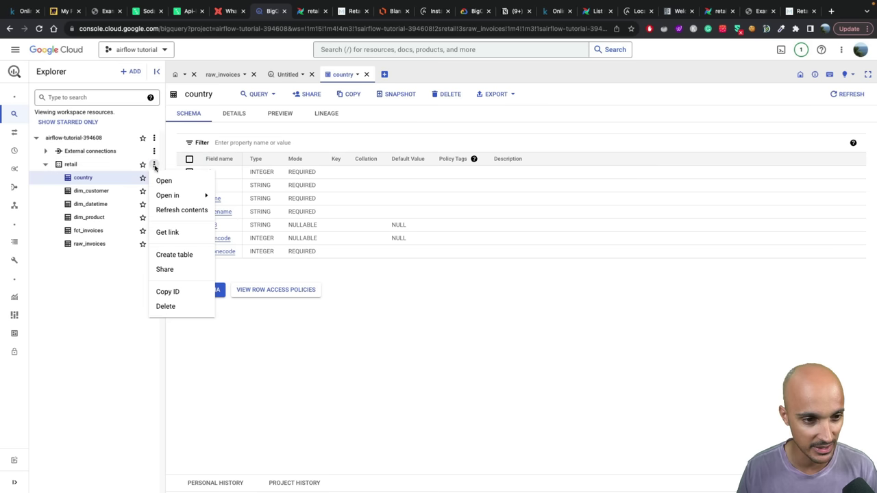
pyautogui.click(166, 306)
pyautogui.click(351, 297)
pyautogui.write('sele')
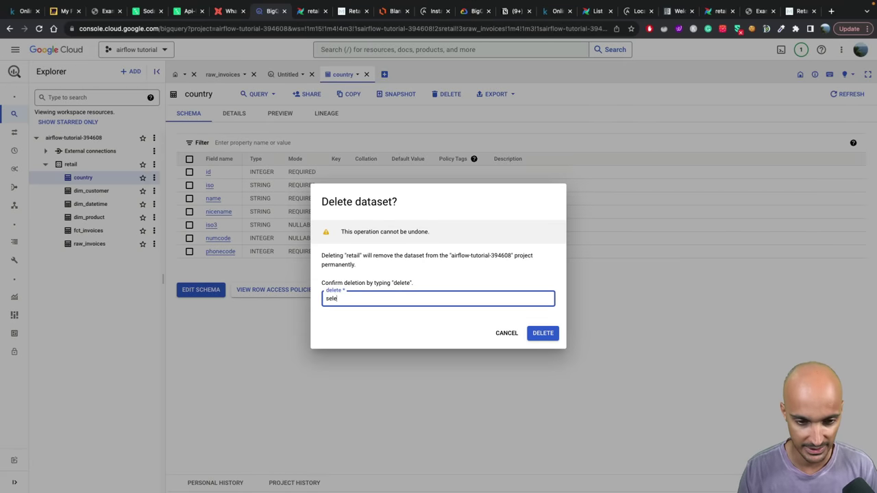
pyautogui.write('te')
pyautogui.press('BackSpace')
pyautogui.press('BackSpace')
pyautogui.press('BackSpace')
pyautogui.press('BackSpace')
pyautogui.press('BackSpace')
pyautogui.press('BackSpace')
pyautogui.write('delete')
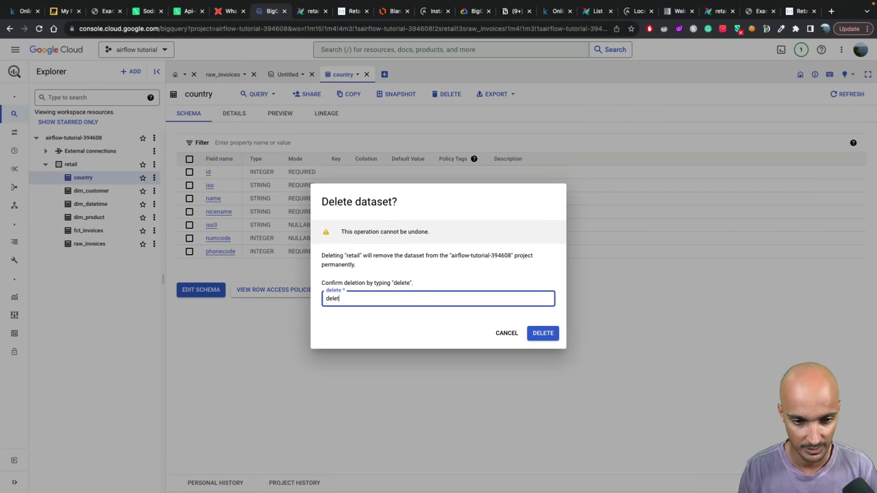
pyautogui.click(542, 333)
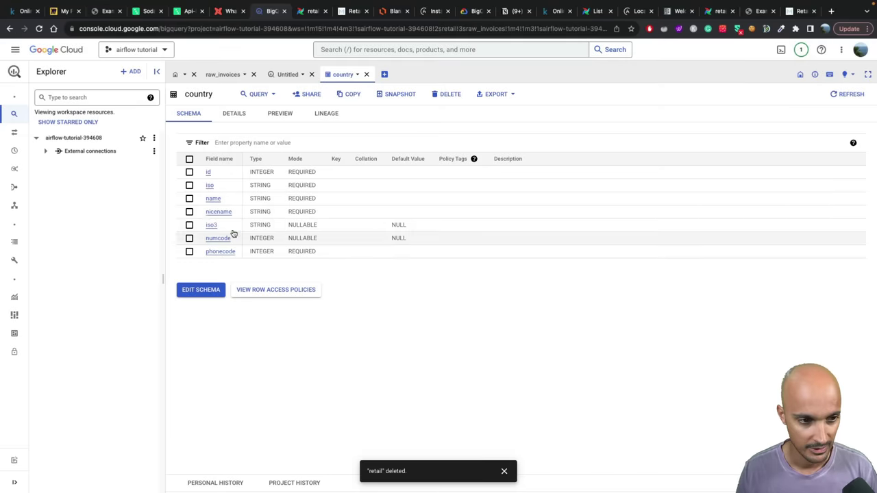
pyautogui.click(716, 13)
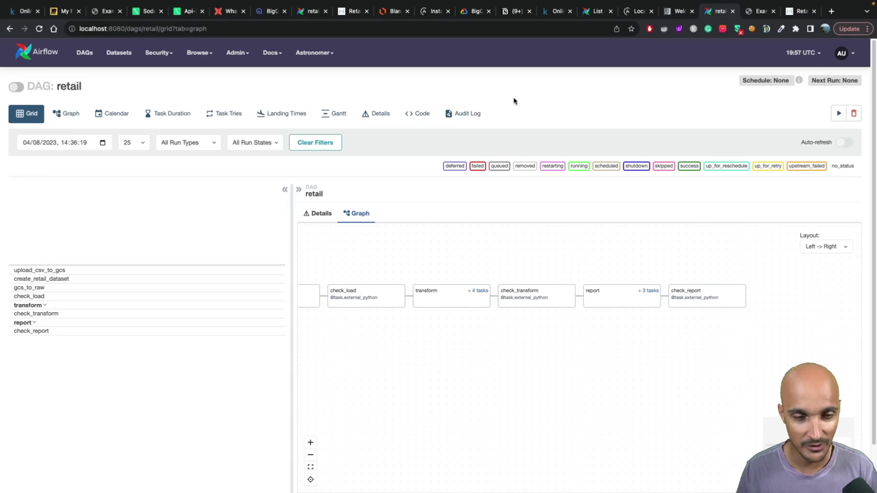
# - Trigger a new retail DAG run and find the UnicodeDecodeError in gcs_to_raw's log
pyautogui.click(838, 116)
pyautogui.click(799, 131)
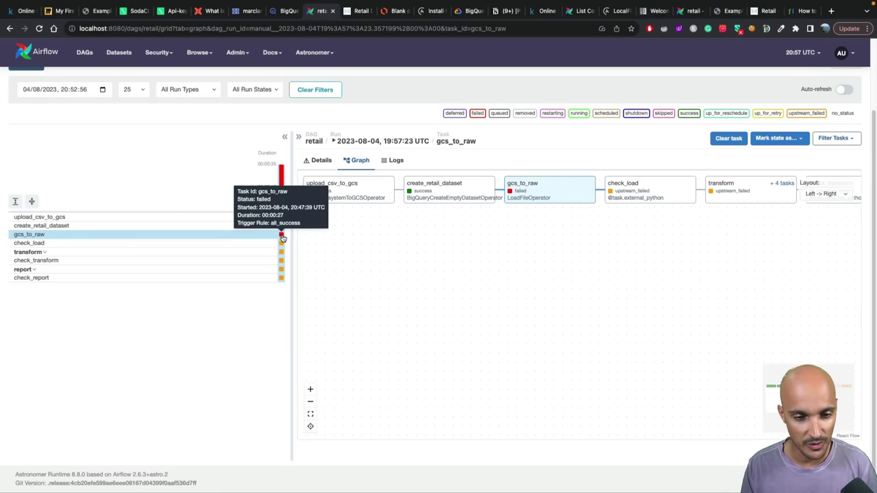
pyautogui.click(396, 162)
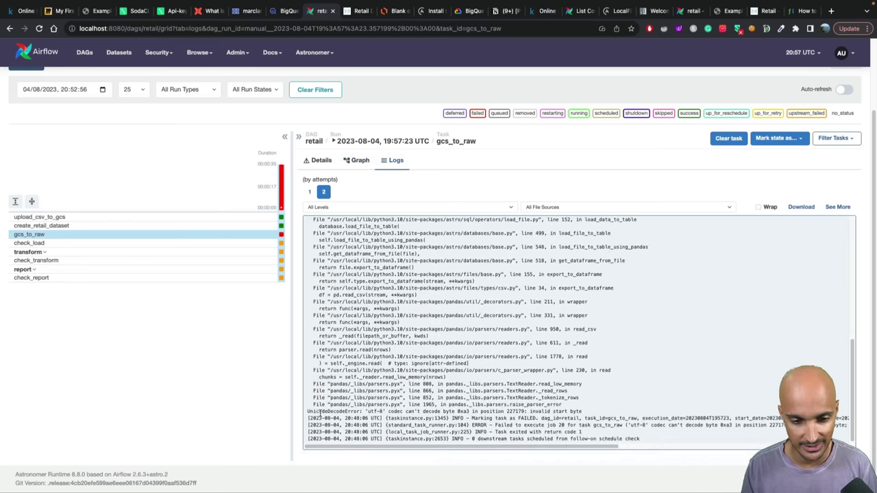
pyautogui.moveTo(310, 412); pyautogui.dragTo(363, 412)
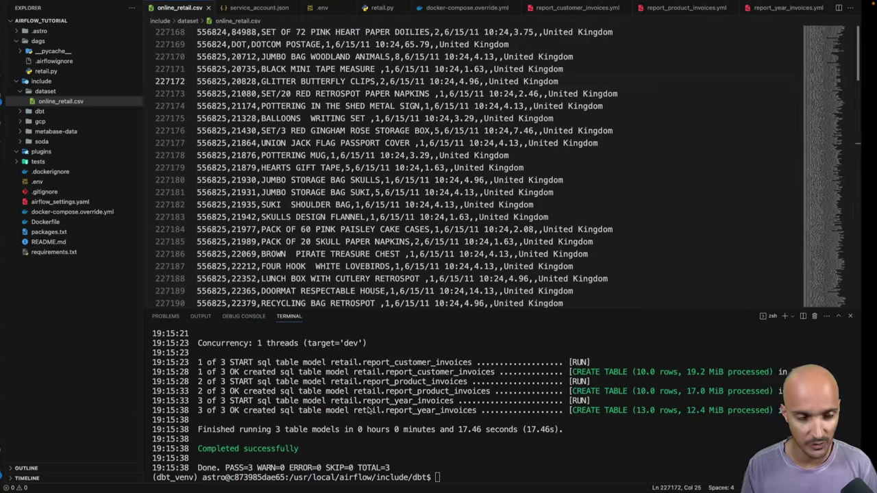
# - Re-save online_retail.csv with UTF-8 encoding
pyautogui.click(63, 101)
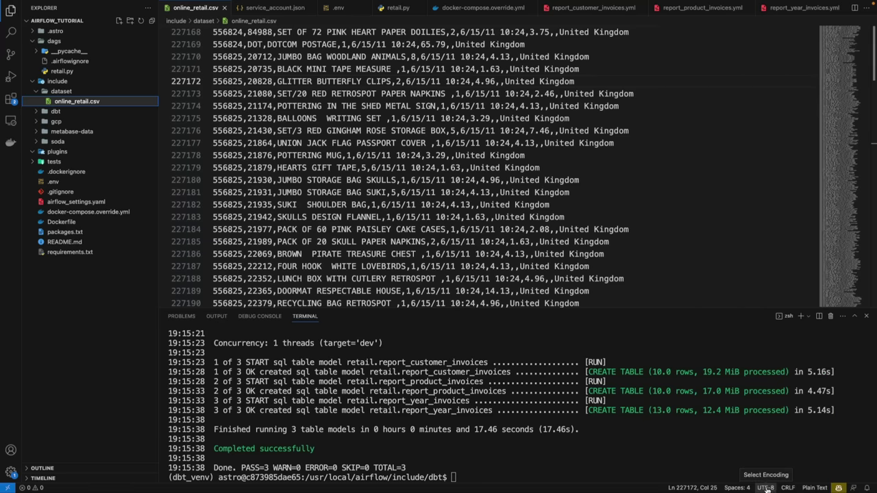
pyautogui.click(766, 488)
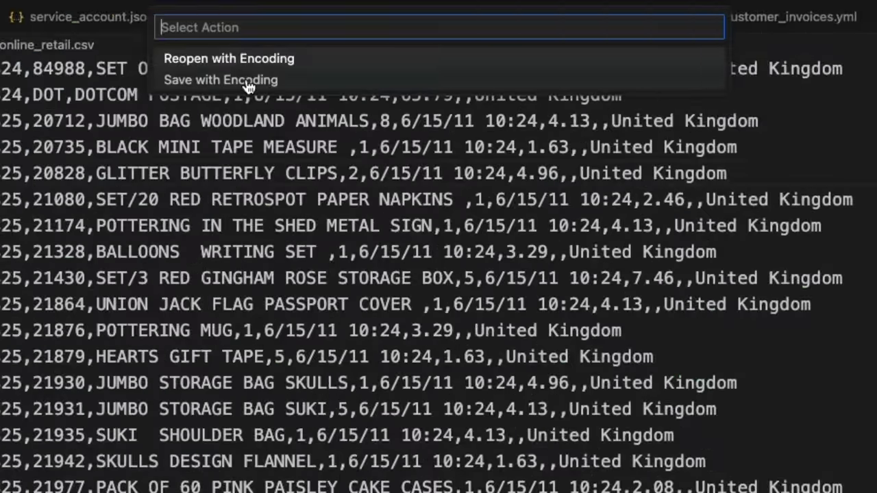
pyautogui.click(258, 80)
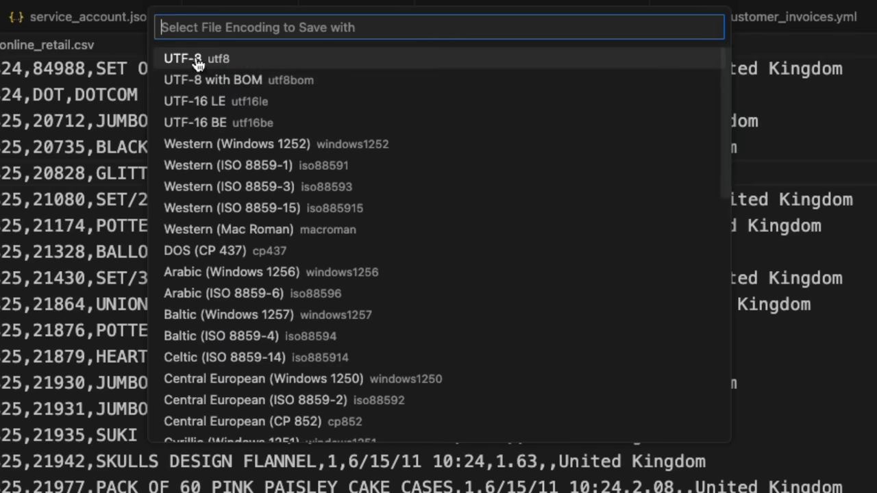
pyautogui.click(214, 61)
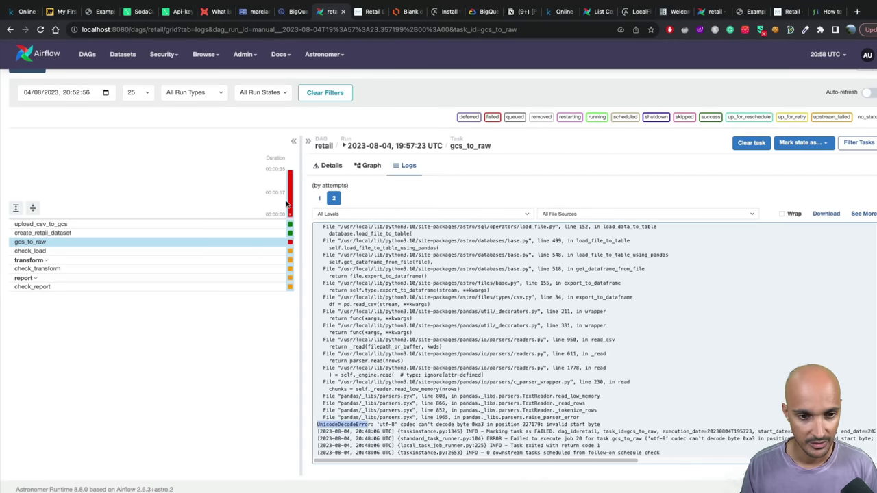
# - Clear the retail run's existing tasks to rerun the pipeline, then switch to BigQuery
pyautogui.click(288, 203)
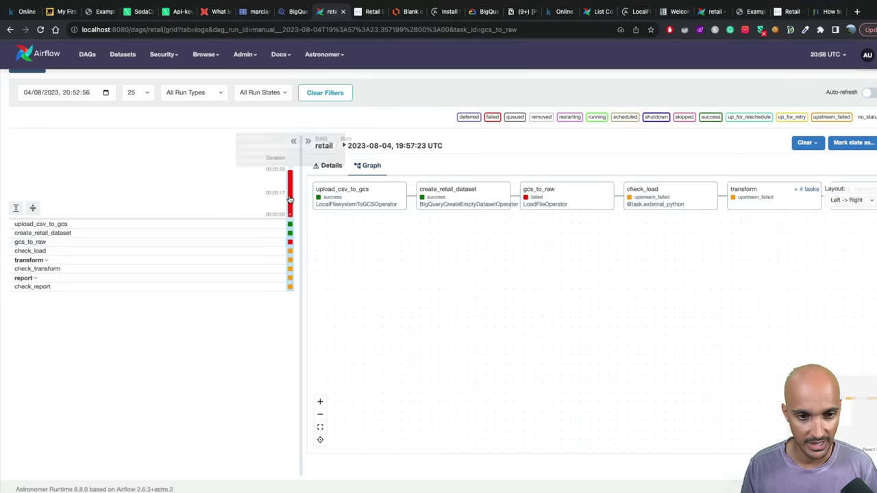
pyautogui.click(805, 143)
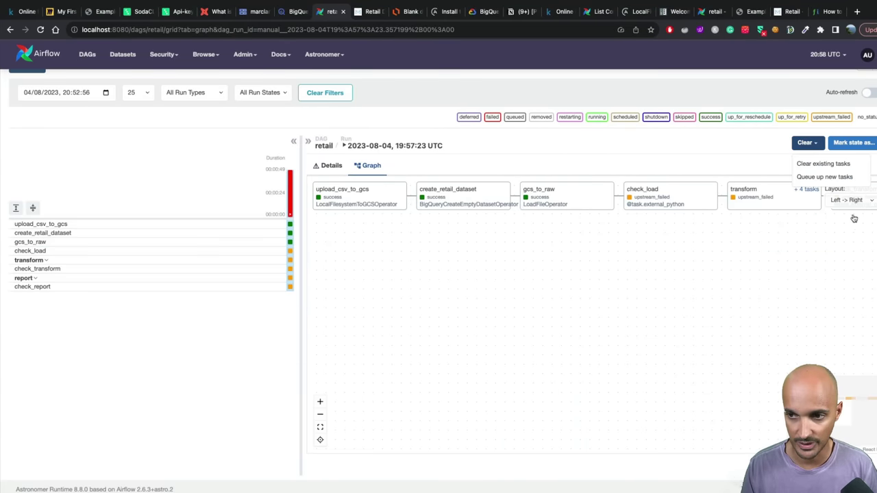
pyautogui.click(823, 164)
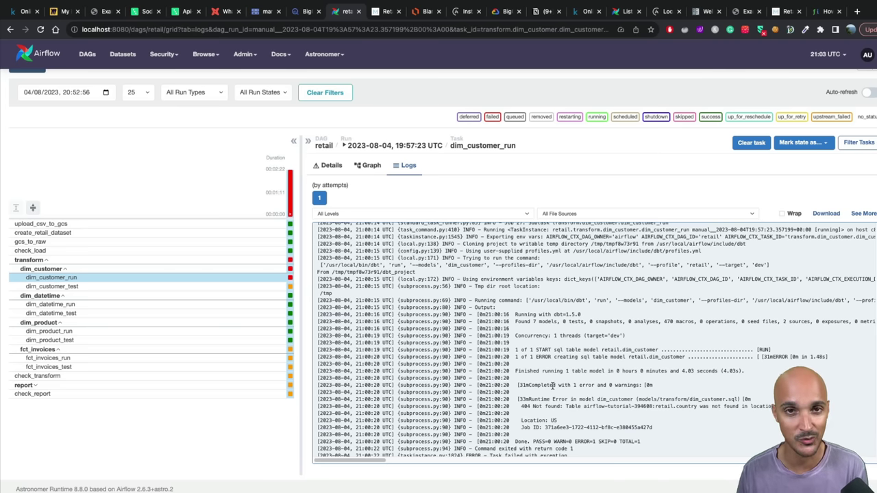
pyautogui.click(306, 14)
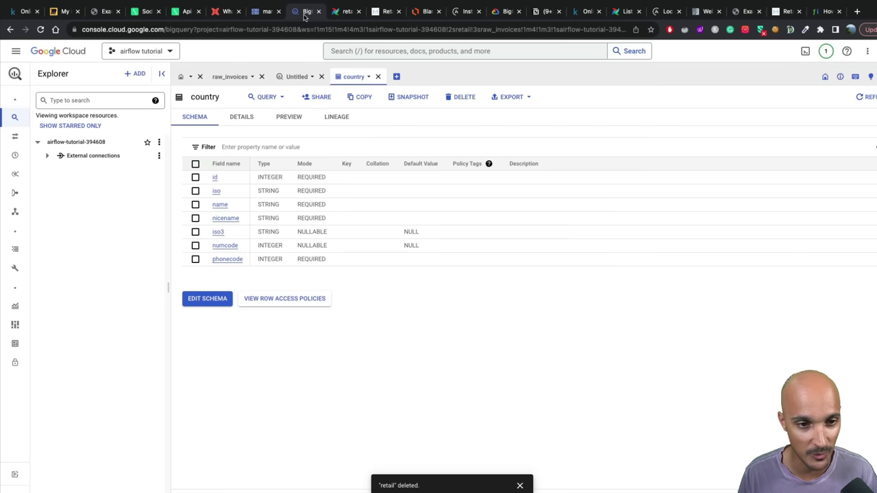
# - Run the pasted SQL that creates and fills the retail.country table in a new query tab
pyautogui.click(395, 77)
pyautogui.hotkey('ctrl', 'v')
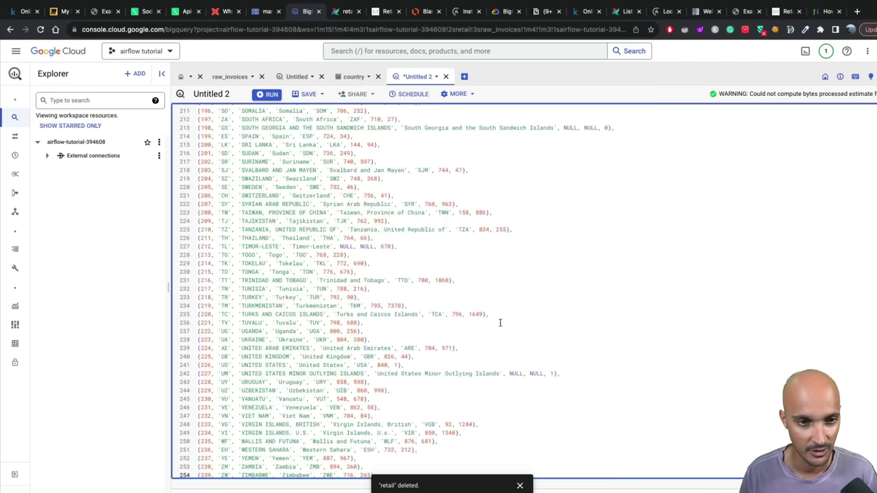
pyautogui.click(272, 93)
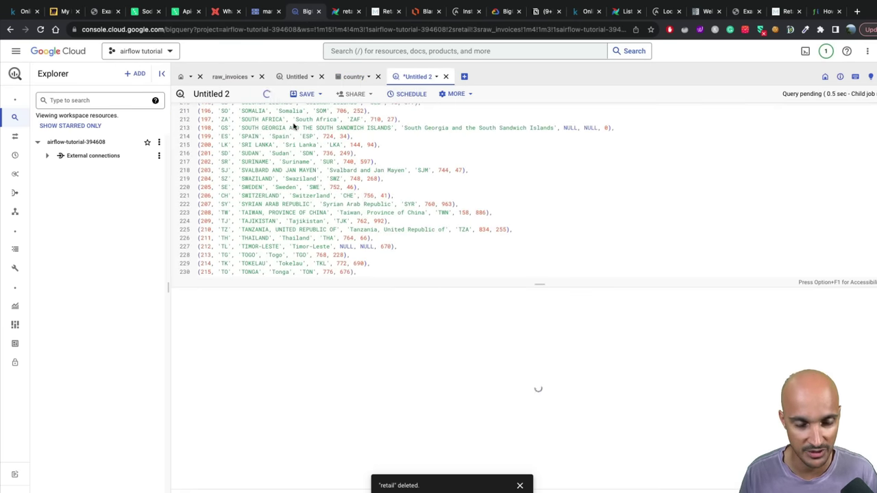
# - In Airflow, clear the failed transform task with its downstream tasks to rerun them
pyautogui.click(346, 11)
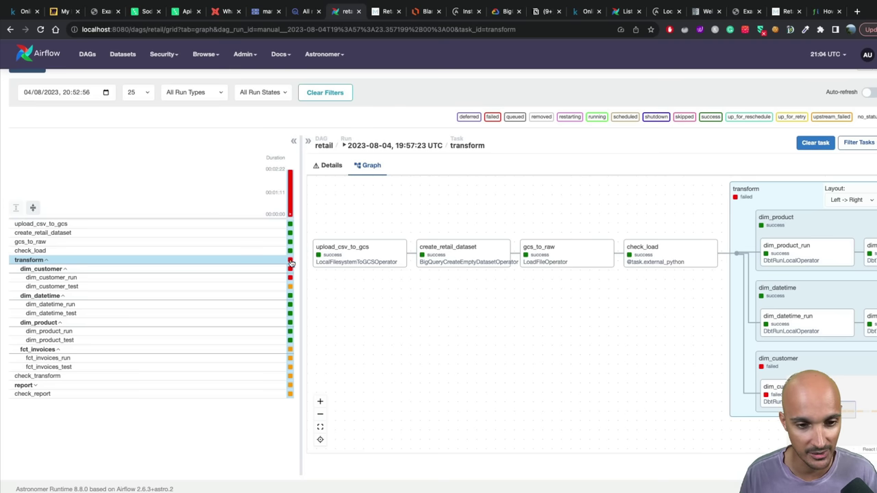
pyautogui.click(814, 143)
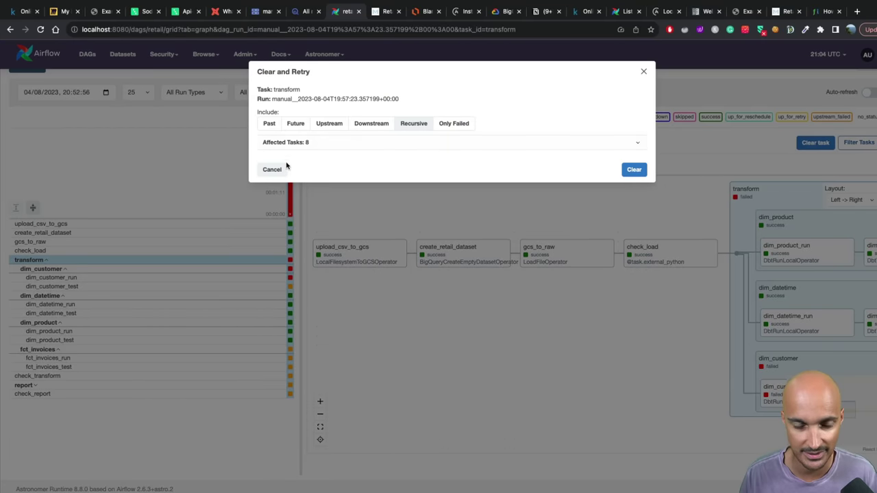
pyautogui.click(375, 125)
pyautogui.click(633, 169)
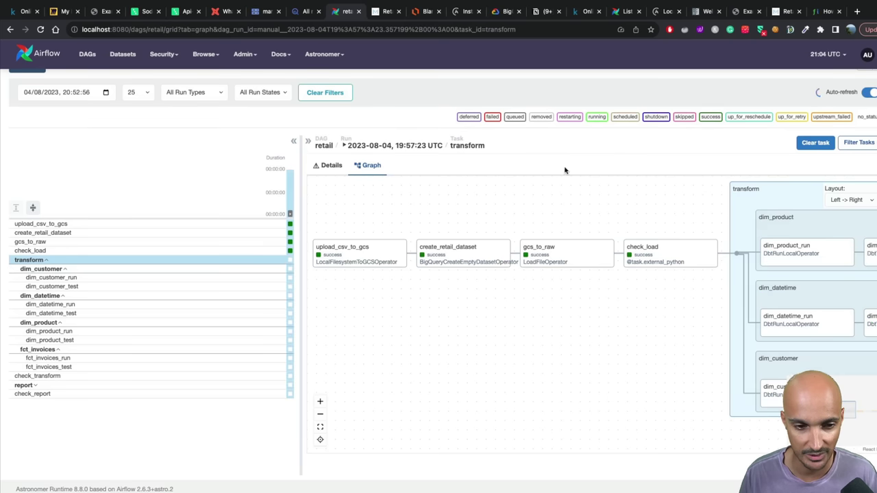